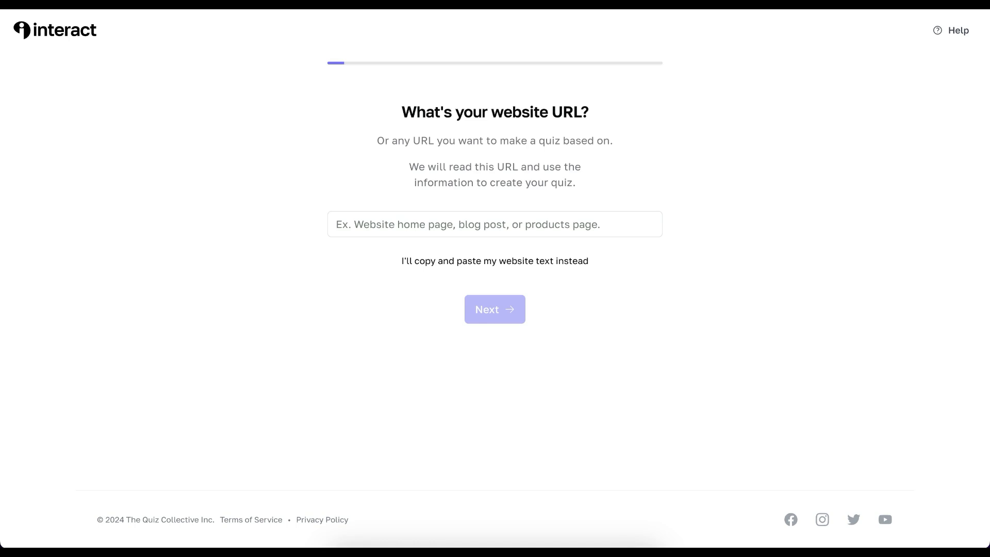
Submit the suggested website URL as the quiz source and choose to have AI recommend a quiz idea
{"action": "left_click", "coordinate": [411, 229]}
{"action": "key", "text": "Down"}
{"action": "key", "text": "Return"}
{"action": "left_click", "coordinate": [516, 307]}
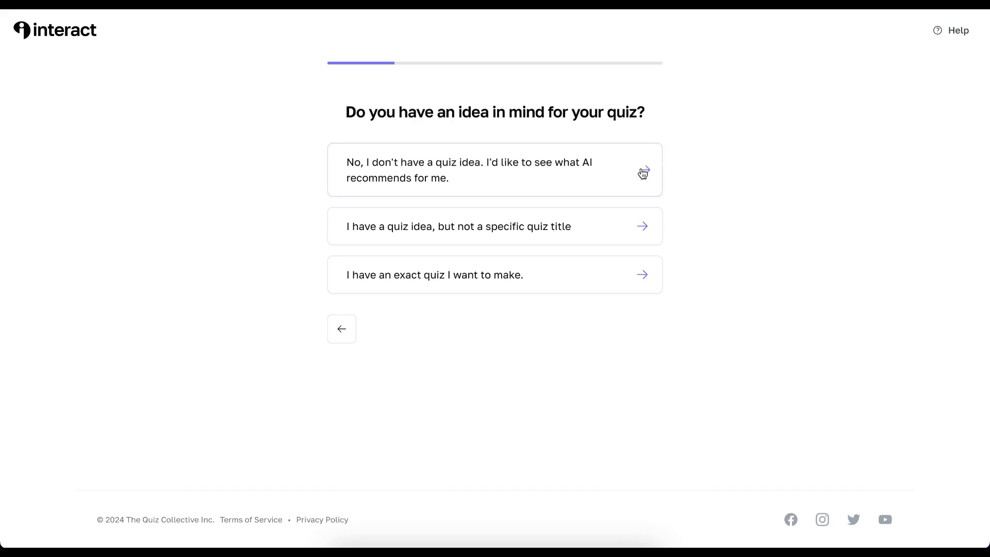
{"action": "left_click", "coordinate": [623, 173]}
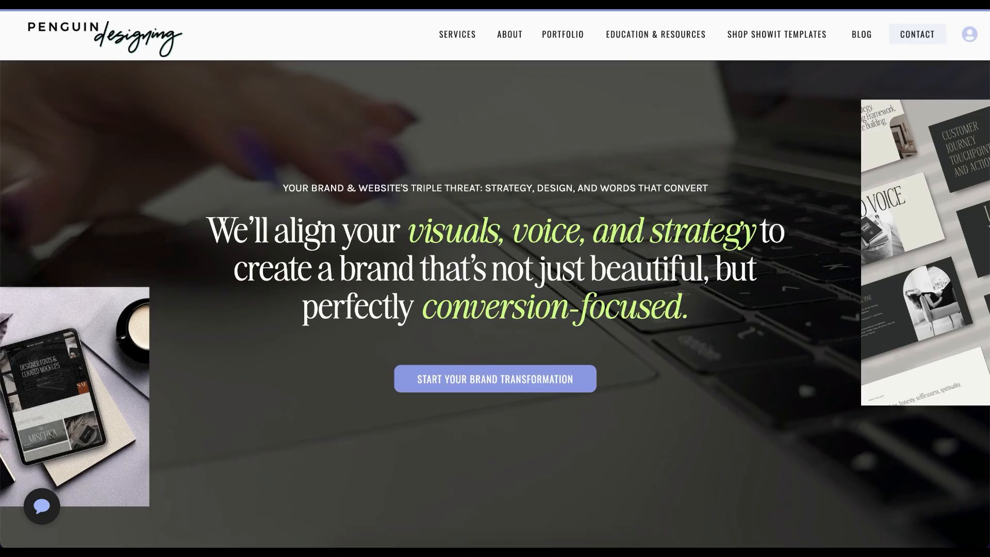
Describe the business with the Penguin Designing home page's "Triple Threat" tagline and "We'll align your visuals, voice, and strategy" headline, and continue
{"action": "triple_click", "coordinate": [304, 186]}
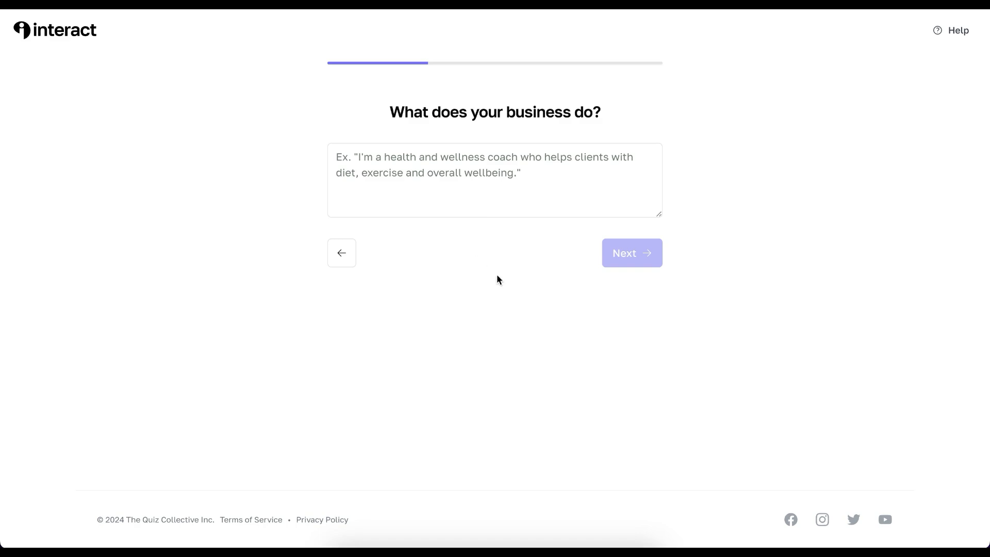
{"action": "left_click", "coordinate": [466, 171]}
{"action": "type", "text": "Your Brand & website's Triple Threat: Strategy, Design, and Words That Convert"}
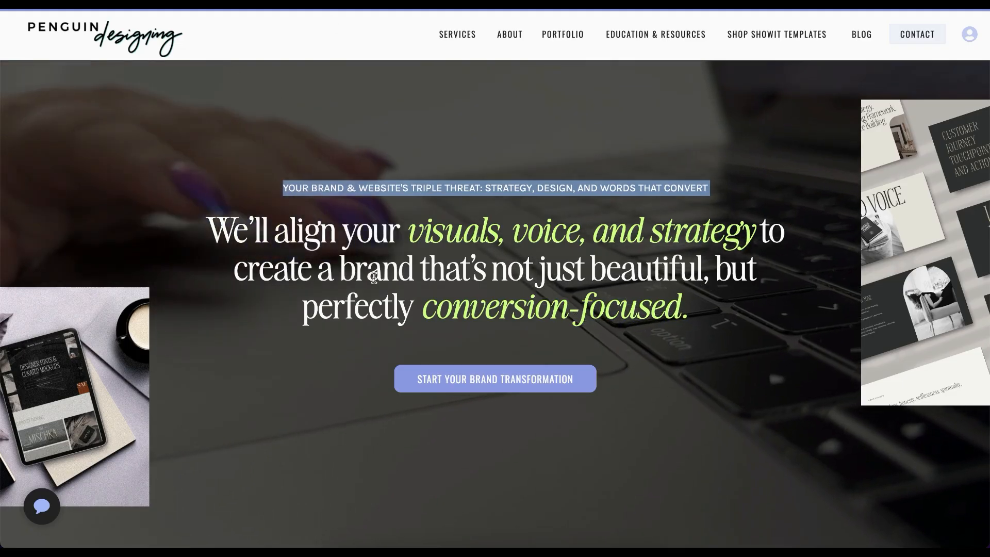
{"action": "left_click_drag", "start_coordinate": [206, 228], "coordinate": [681, 309]}
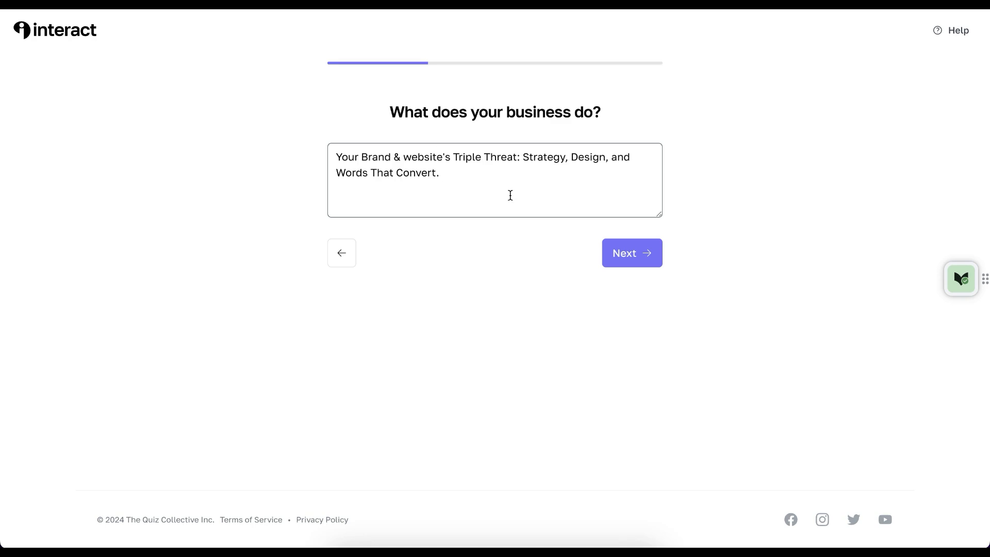
{"action": "type", "text": "We'll align your visuals, voice, and strategy to create a brand that's not just beautiful, but perfectly conversion-focused"}
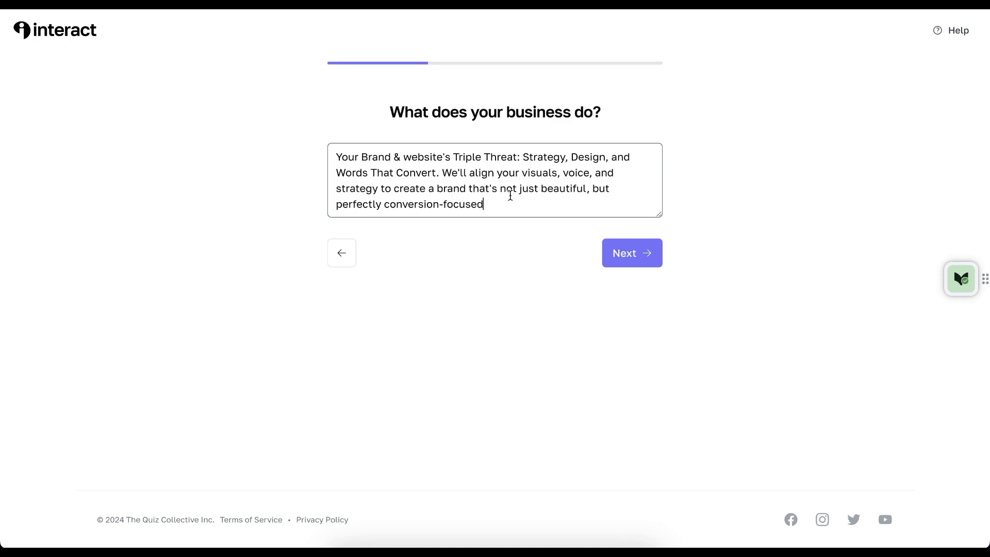
{"action": "left_click", "coordinate": [650, 258]}
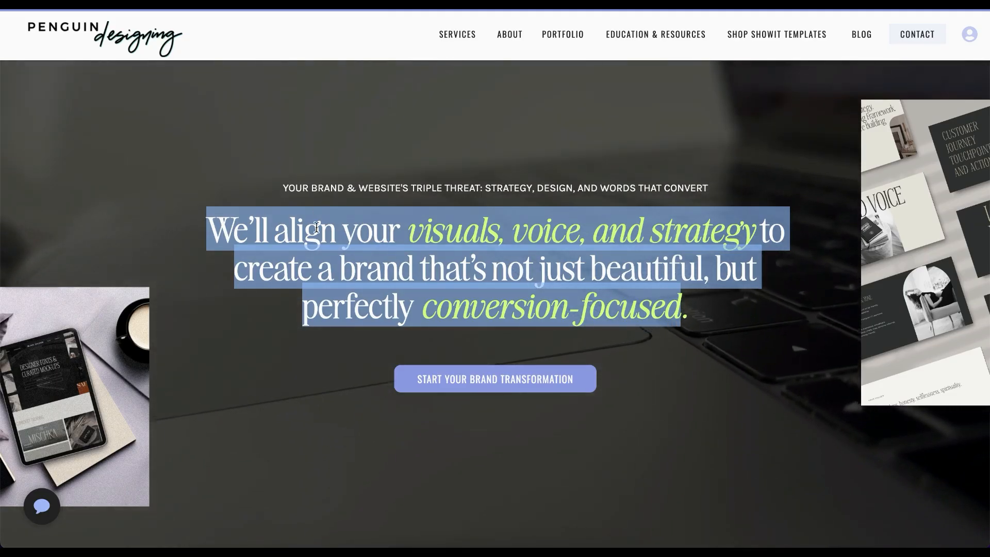
Copy the phrase "Captivate and Convert with Every Page of Your Website" from the Penguin Designing home page
{"action": "scroll", "coordinate": [316, 227], "scroll_direction": "down", "scroll_amount": 1}
{"action": "scroll", "coordinate": [317, 227], "scroll_direction": "down", "scroll_amount": 10}
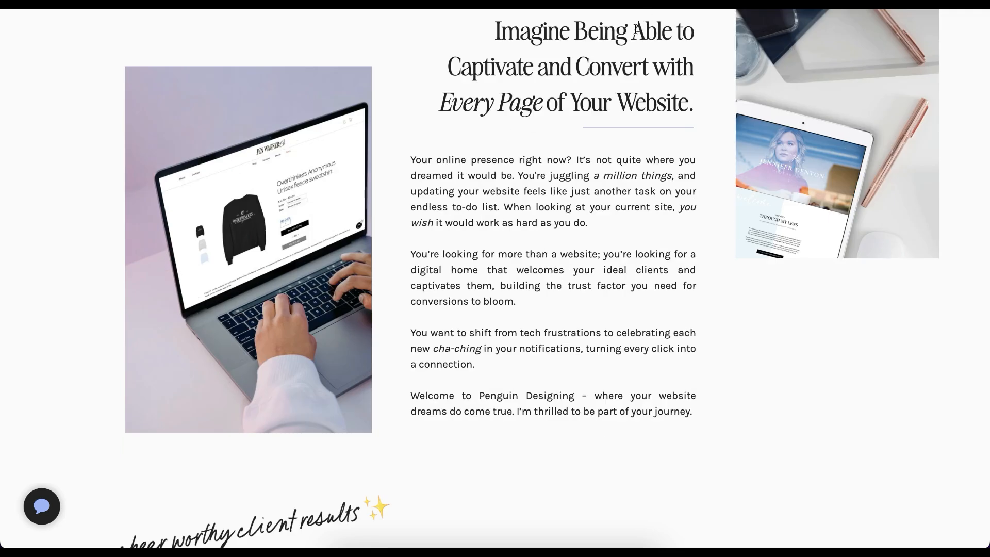
{"action": "mouse_move", "coordinate": [448, 63]}
{"action": "left_mouse_down"}
{"action": "mouse_move", "coordinate": [689, 90]}
{"action": "mouse_move", "coordinate": [453, 71]}
{"action": "left_mouse_up"}
{"action": "key", "text": "ctrl+c"}
{"action": "left_click", "coordinate": [691, 92]}
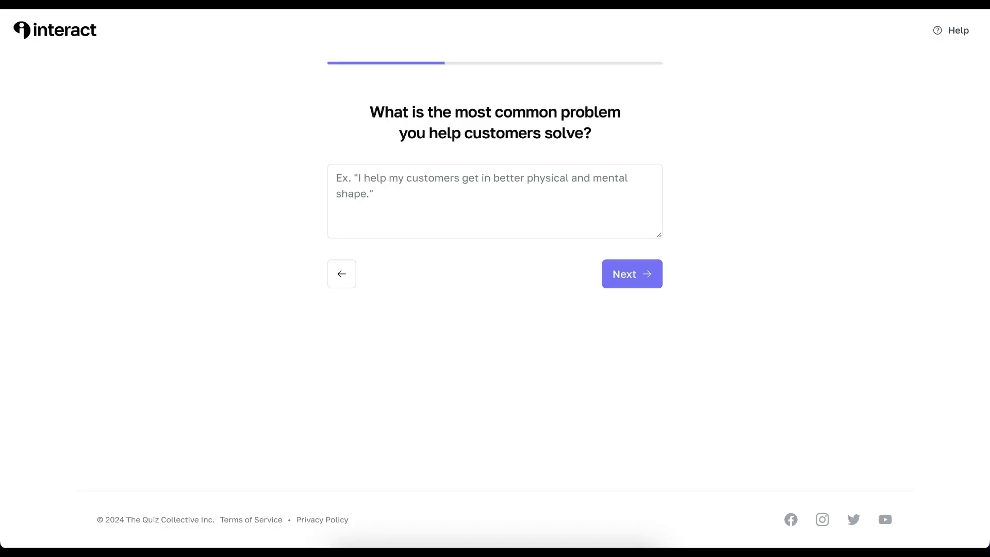
Answer the customer problem question with "I help my clients Captivate and Convert with Every Page of their Website" and continue
{"action": "left_click", "coordinate": [382, 180]}
{"action": "type", "text": "I ge"}
{"action": "key", "text": "BackSpace"}
{"action": "key", "text": "BackSpace"}
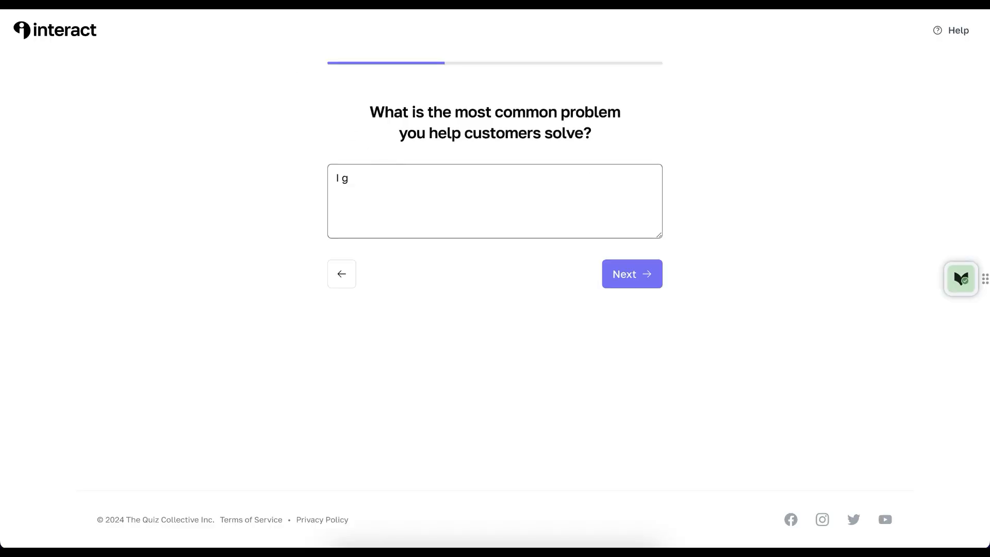
{"action": "type", "text": "help my clients"}
{"action": "key", "text": "ctrl+v"}
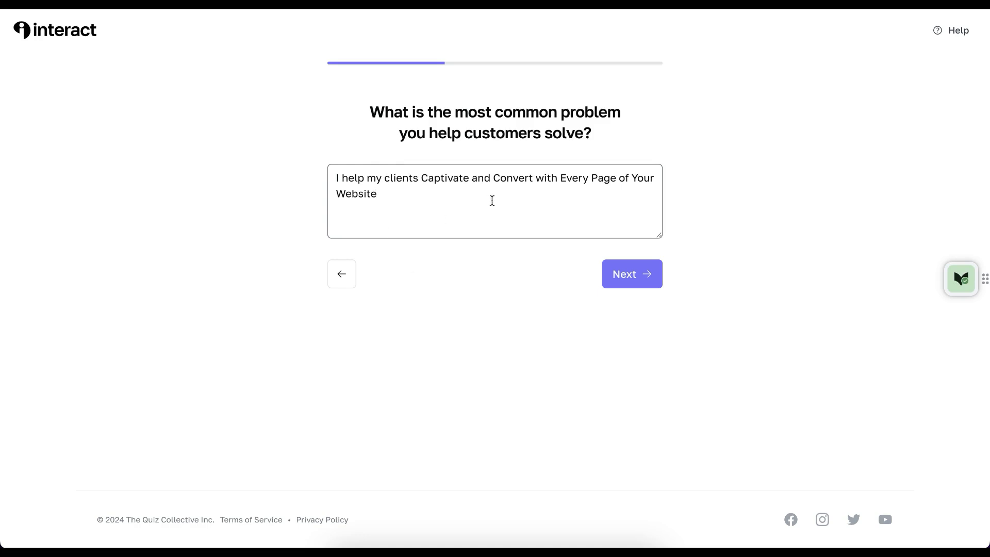
{"action": "double_click", "coordinate": [643, 179]}
{"action": "type", "text": "their"}
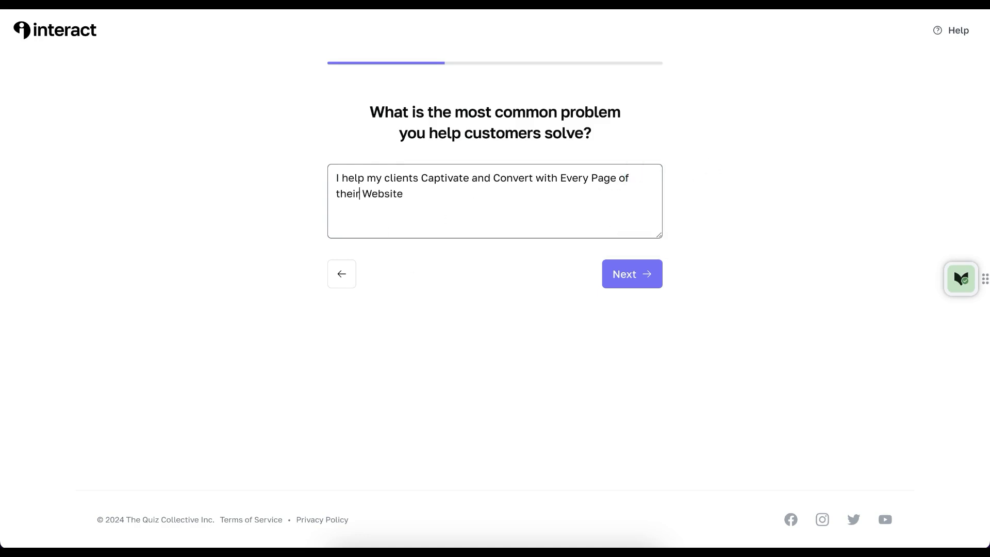
{"action": "left_click", "coordinate": [619, 275]}
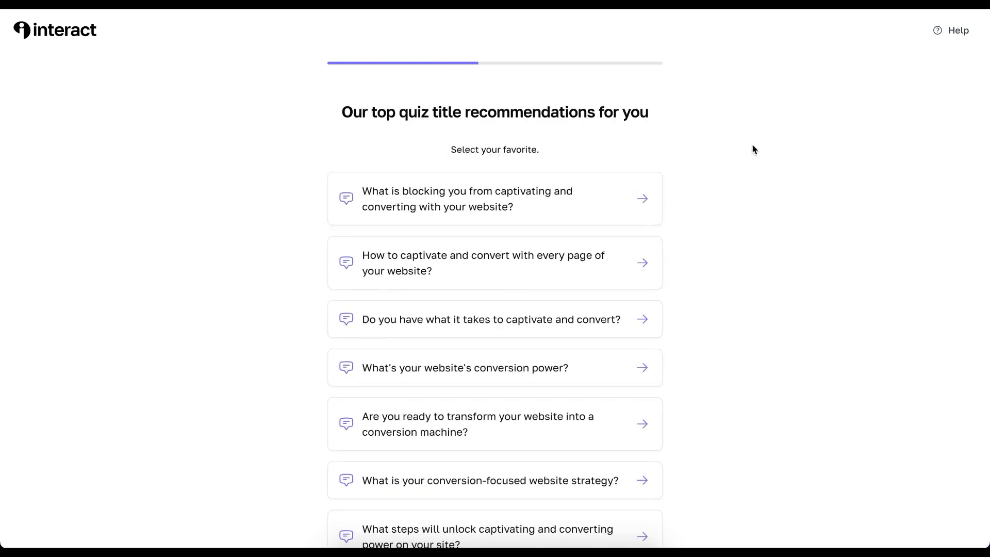
Choose "What's your website's conversion power?" from the recommended quiz titles
{"action": "scroll", "coordinate": [753, 145], "scroll_direction": "down", "scroll_amount": 2}
{"action": "scroll", "coordinate": [753, 150], "scroll_direction": "down", "scroll_amount": 2}
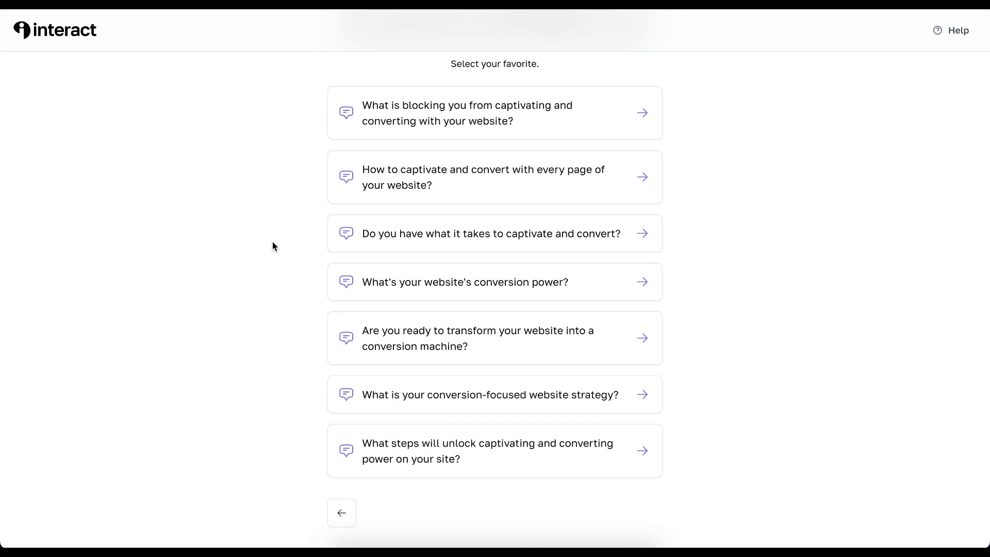
{"action": "left_click", "coordinate": [400, 293]}
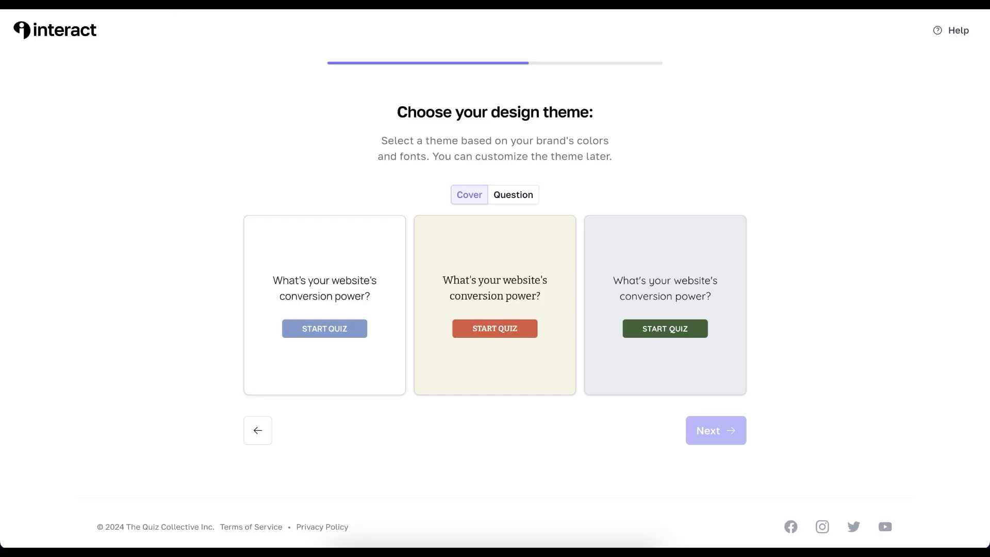
Choose the white design theme with the blue button, preview its question layout, and continue
{"action": "left_click", "coordinate": [326, 296]}
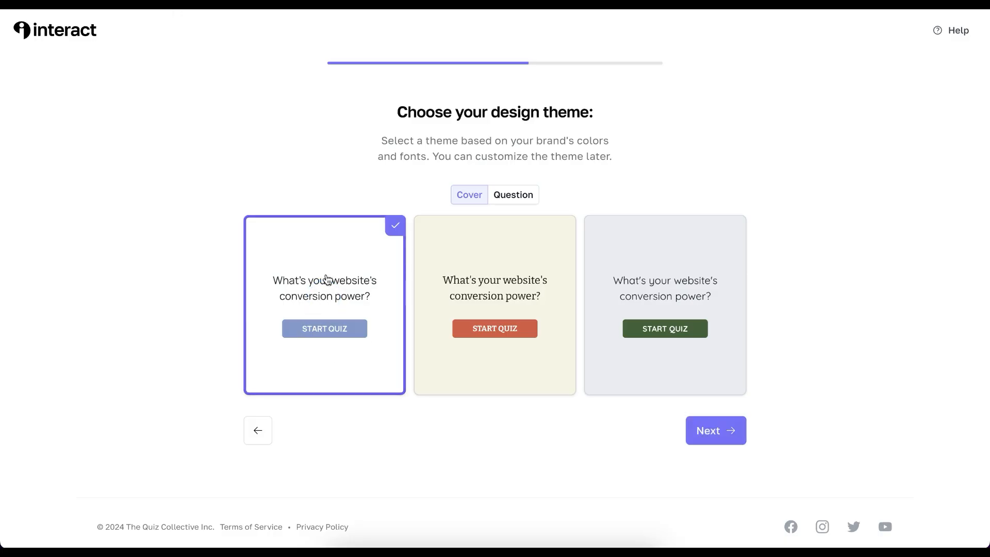
{"action": "left_click", "coordinate": [513, 197]}
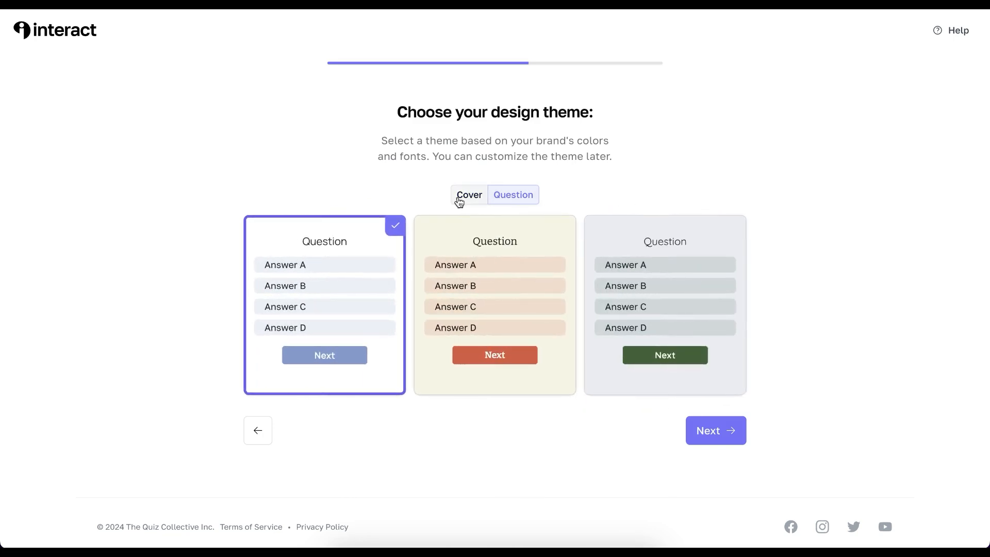
{"action": "left_click", "coordinate": [476, 200]}
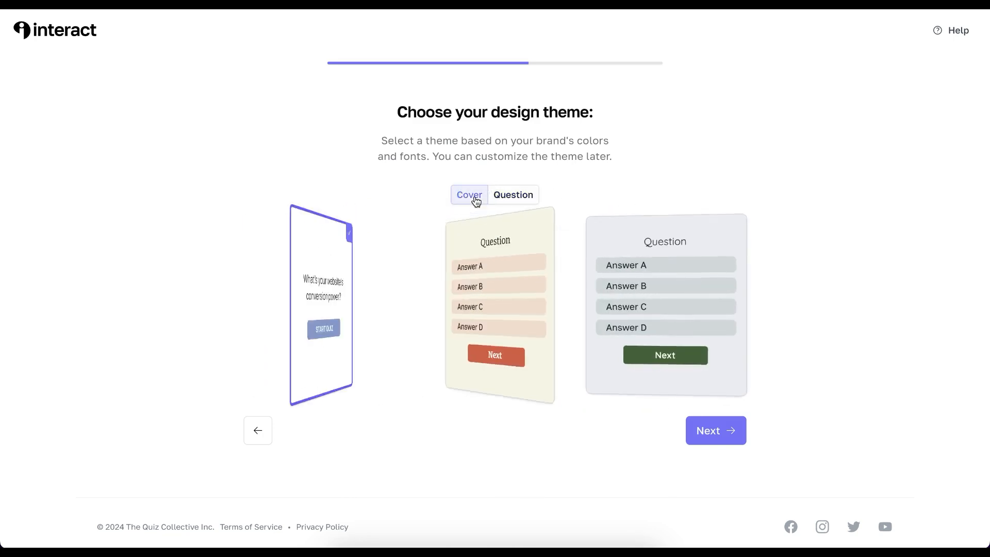
{"action": "left_click", "coordinate": [734, 434]}
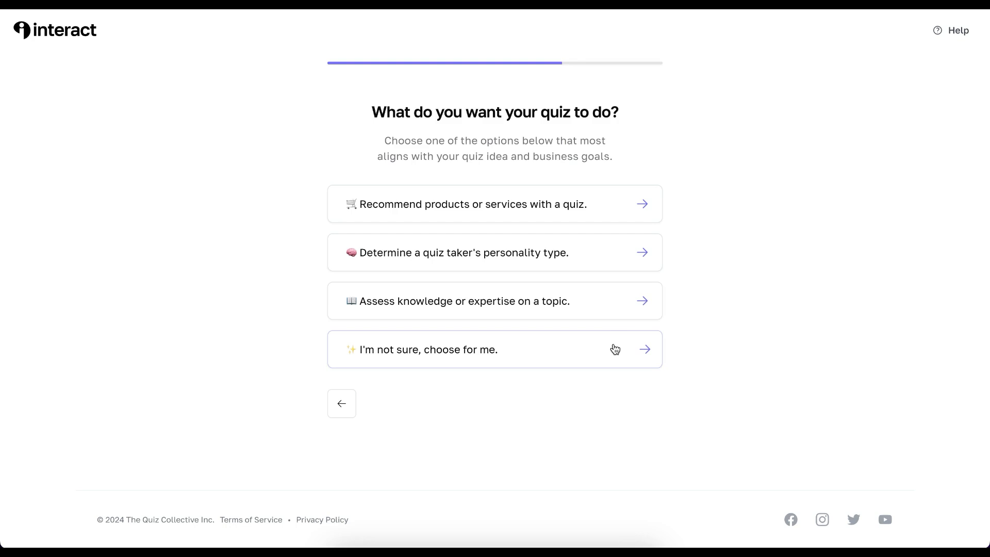
Make the quiz determine the taker's personality type with AI-generated questions, and confirm the number of questions
{"action": "left_click", "coordinate": [604, 257]}
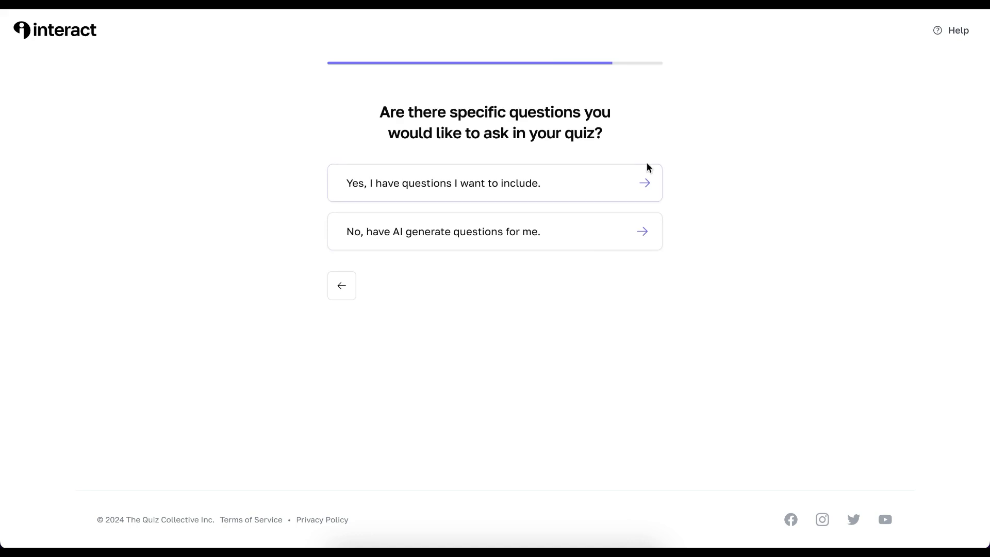
{"action": "left_click", "coordinate": [603, 241]}
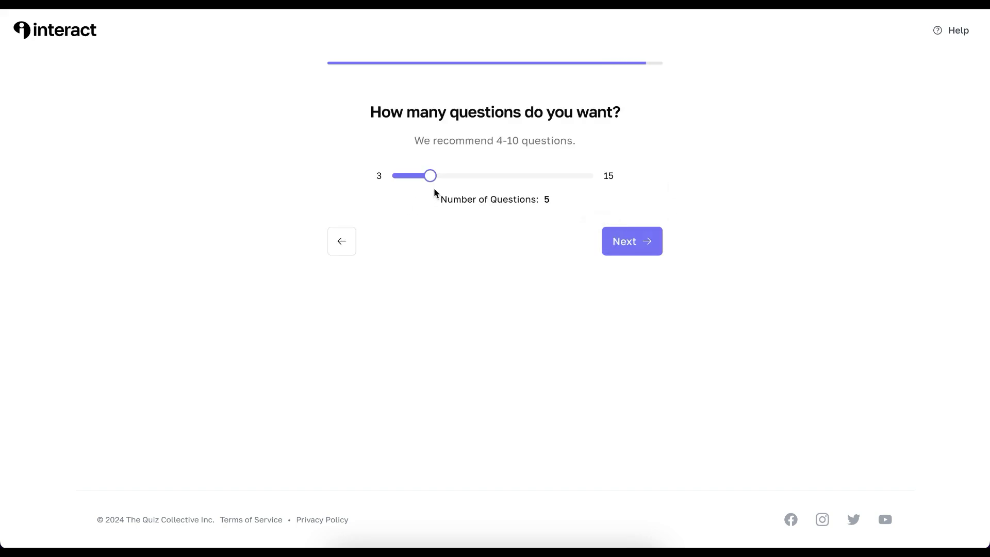
{"action": "left_click_drag", "start_coordinate": [423, 181], "coordinate": [416, 178]}
{"action": "left_click", "coordinate": [639, 248]}
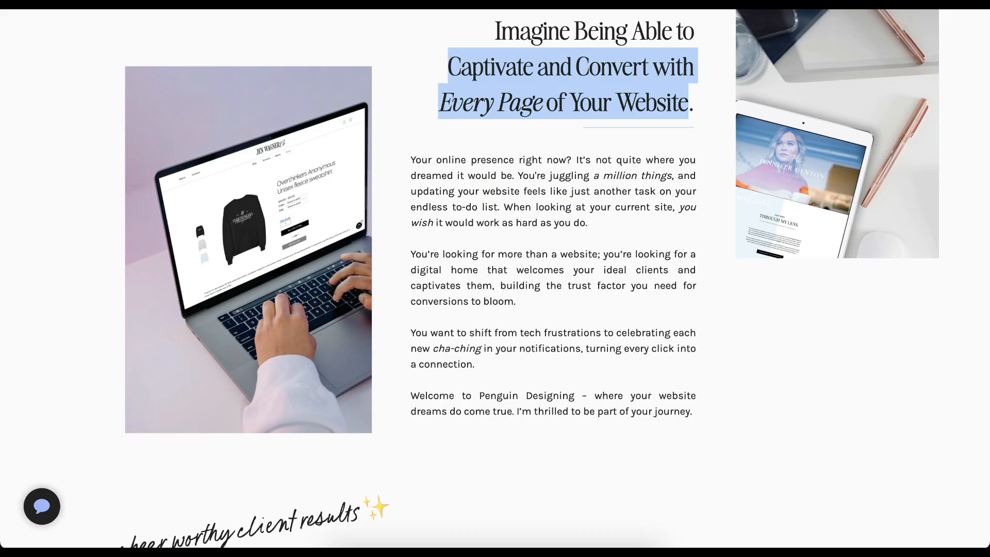
Look through the Penguin Designing home page for a description of its target audience
{"action": "scroll", "coordinate": [449, 282], "scroll_direction": "up", "scroll_amount": 10}
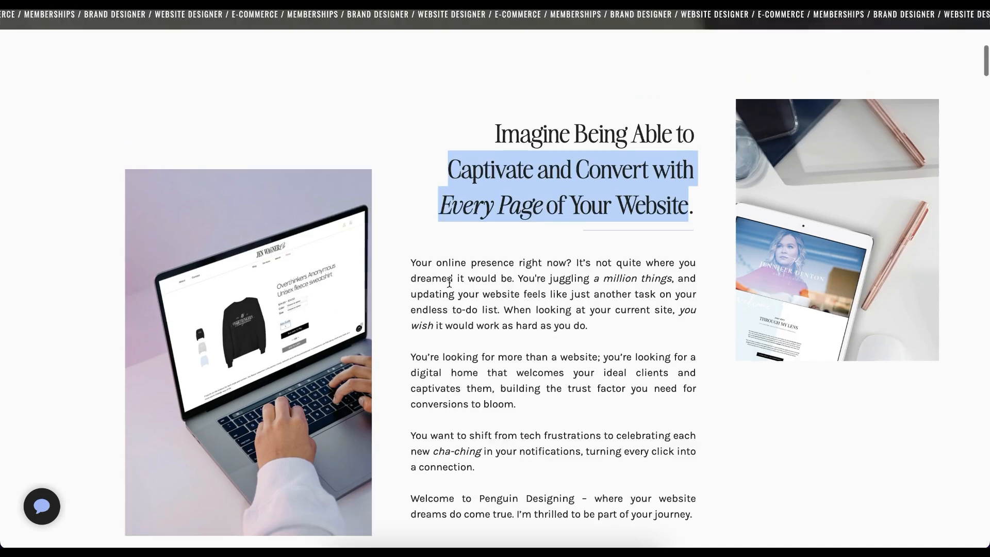
{"action": "scroll", "coordinate": [450, 282], "scroll_direction": "down", "scroll_amount": 14}
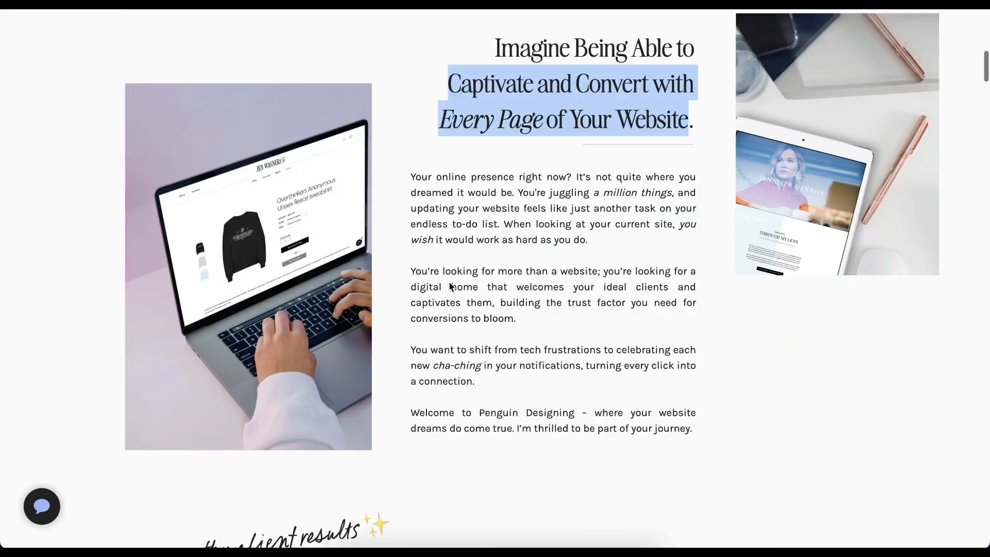
{"action": "left_click", "coordinate": [450, 283]}
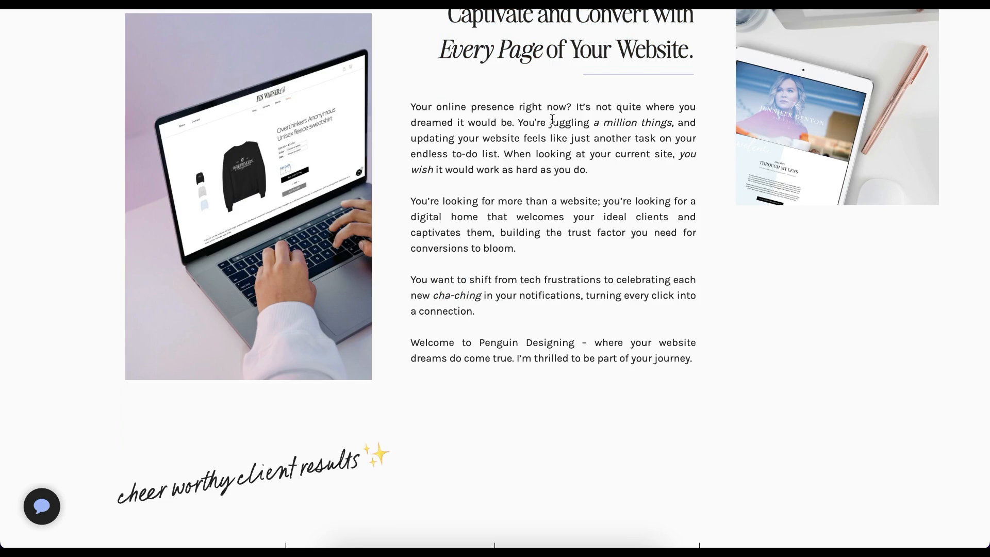
{"action": "scroll", "coordinate": [552, 119], "scroll_direction": "down", "scroll_amount": 10}
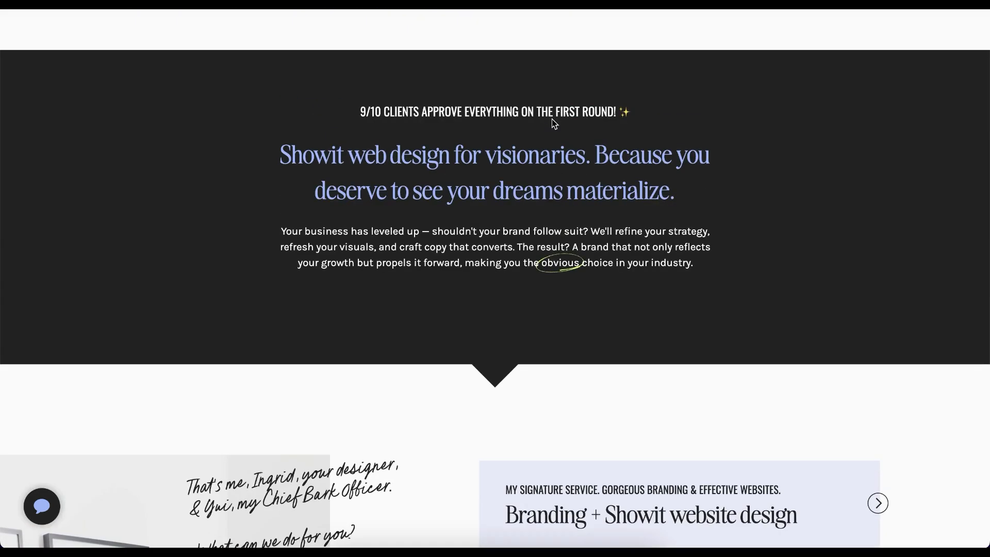
{"action": "scroll", "coordinate": [468, 216], "scroll_direction": "down", "scroll_amount": 15}
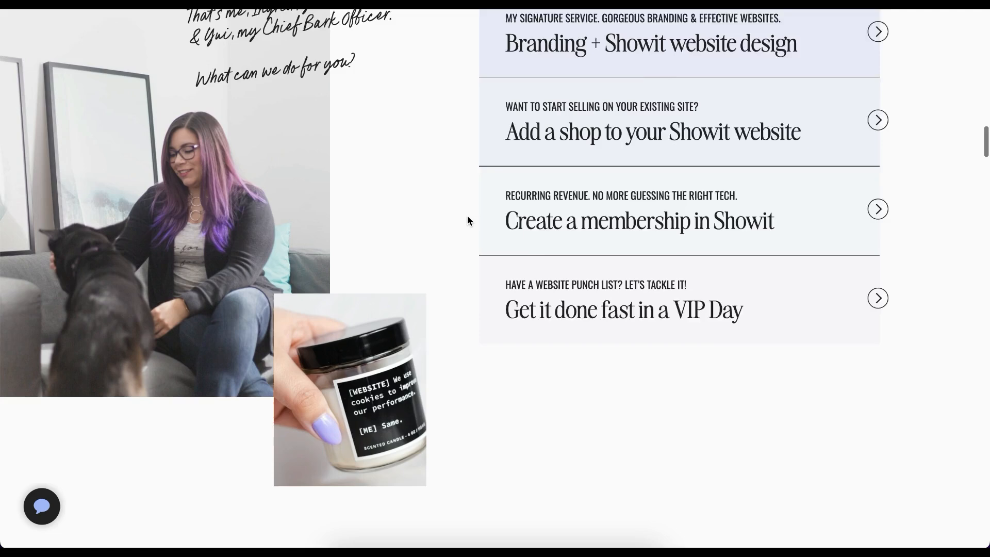
{"action": "scroll", "coordinate": [468, 216], "scroll_direction": "down", "scroll_amount": 8}
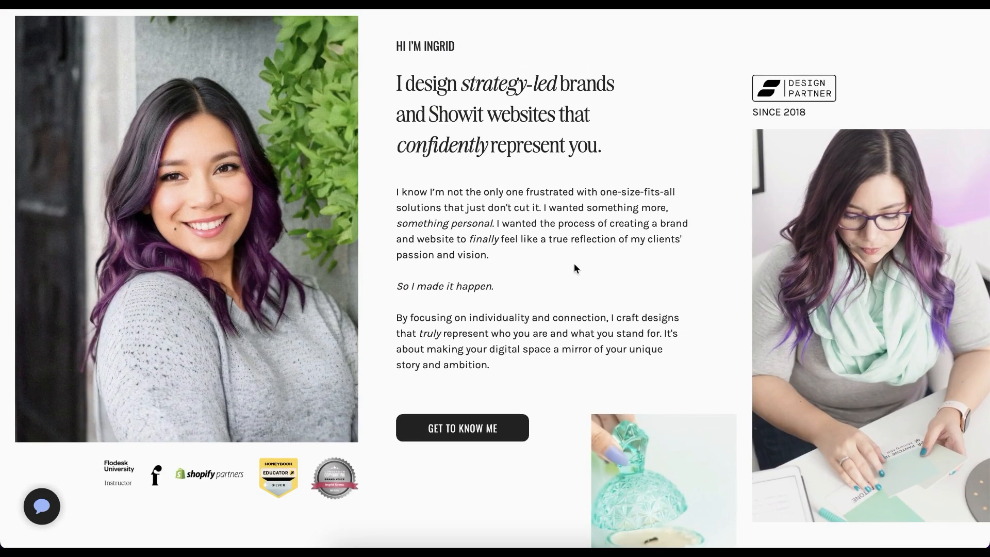
{"action": "scroll", "coordinate": [576, 268], "scroll_direction": "down", "scroll_amount": 10}
{"action": "scroll", "coordinate": [576, 268], "scroll_direction": "up", "scroll_amount": 4}
Search the page for "coach" and select the phrase "coaches and creatives" in the podcast description
{"action": "key", "text": "ctrl+f"}
{"action": "type", "text": "coach"}
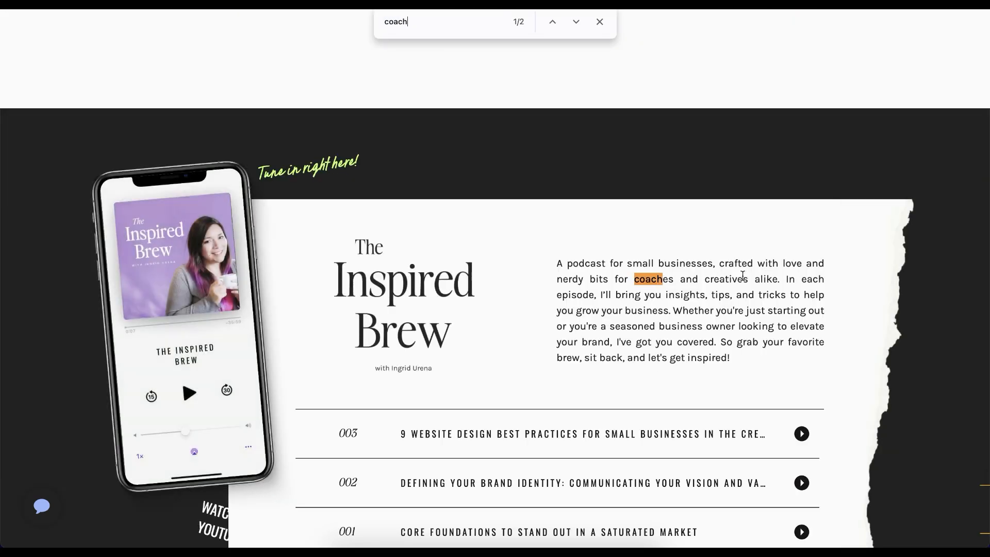
{"action": "left_click", "coordinate": [682, 283]}
{"action": "left_click_drag", "start_coordinate": [633, 280], "coordinate": [748, 279]}
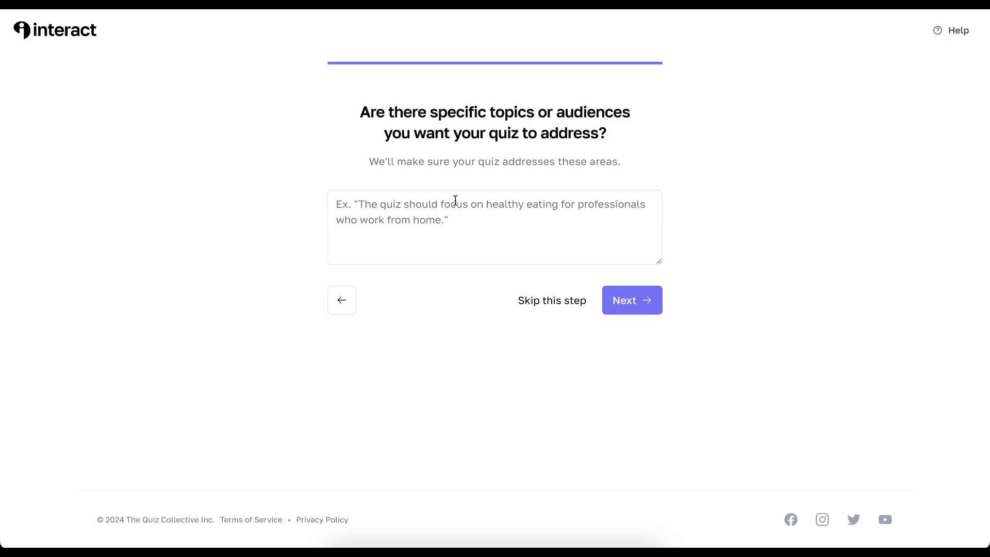
Set the quiz audience to "The quiz should focus on coaches and creatives who are building their business online" and continue
{"action": "left_click", "coordinate": [449, 229]}
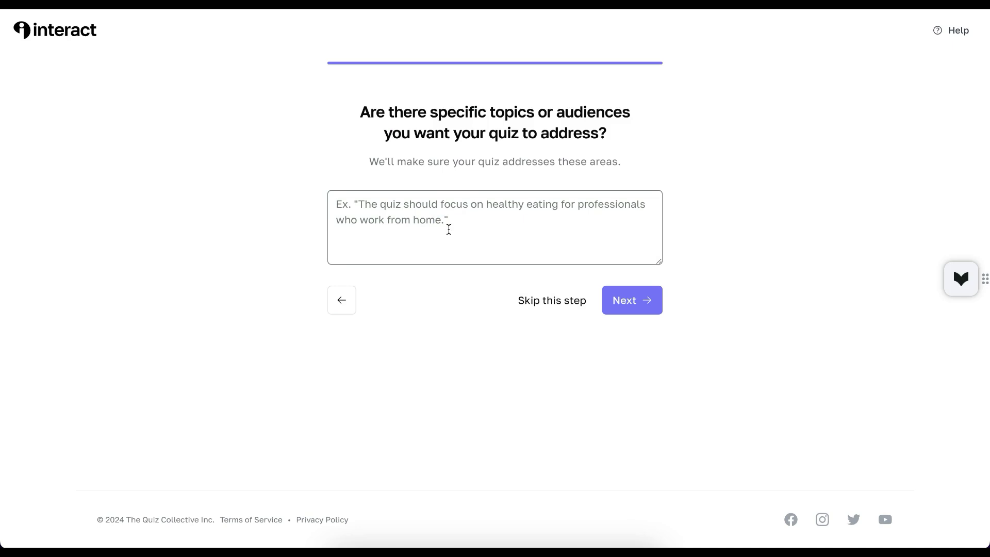
{"action": "type", "text": "The quiz sh"}
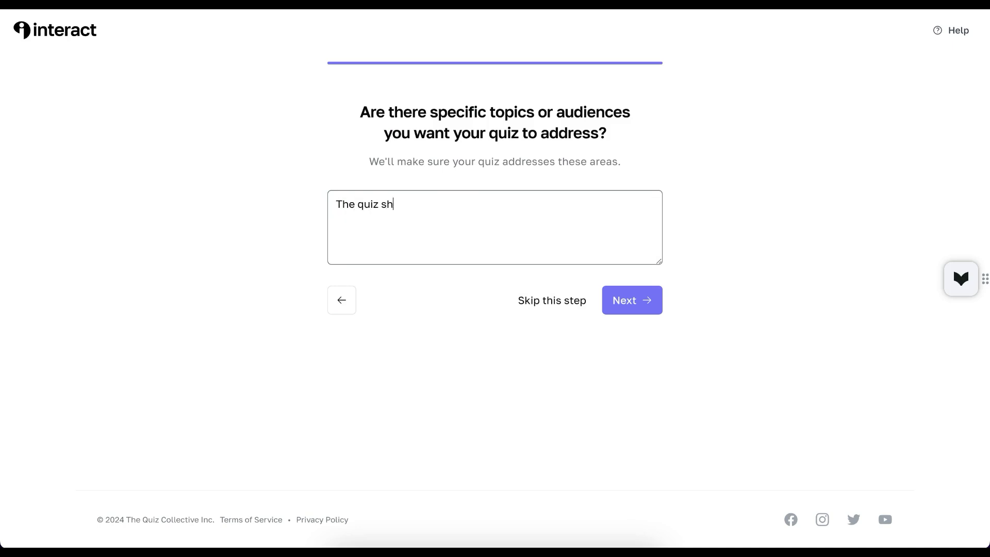
{"action": "type", "text": "ould focus on coaches and creatives"}
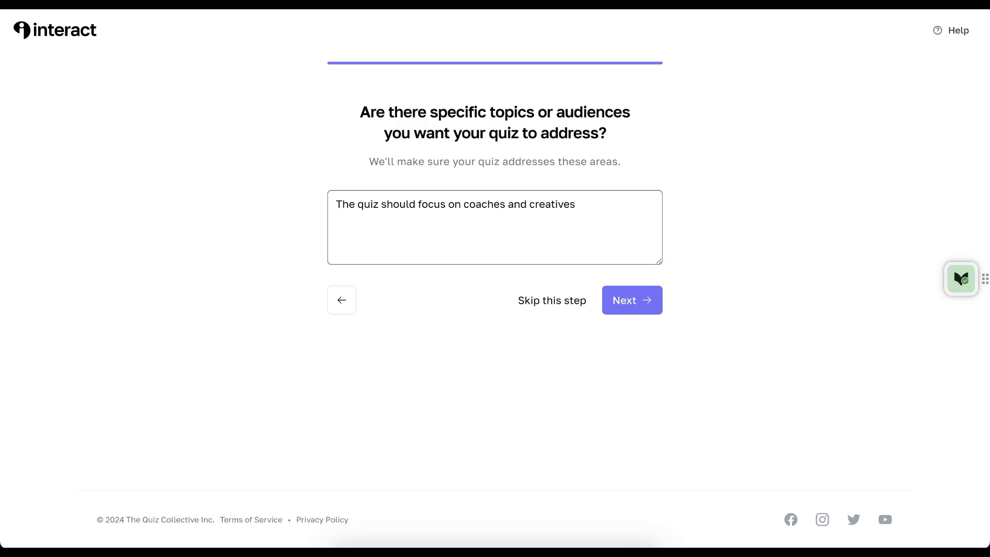
{"action": "type", "text": " who are building thei"}
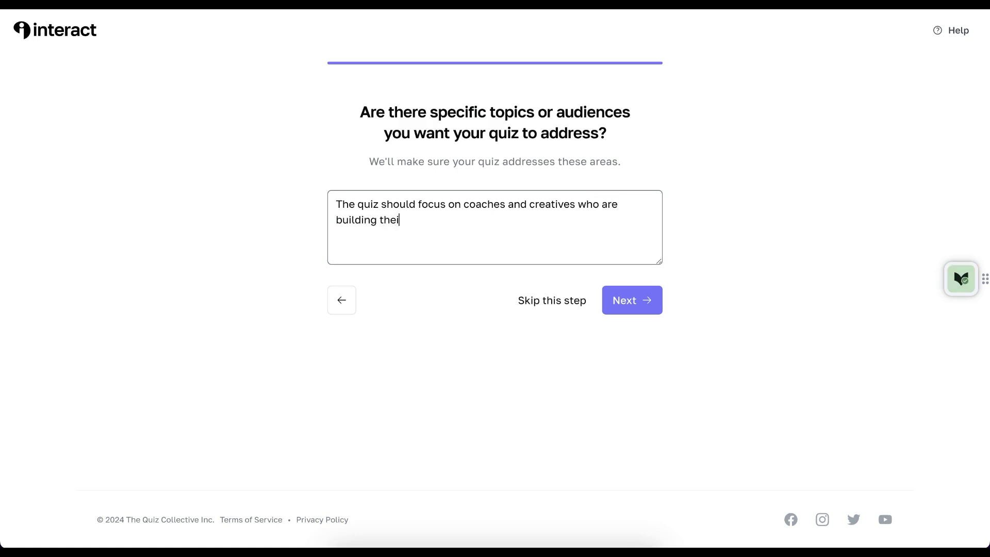
{"action": "type", "text": "r business online"}
{"action": "left_click", "coordinate": [622, 300]}
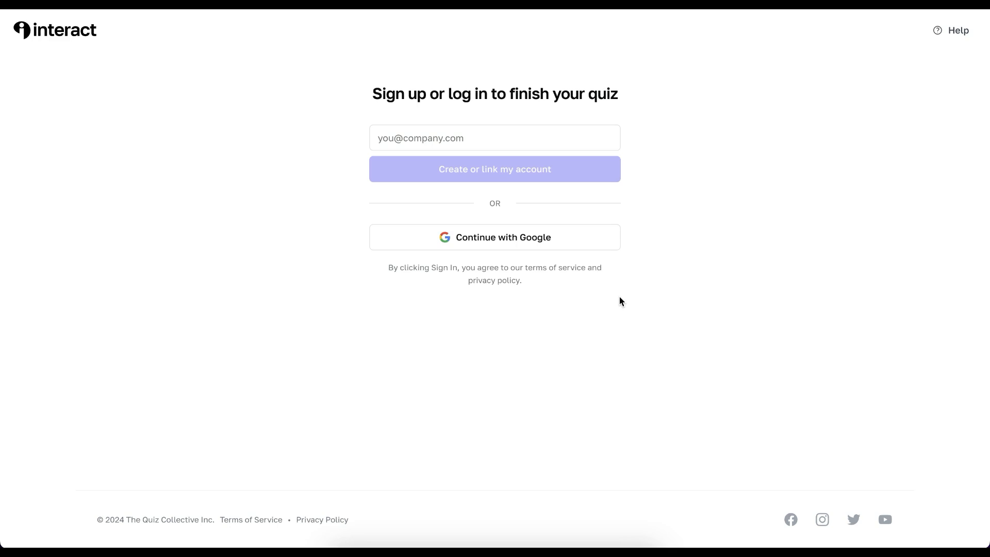
Enter the account e-mail address and create or link the account to finish generating the quiz
{"action": "left_click", "coordinate": [530, 140]}
{"action": "left_click", "coordinate": [509, 168]}
{"action": "left_click", "coordinate": [509, 170]}
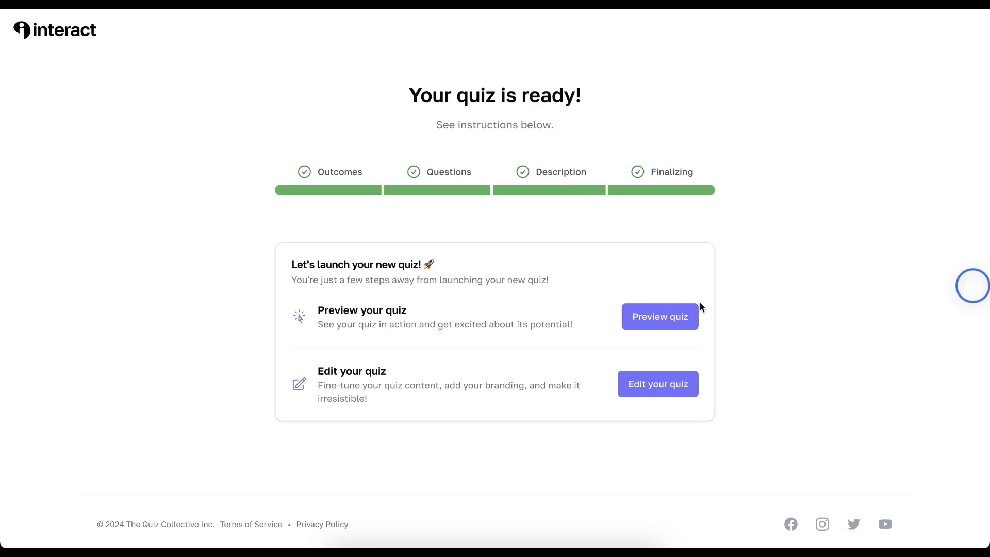
Preview the generated quiz, read its cover description and start taking it
{"action": "left_click", "coordinate": [666, 320]}
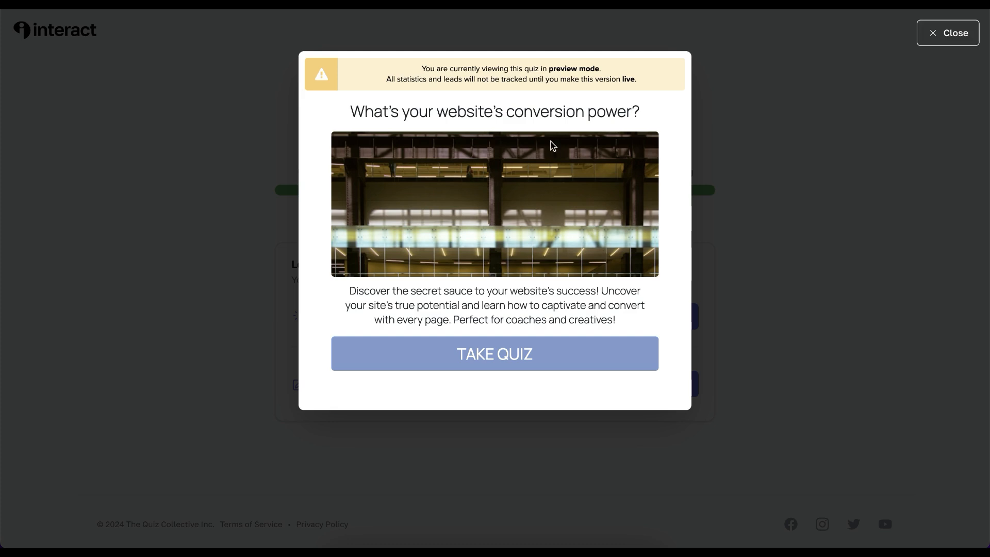
{"action": "left_click_drag", "start_coordinate": [390, 295], "coordinate": [619, 323]}
{"action": "left_click", "coordinate": [622, 326]}
{"action": "left_click", "coordinate": [461, 351]}
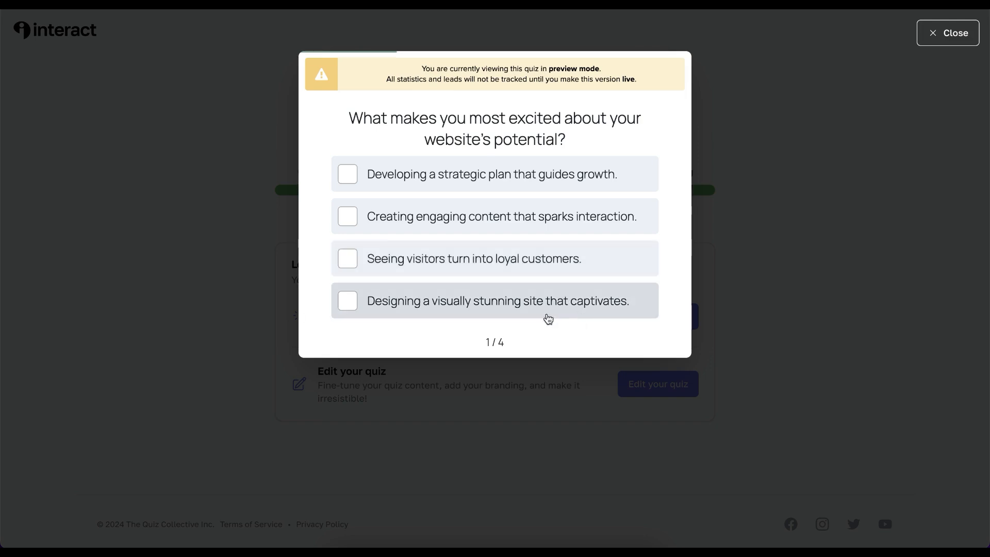
Answer the preview questions with loyal customers, engaging and interactive, visual design and aesthetics, and convert every visitor into a customer
{"action": "left_click", "coordinate": [516, 256]}
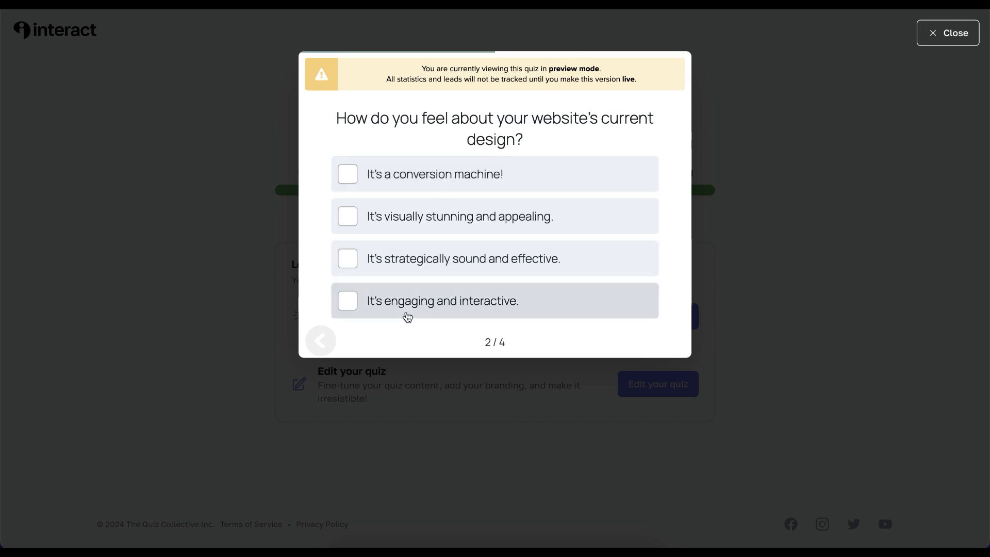
{"action": "left_click", "coordinate": [407, 312]}
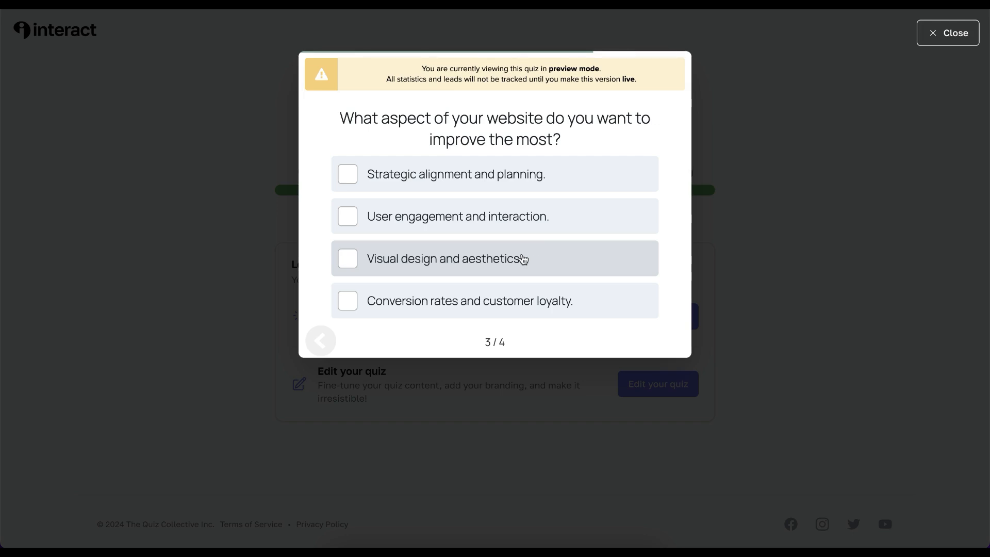
{"action": "left_click", "coordinate": [523, 258]}
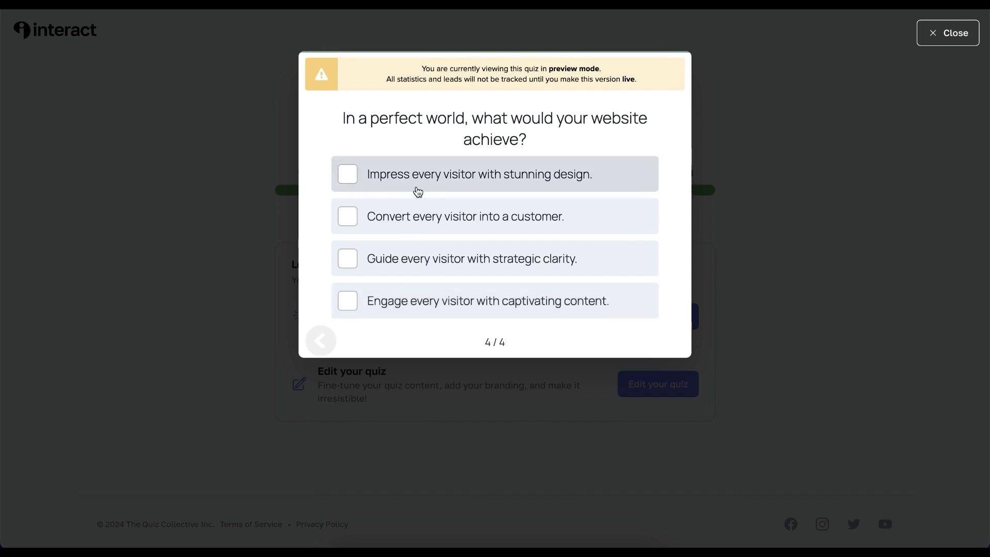
{"action": "left_click", "coordinate": [464, 222]}
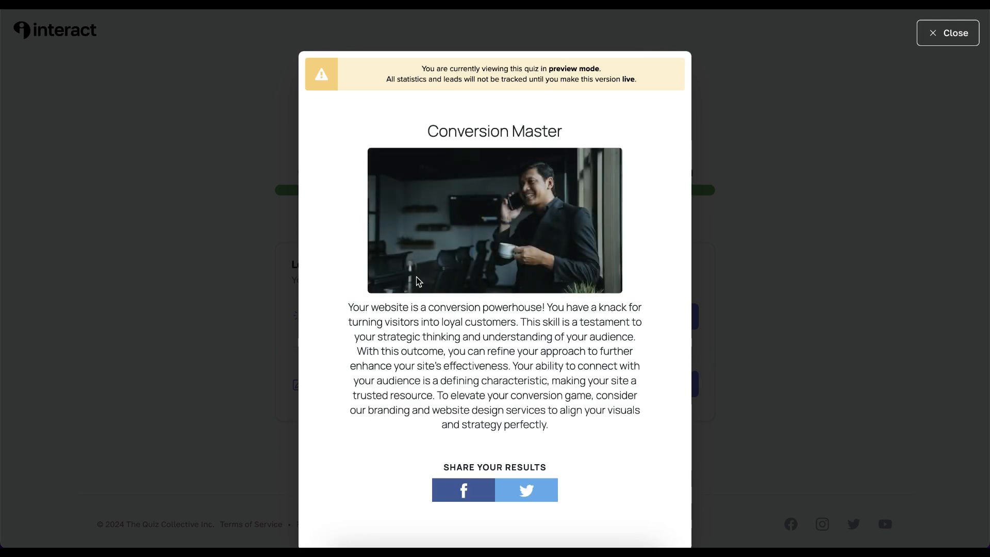
Read through the result description in the quiz preview and close the preview
{"action": "left_click_drag", "start_coordinate": [403, 306], "coordinate": [502, 310]}
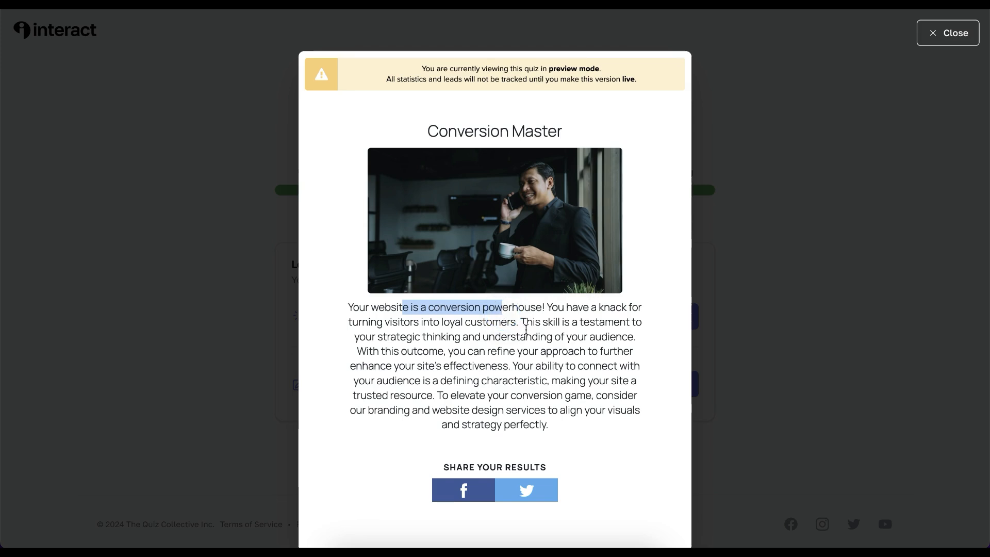
{"action": "left_click", "coordinate": [526, 329]}
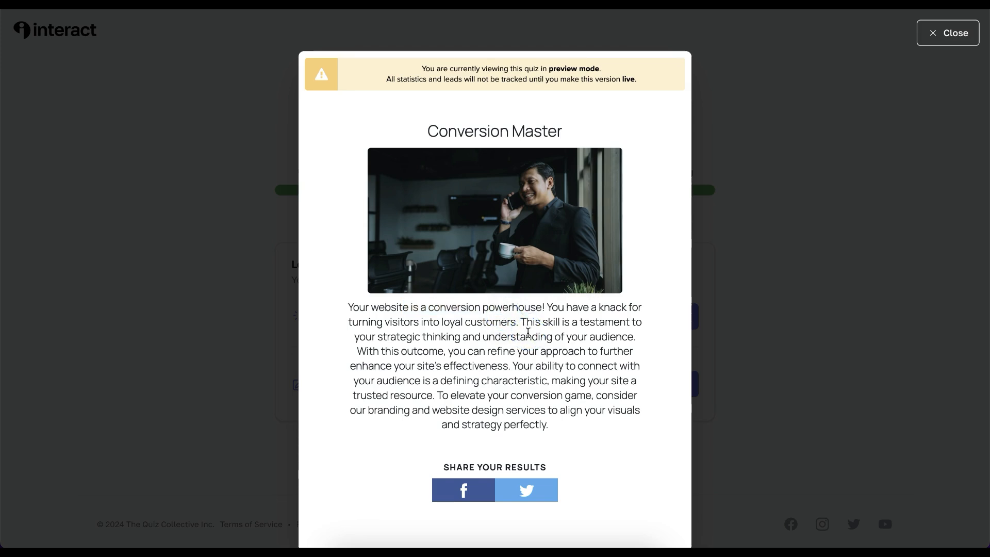
{"action": "left_click", "coordinate": [539, 362]}
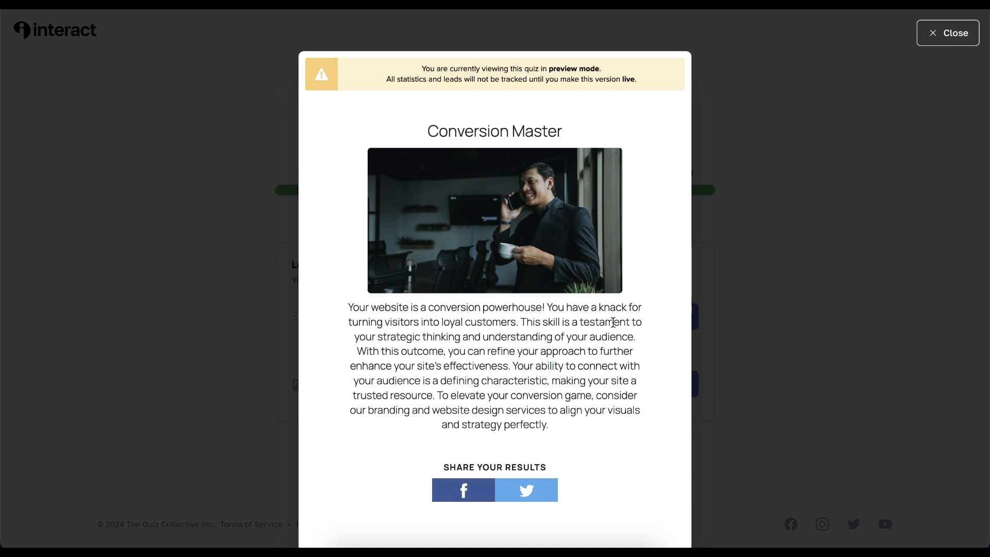
{"action": "left_click", "coordinate": [934, 32]}
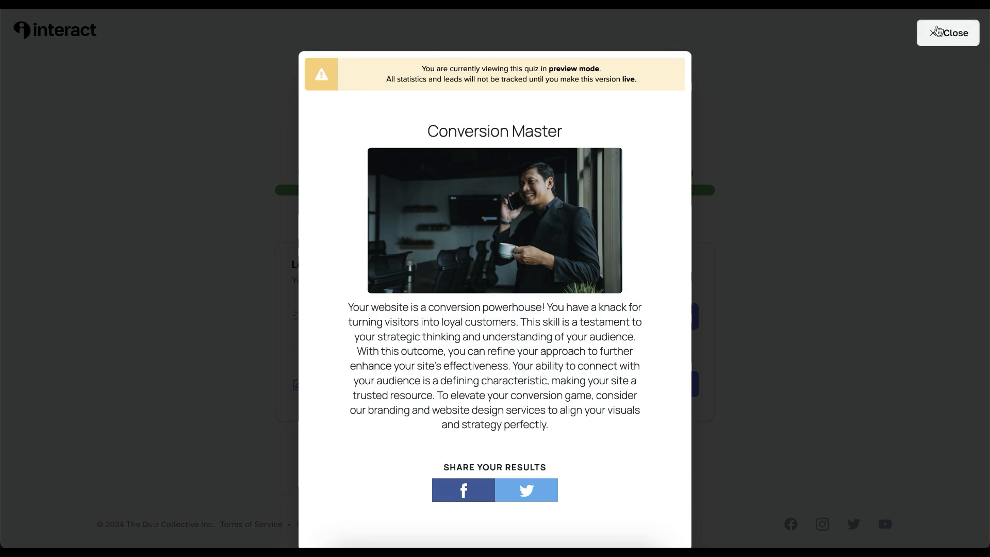
Open the quiz for editing and go over the cover's title and description text
{"action": "left_click", "coordinate": [677, 390]}
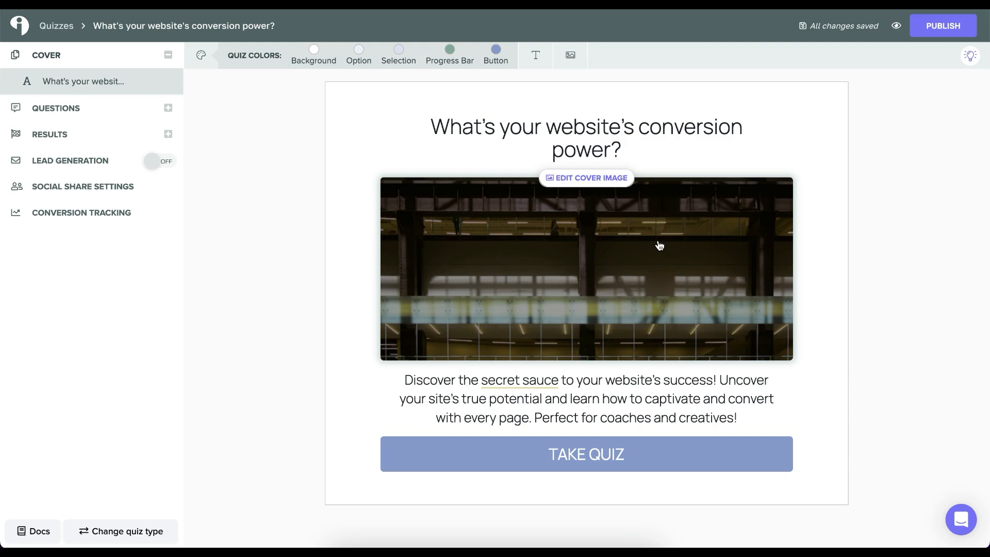
{"action": "left_click", "coordinate": [600, 138]}
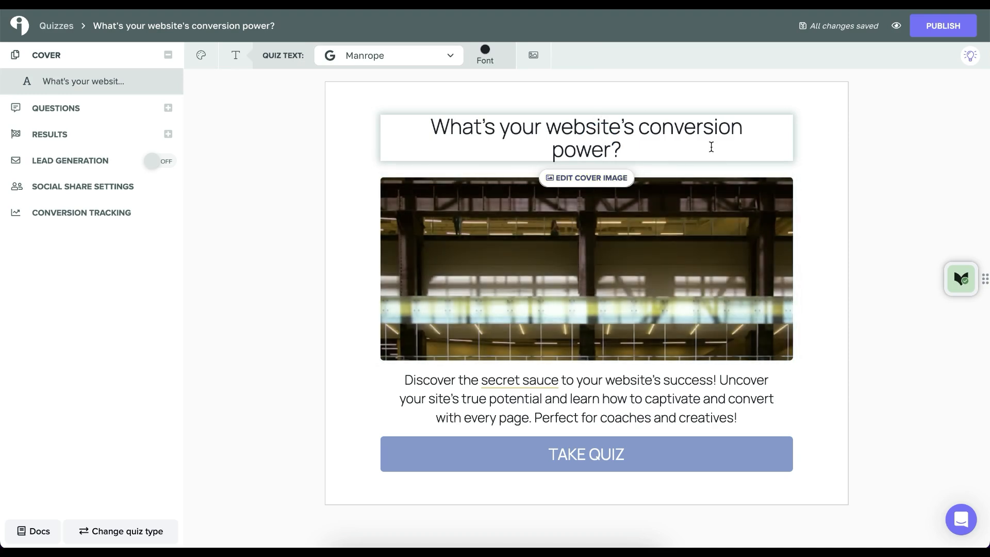
{"action": "left_click", "coordinate": [692, 398]}
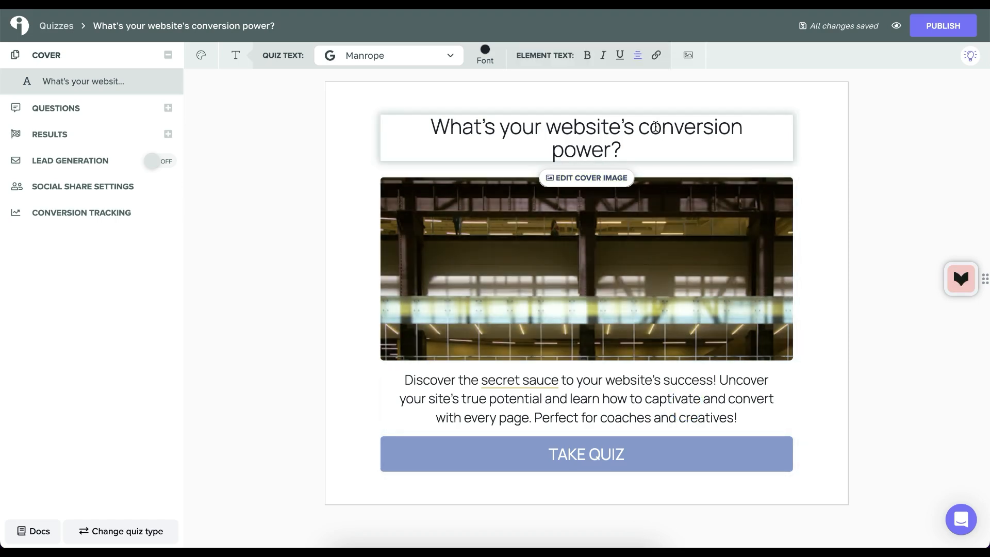
{"action": "left_click", "coordinate": [611, 135]}
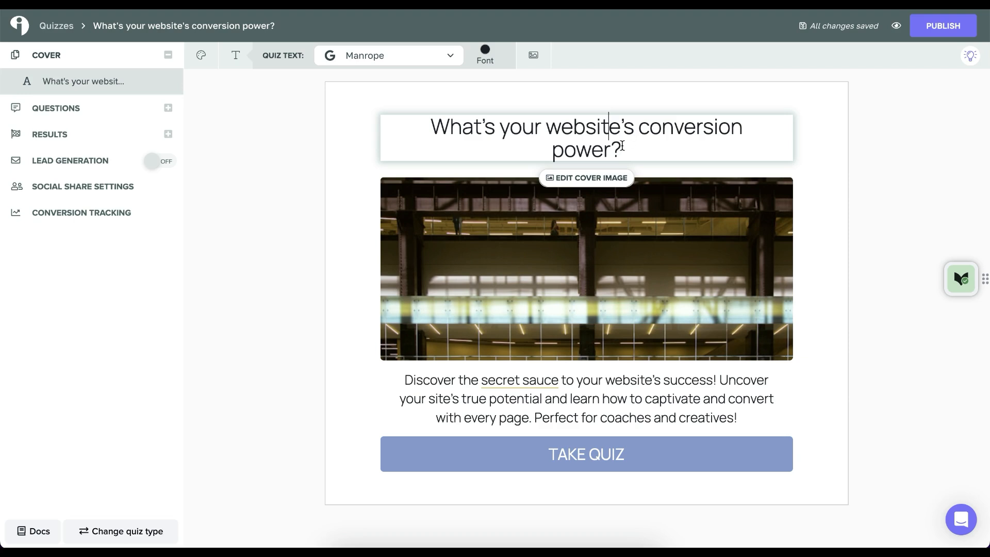
Replace the cover image with the uploaded file Famingo Notes 004.jpg, cropped to the lower part of the picture
{"action": "left_click", "coordinate": [623, 238]}
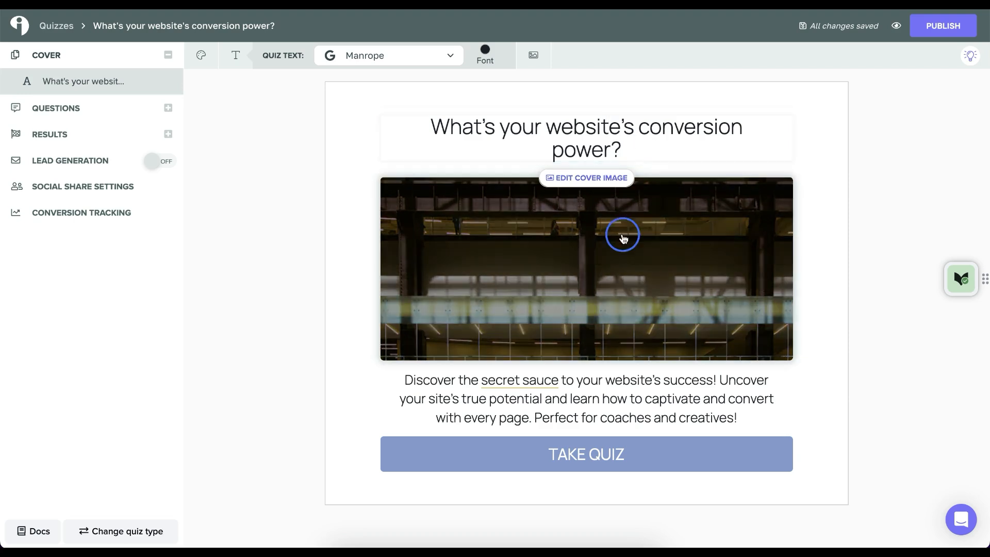
{"action": "left_click", "coordinate": [287, 45]}
{"action": "left_click", "coordinate": [317, 45]}
{"action": "left_click", "coordinate": [370, 48]}
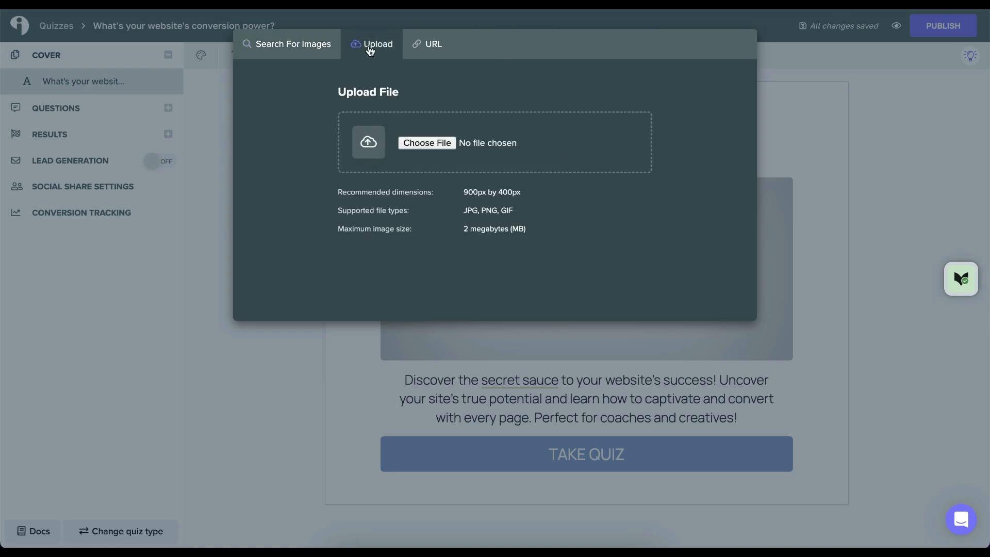
{"action": "left_click", "coordinate": [436, 143]}
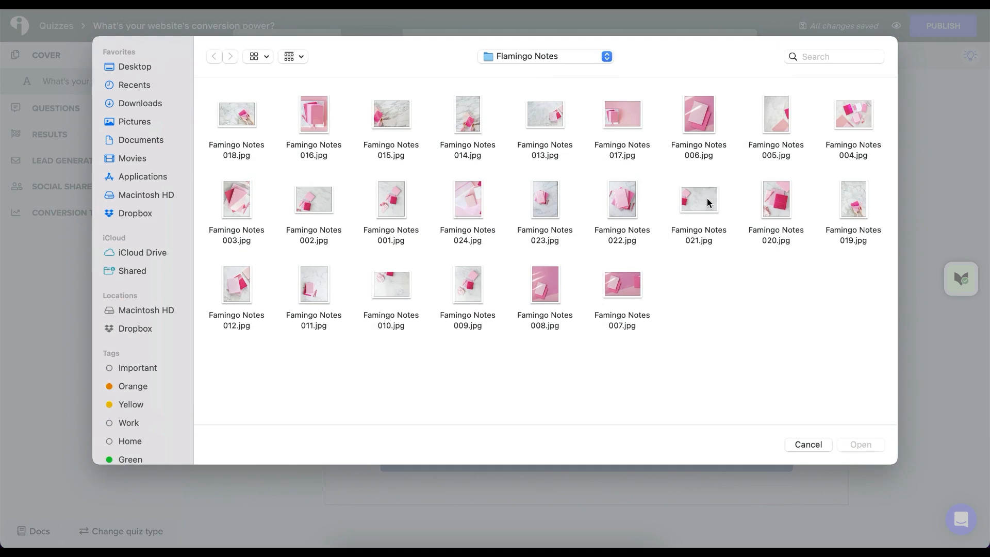
{"action": "left_click", "coordinate": [852, 114]}
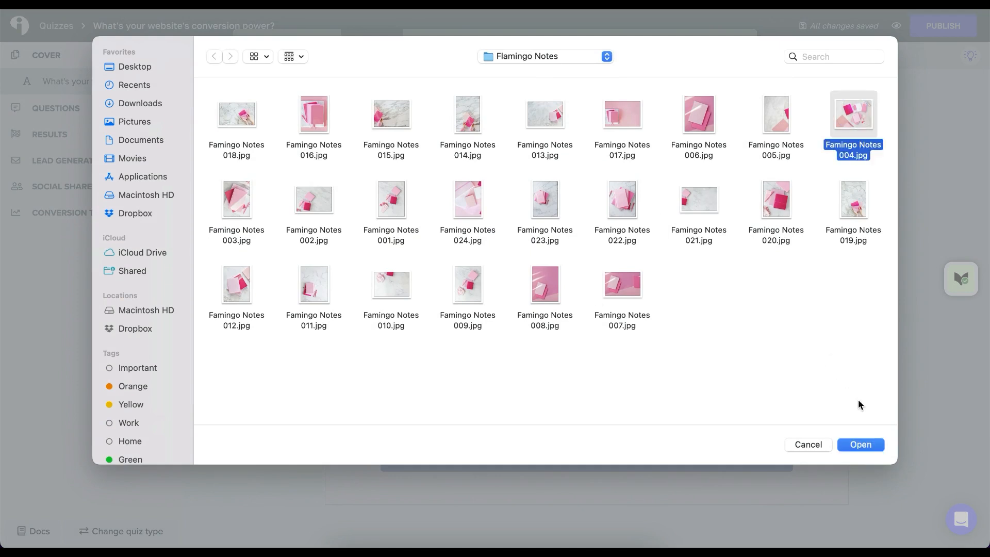
{"action": "left_click", "coordinate": [861, 444]}
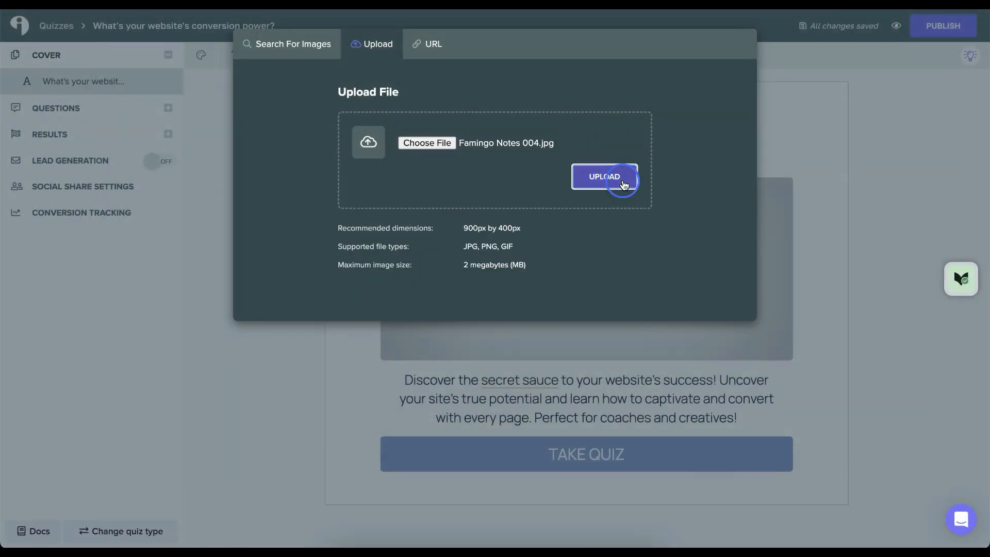
{"action": "left_click", "coordinate": [619, 147]}
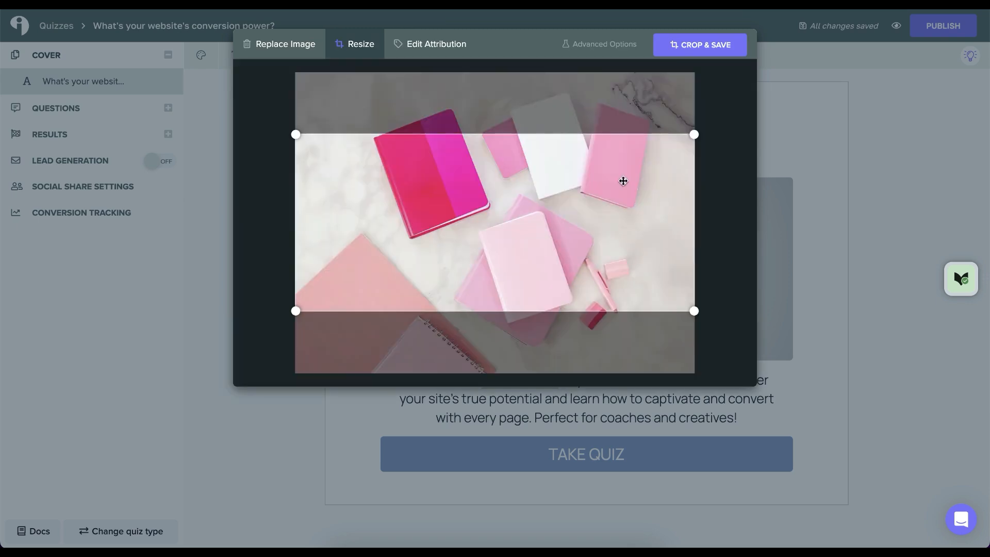
{"action": "left_click_drag", "start_coordinate": [617, 197], "coordinate": [634, 263]}
{"action": "left_click", "coordinate": [718, 49]}
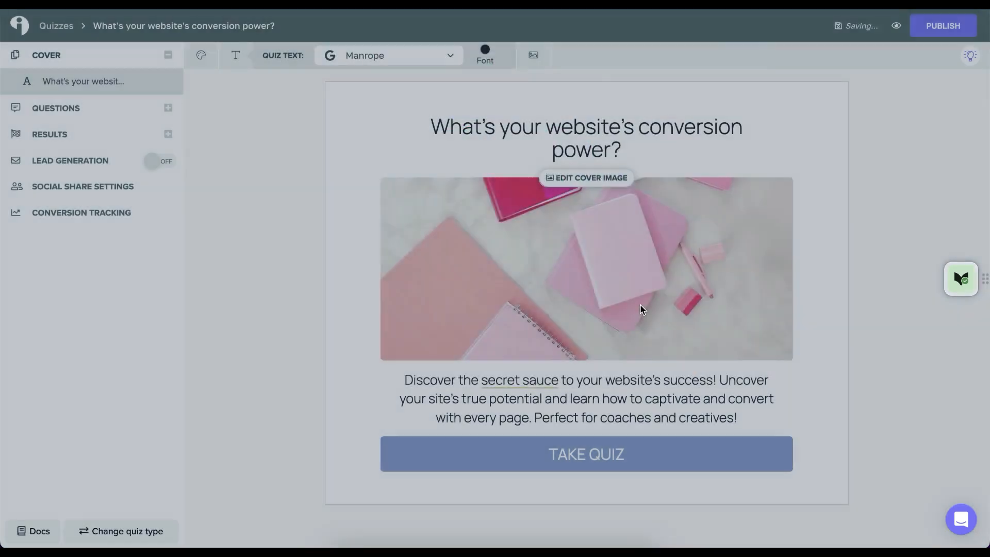
Delete the sentence "Discover the secret sauce to your website's success!" from the cover description
{"action": "scroll", "coordinate": [879, 214], "scroll_direction": "down", "scroll_amount": 1}
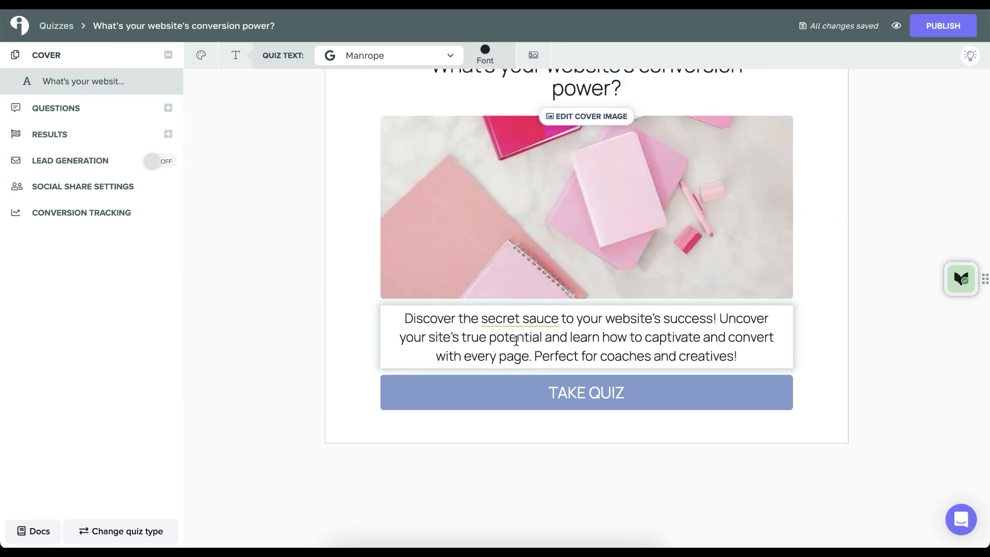
{"action": "left_click", "coordinate": [718, 317]}
{"action": "key", "text": "shift+Home"}
{"action": "key", "text": "BackSpace"}
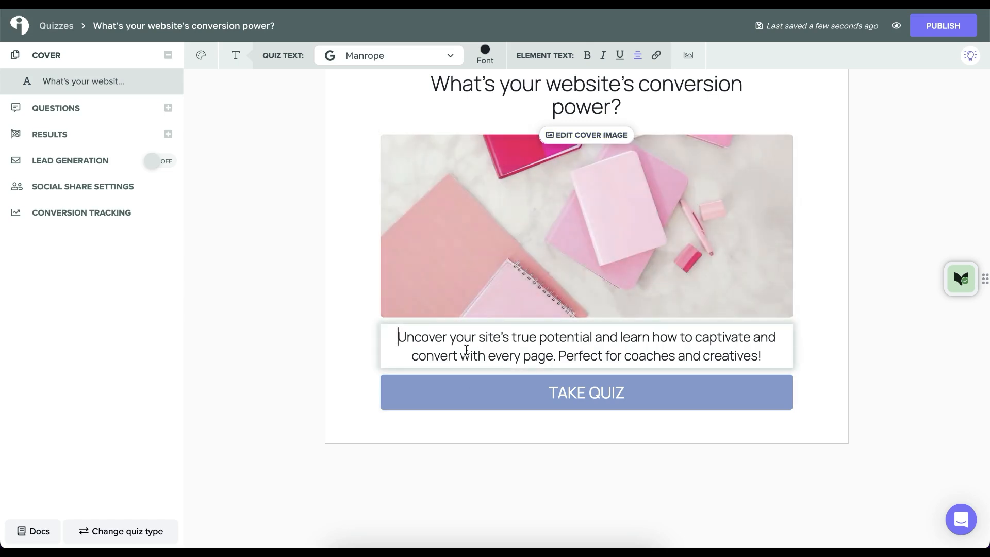
Change the wording of the cover's quiz button to "START QUIZ"
{"action": "left_click", "coordinate": [574, 393]}
{"action": "double_click", "coordinate": [556, 394]}
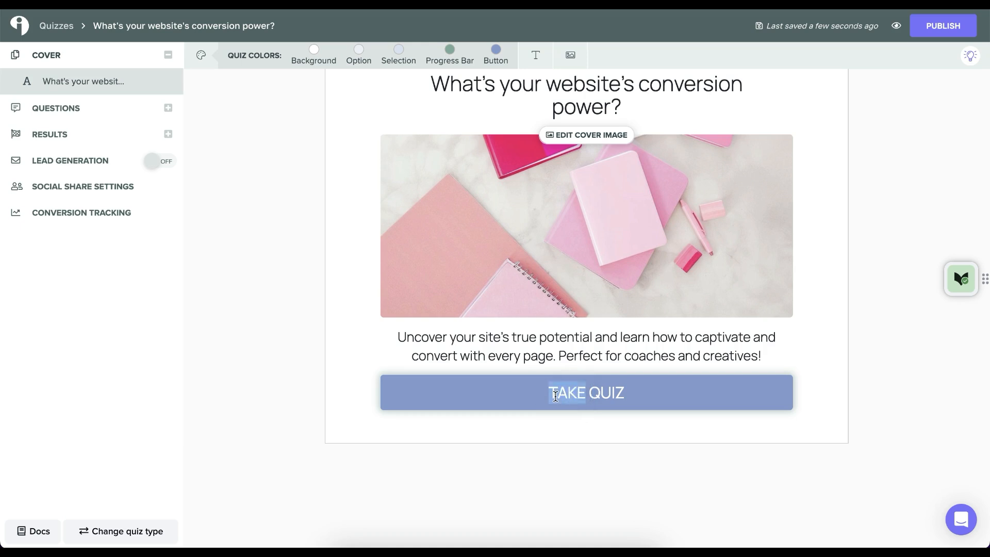
{"action": "type", "text": "START"}
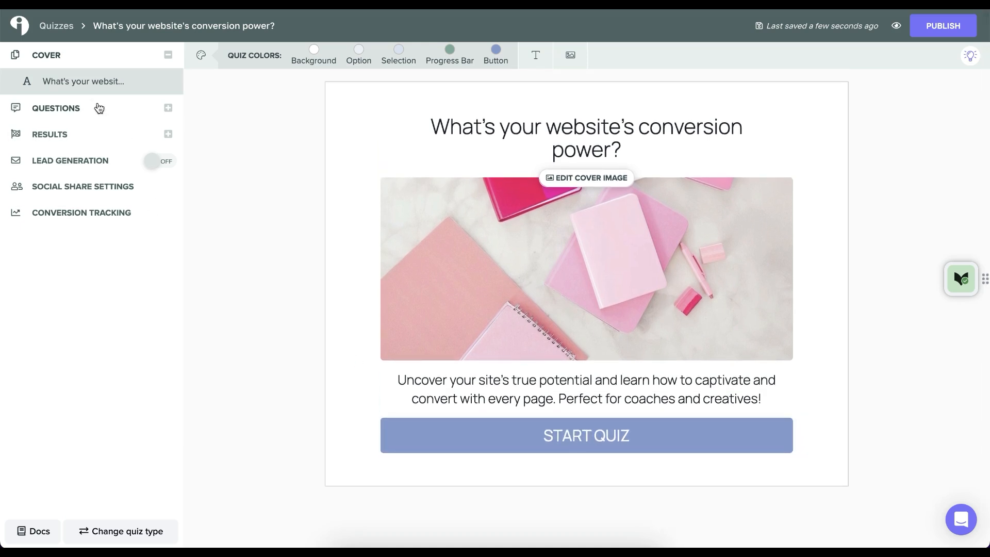
Open the first question and check how it looks with a question image and with image answers
{"action": "left_click", "coordinate": [97, 109]}
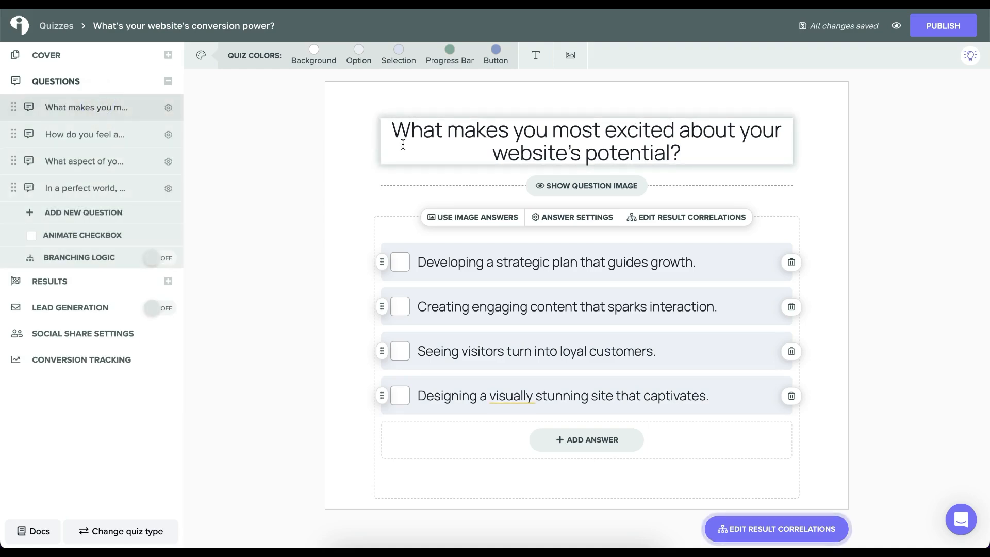
{"action": "left_click", "coordinate": [581, 181]}
{"action": "left_click", "coordinate": [573, 186]}
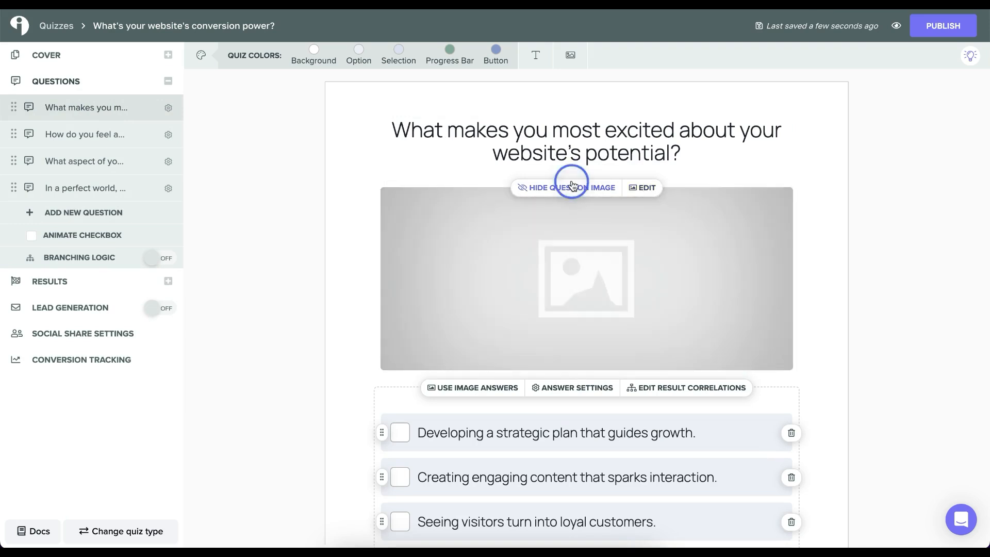
{"action": "left_click", "coordinate": [500, 218]}
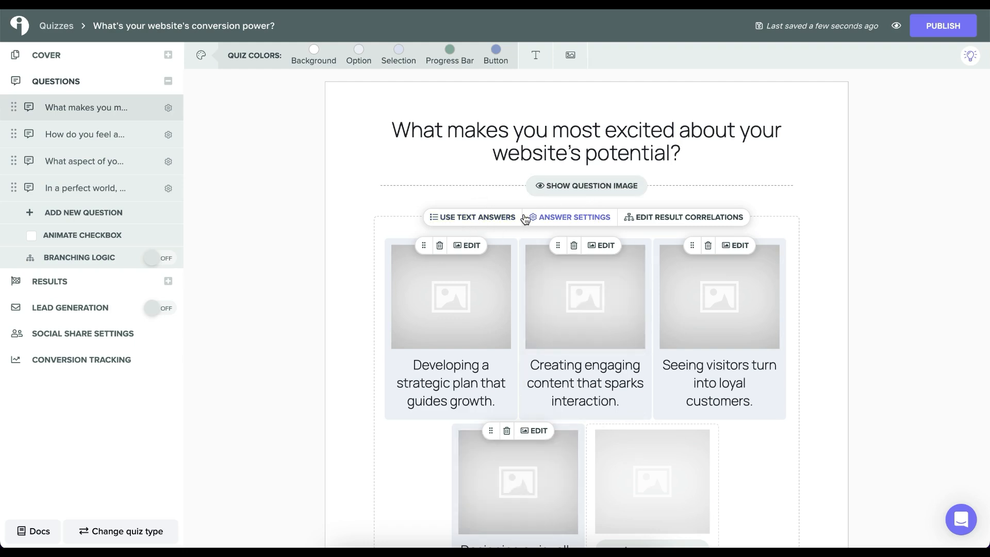
{"action": "left_click", "coordinate": [499, 218]}
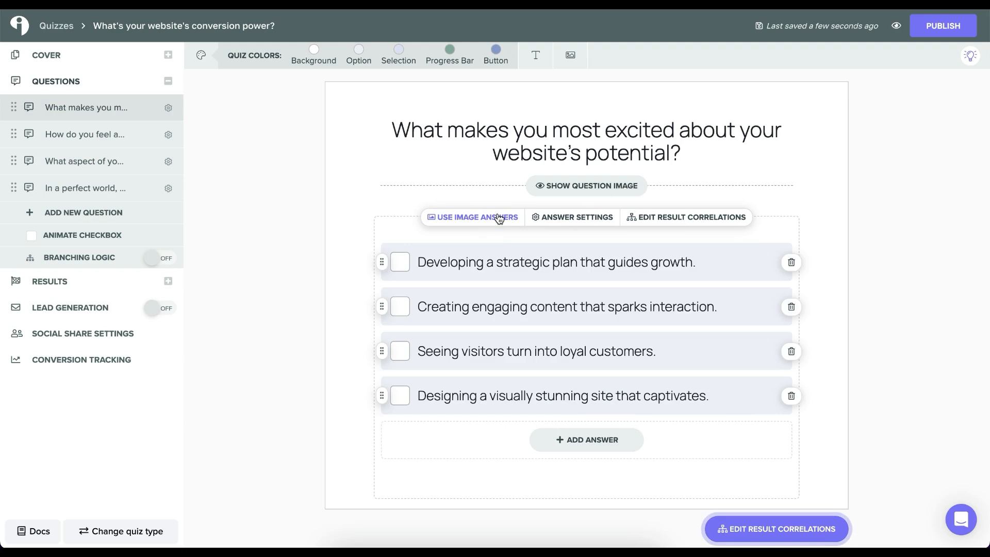
Try out the Select Multiple Answers option in the first question's answer settings
{"action": "left_click", "coordinate": [577, 217]}
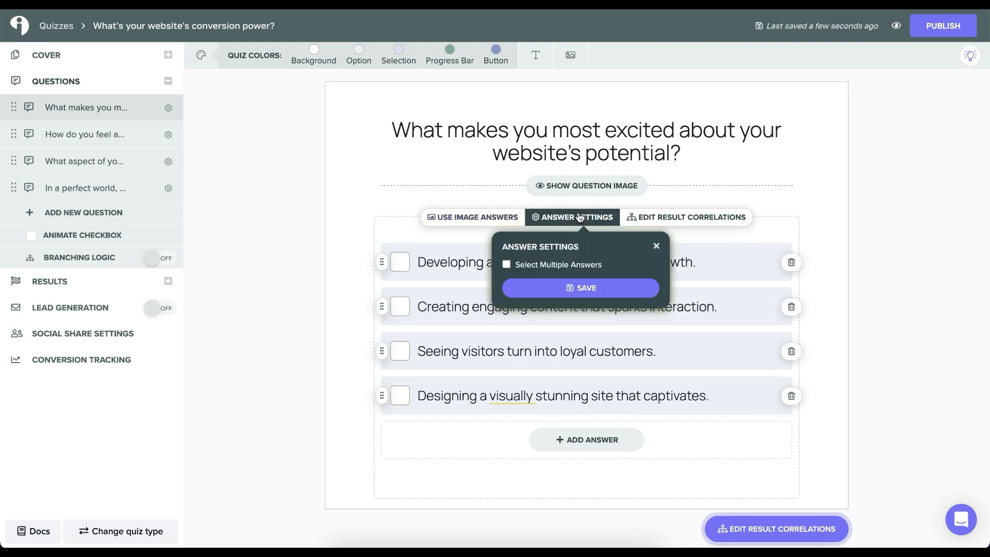
{"action": "left_click", "coordinate": [507, 265]}
{"action": "left_click", "coordinate": [507, 265]}
Review which results the first question's answers correlate to, and dismiss the open answer settings
{"action": "left_click", "coordinate": [691, 218]}
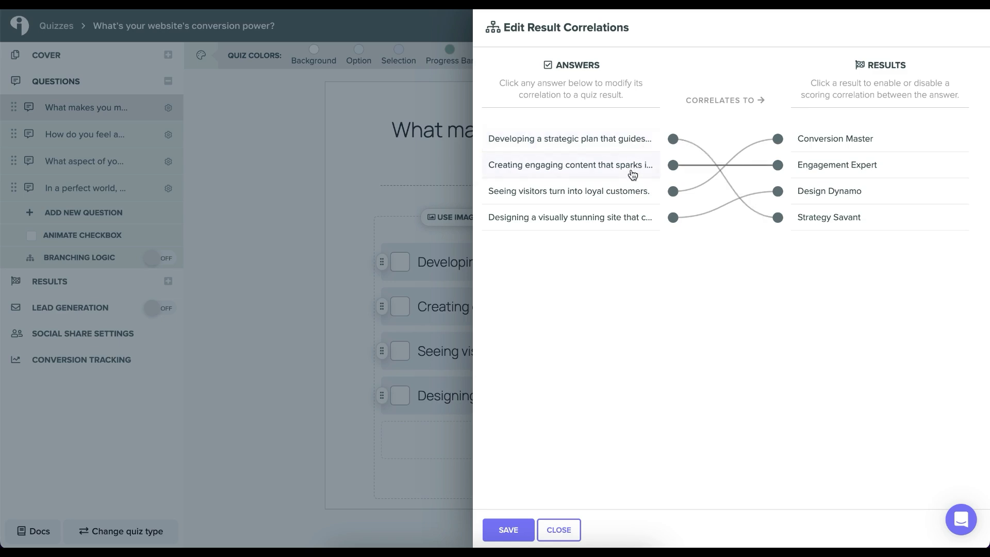
{"action": "left_click", "coordinate": [561, 529]}
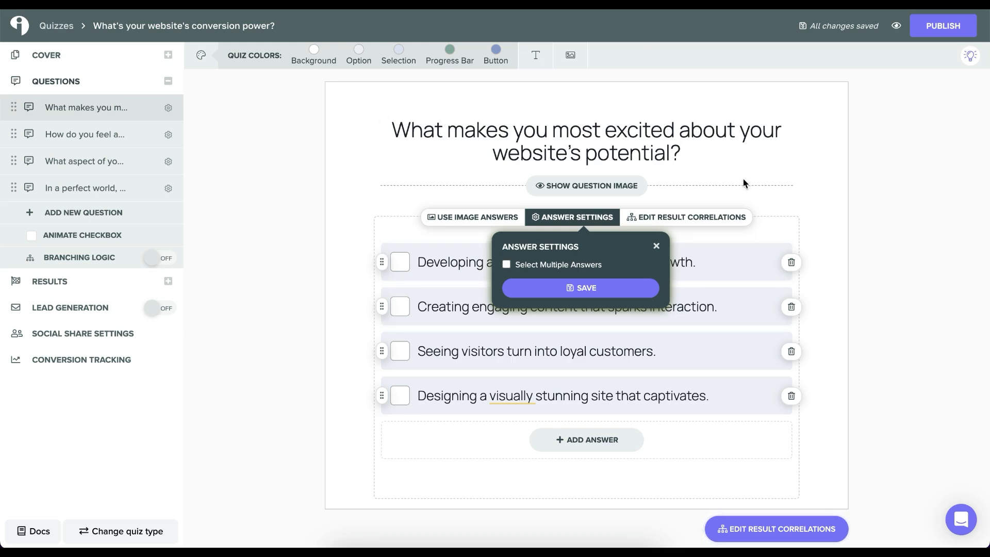
{"action": "left_click", "coordinate": [764, 172]}
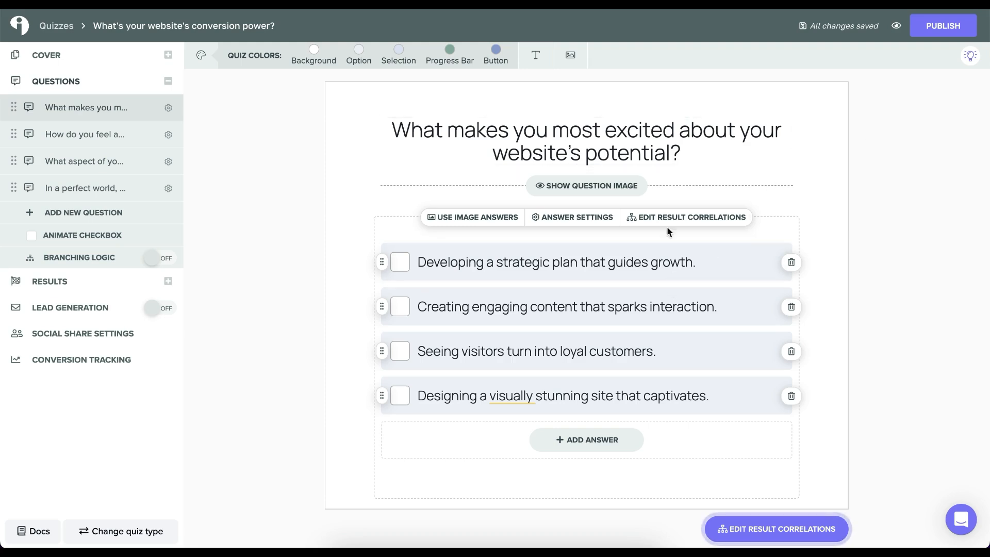
{"action": "double_click", "coordinate": [669, 154]}
{"action": "left_click", "coordinate": [692, 262]}
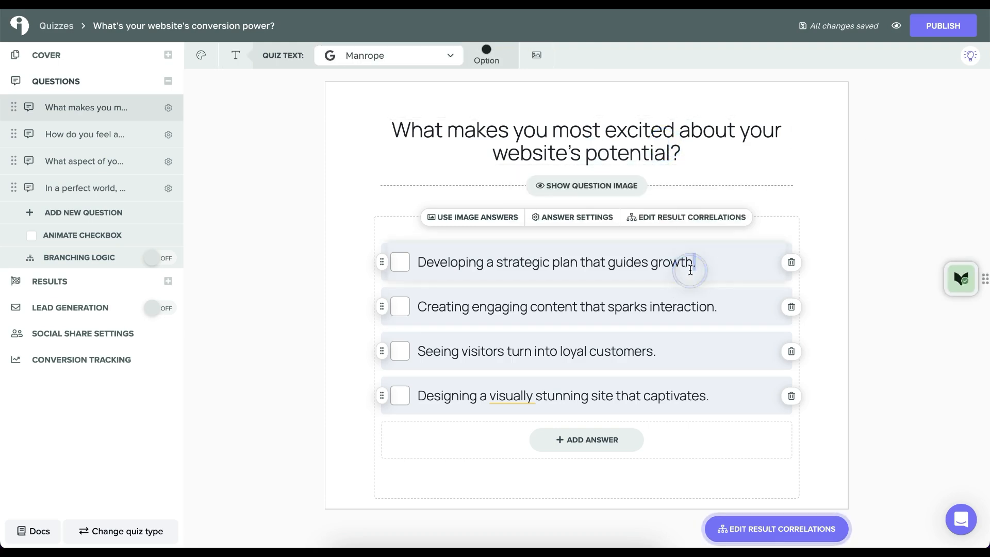
Reword the first answer of the second question to "I love it, it's a conversion machine!"
{"action": "left_click", "coordinate": [701, 256]}
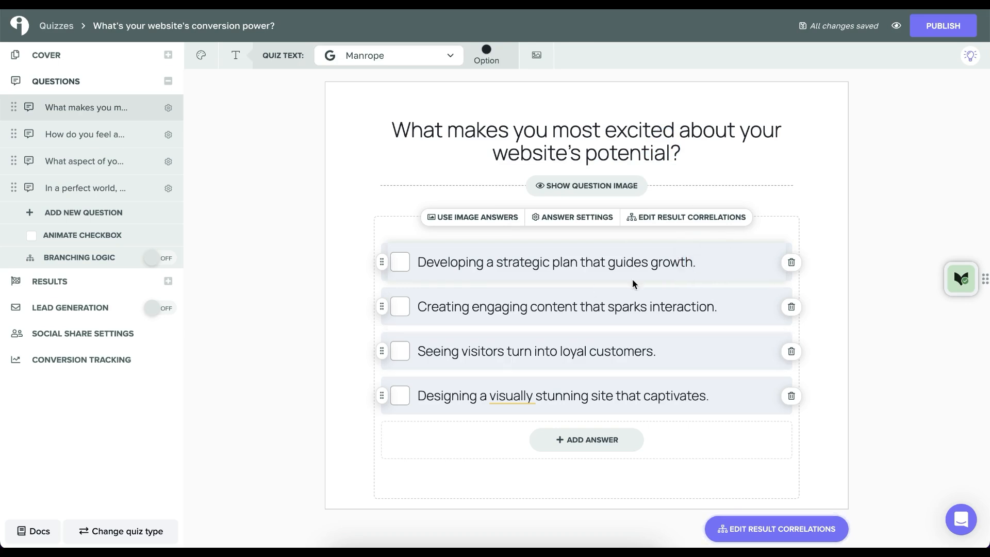
{"action": "left_click", "coordinate": [109, 138]}
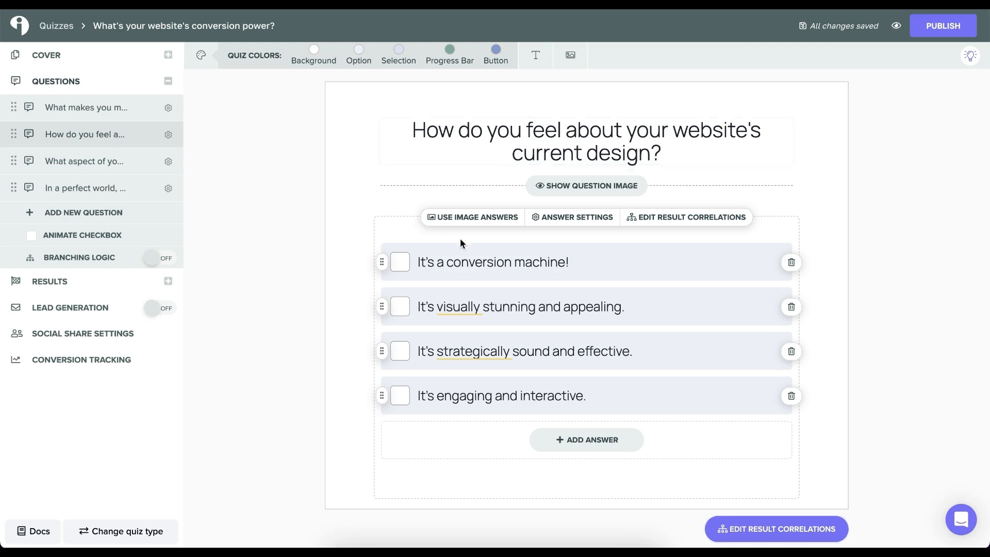
{"action": "left_click", "coordinate": [572, 261]}
{"action": "key", "text": "Home"}
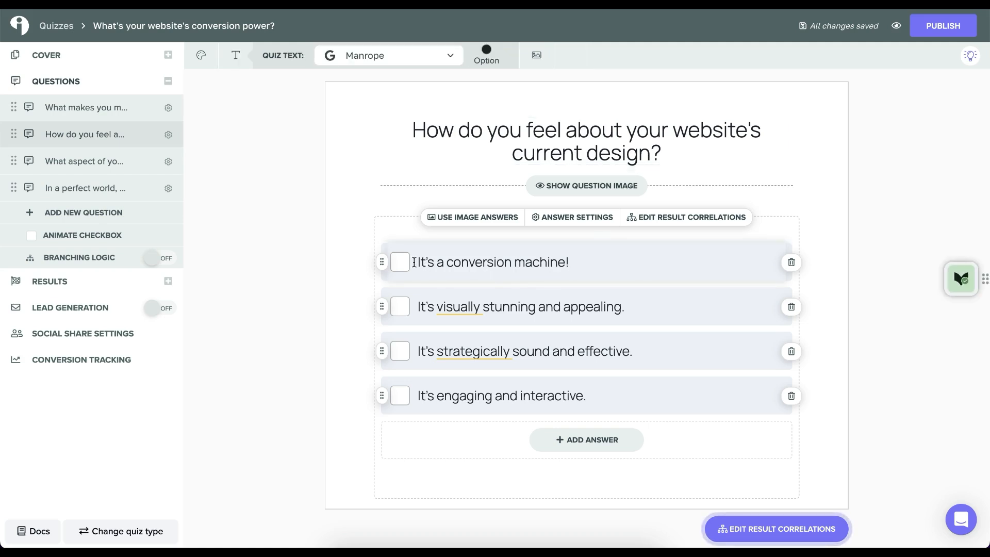
{"action": "type", "text": "I love it,"}
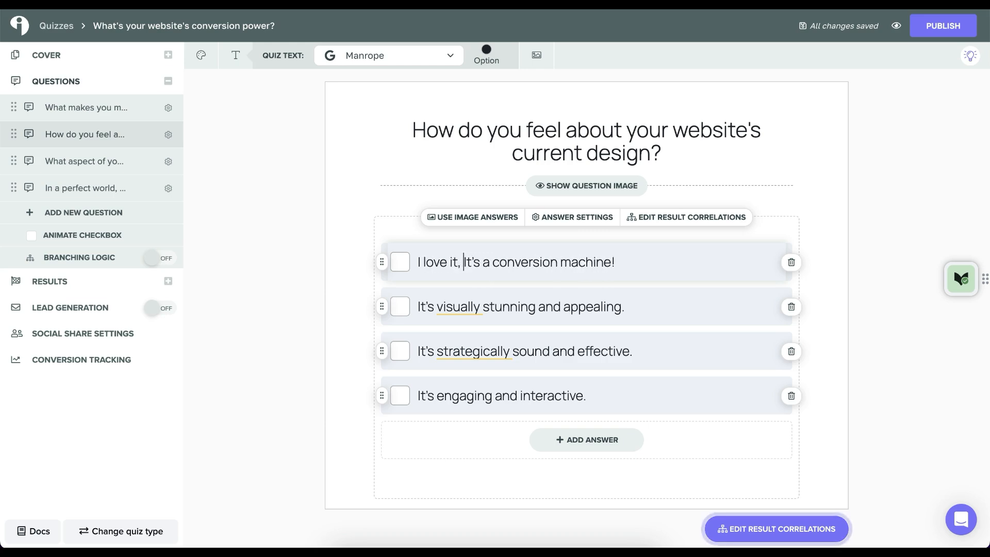
{"action": "key", "text": "Delete"}
{"action": "type", "text": "i"}
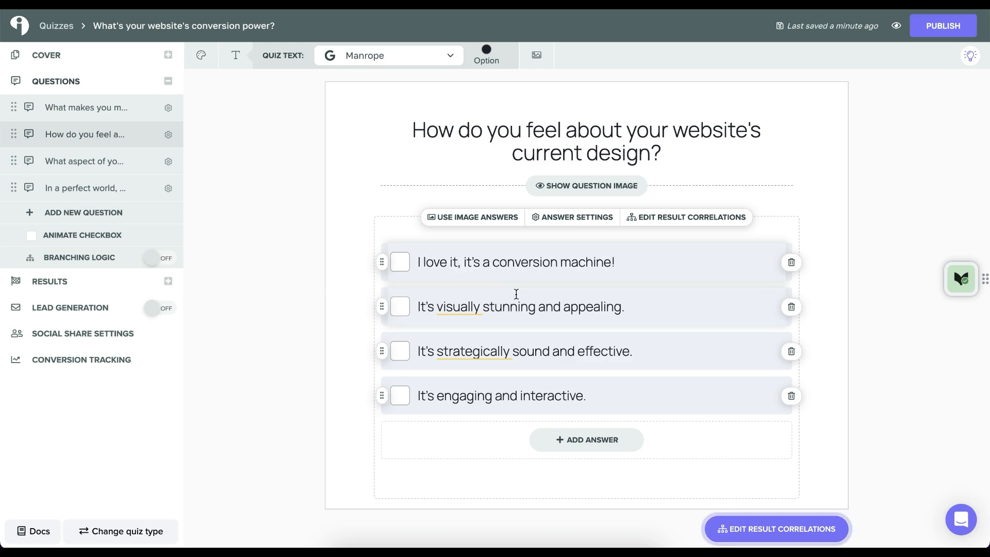
Change the third answer of the website design question to "It's strategically to my brand and effective."
{"action": "left_click", "coordinate": [533, 311]}
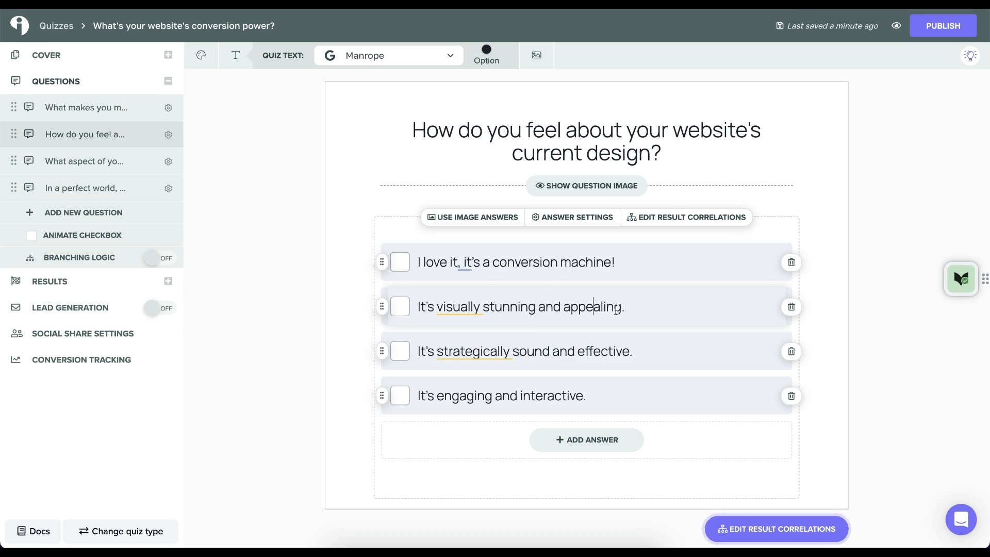
{"action": "left_click", "coordinate": [454, 356]}
{"action": "left_click", "coordinate": [655, 344]}
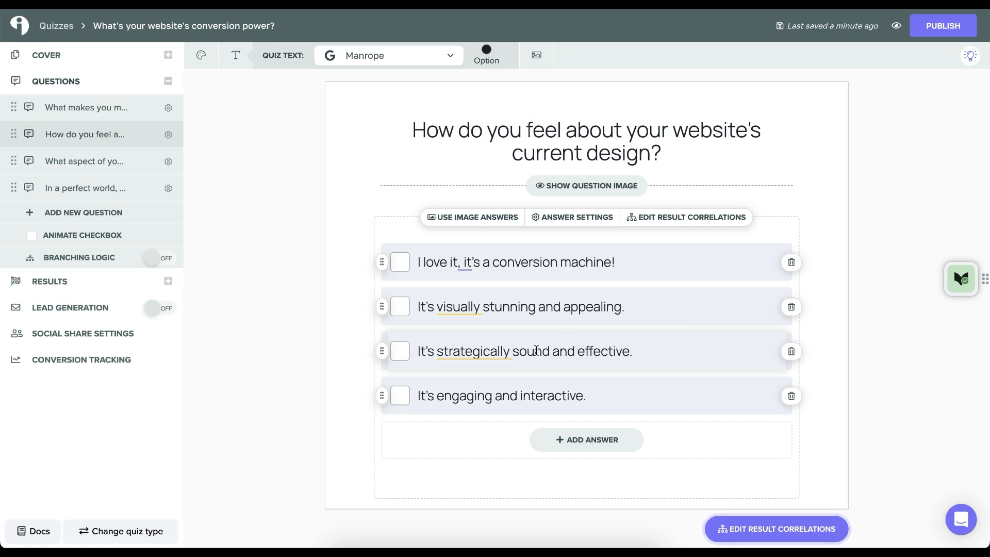
{"action": "double_click", "coordinate": [535, 352]}
{"action": "type", "text": "to my brand"}
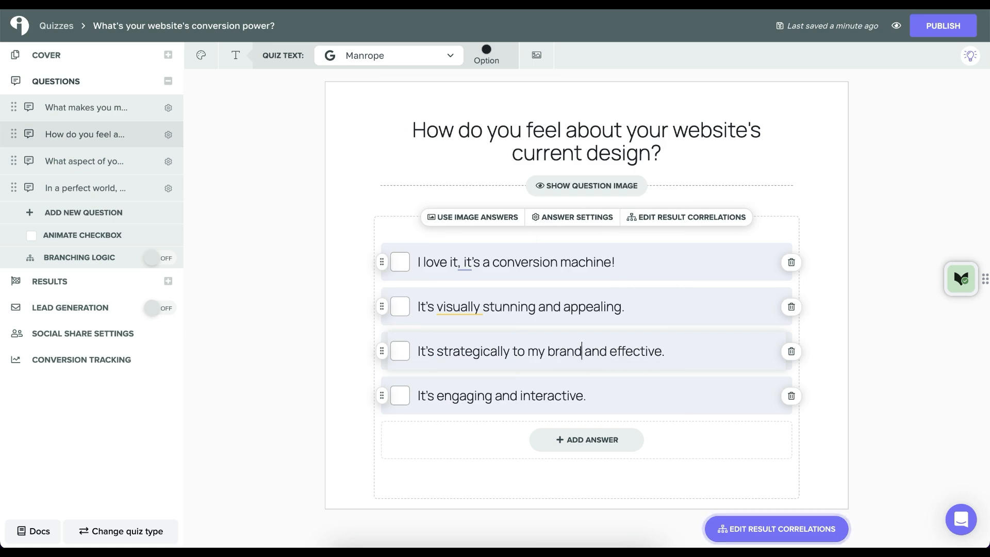
{"action": "left_click", "coordinate": [583, 397]}
Open the third question and review its answer settings and which results its answers correlate to
{"action": "left_click", "coordinate": [83, 168]}
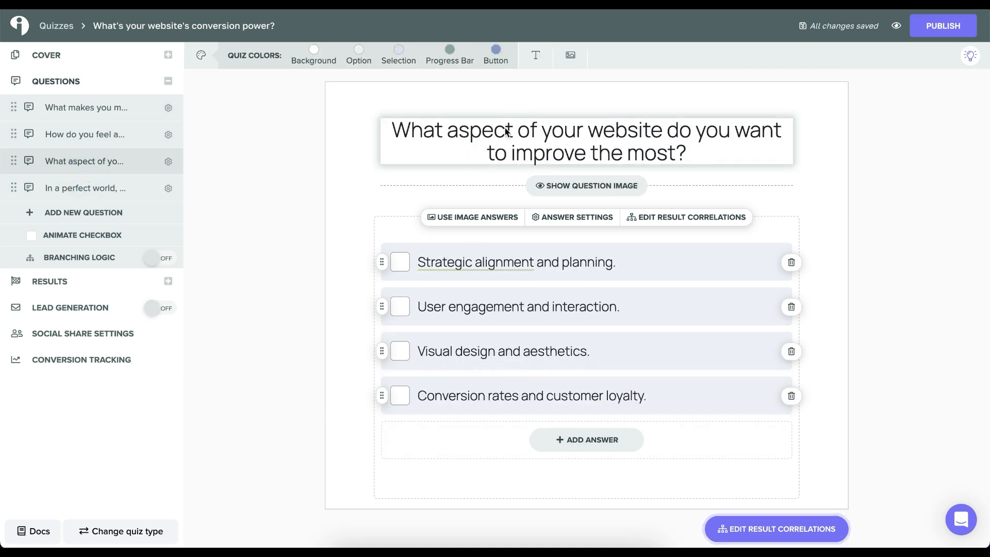
{"action": "left_click", "coordinate": [475, 266]}
{"action": "mouse_move", "coordinate": [487, 270]}
{"action": "left_click", "coordinate": [706, 301]}
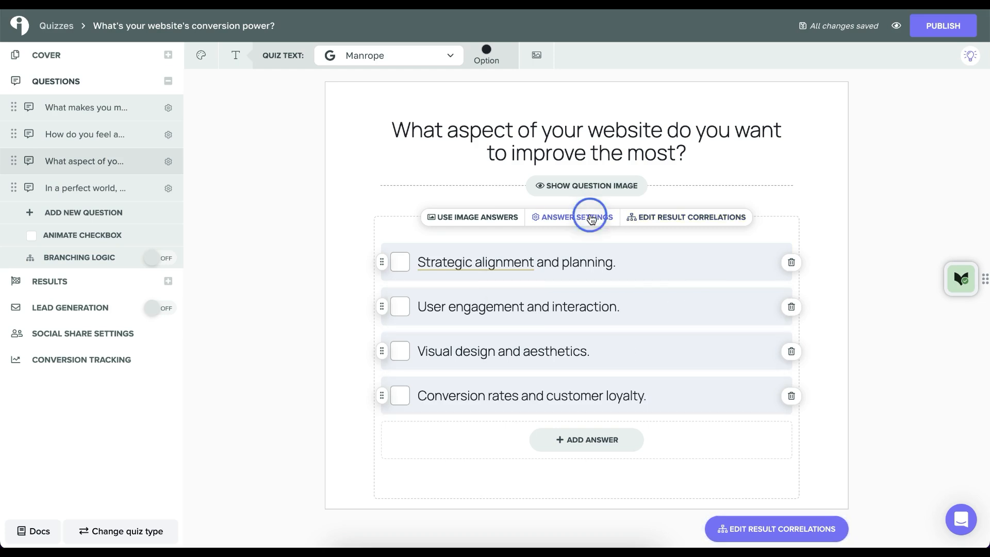
{"action": "left_click", "coordinate": [592, 217]}
{"action": "left_click", "coordinate": [676, 217]}
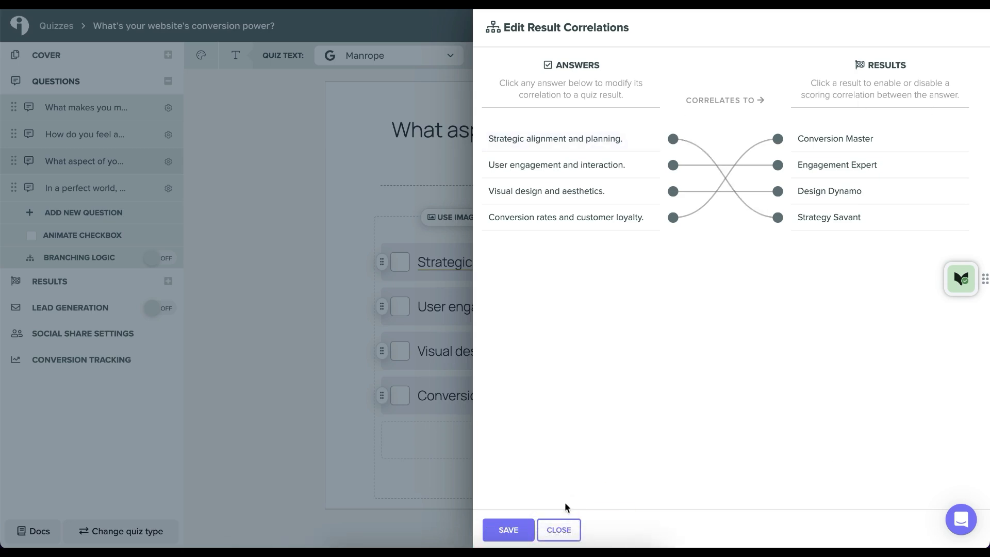
{"action": "left_click", "coordinate": [568, 536]}
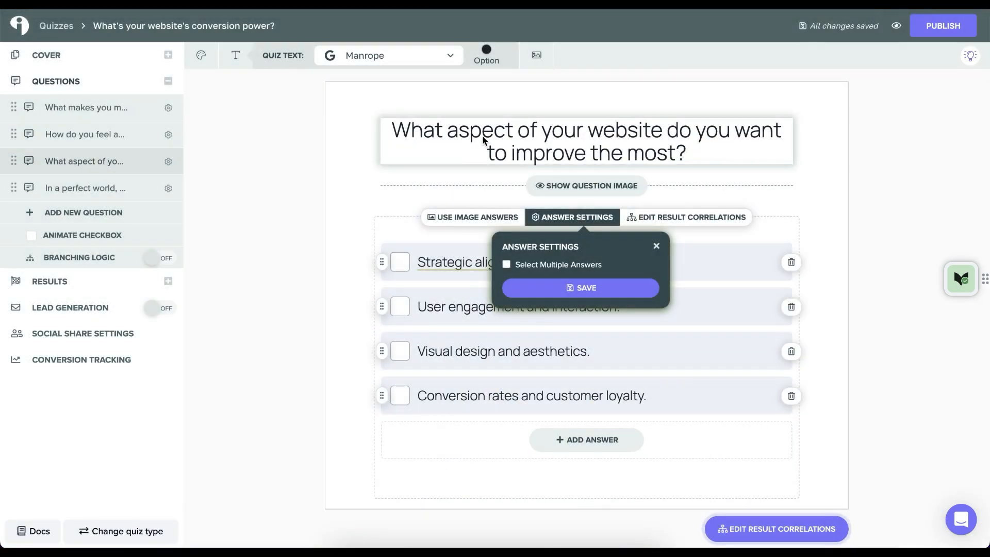
{"action": "left_click", "coordinate": [807, 198]}
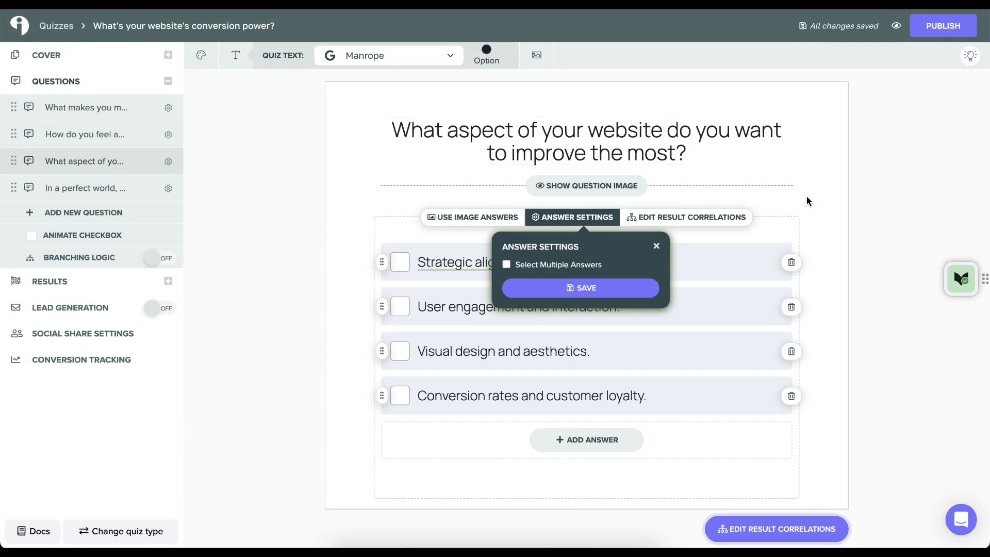
{"action": "left_click", "coordinate": [661, 249]}
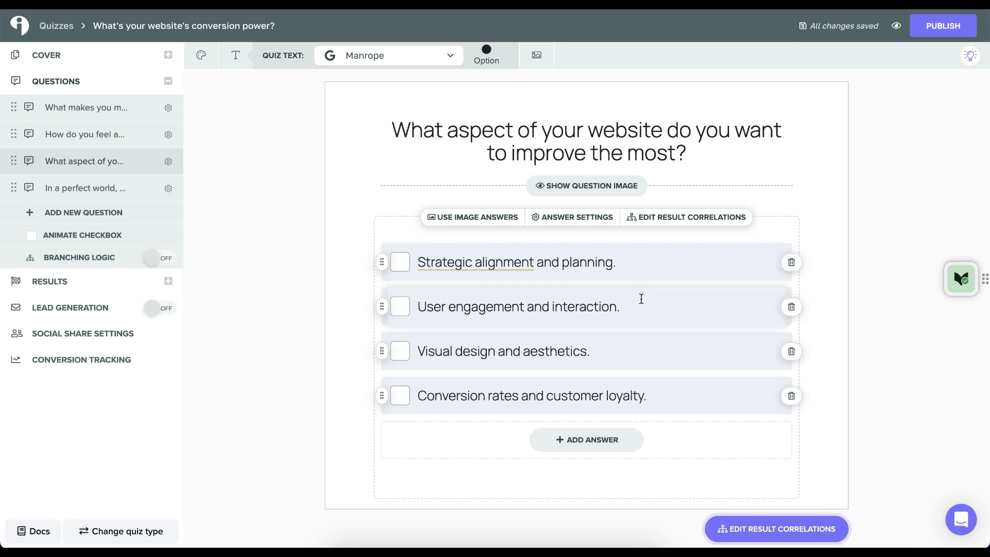
{"action": "left_click", "coordinate": [685, 216]}
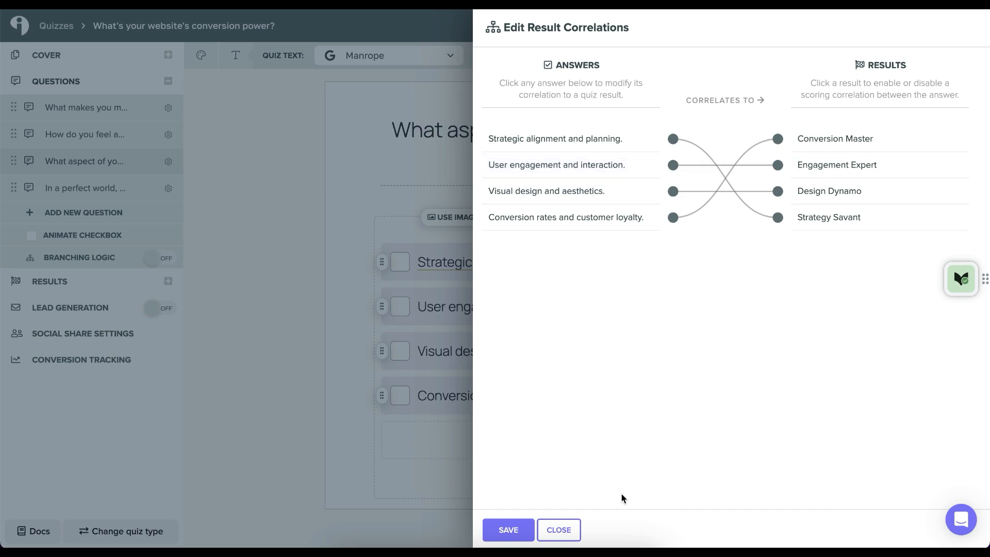
{"action": "left_click", "coordinate": [570, 534]}
Try correlating the "User engagement and interaction." answer with Strategy Savant and Conversion Master instead of Engagement Expert, and close the correlations without saving
{"action": "left_click", "coordinate": [670, 214]}
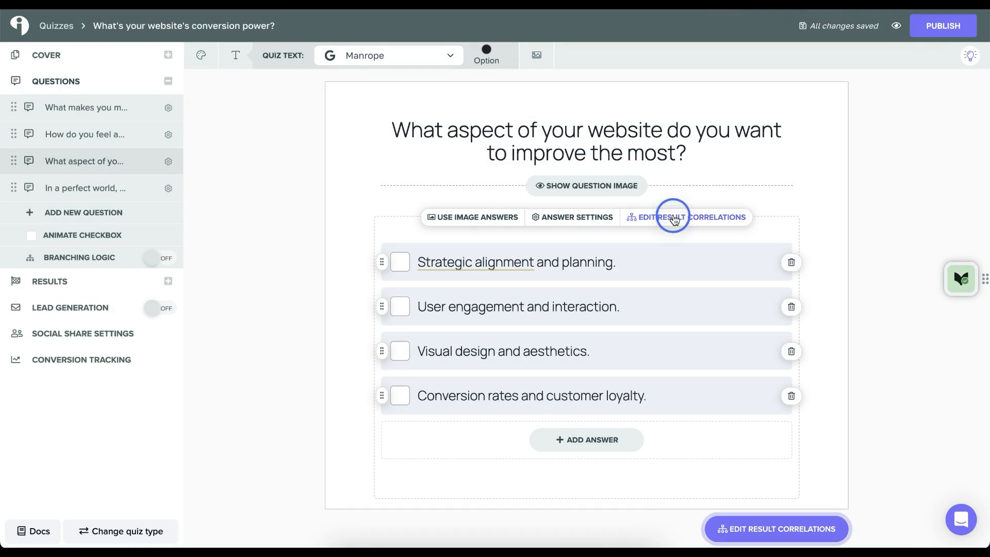
{"action": "left_click", "coordinate": [630, 172]}
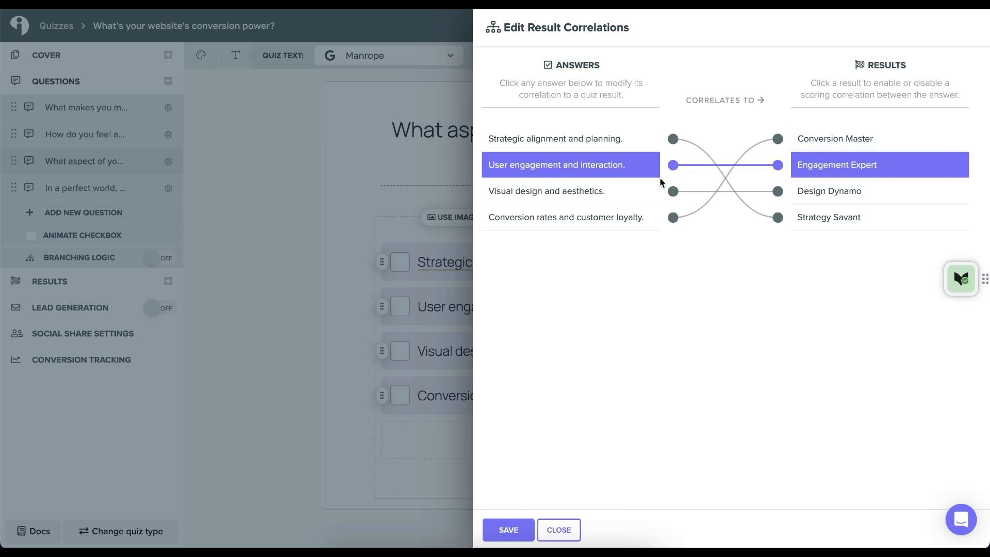
{"action": "left_click", "coordinate": [853, 221]}
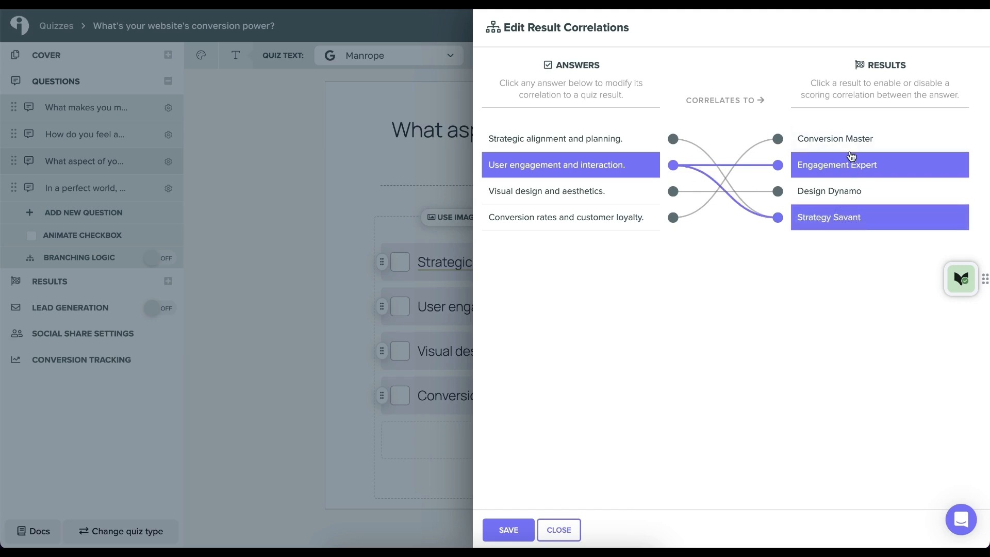
{"action": "left_click", "coordinate": [852, 164]}
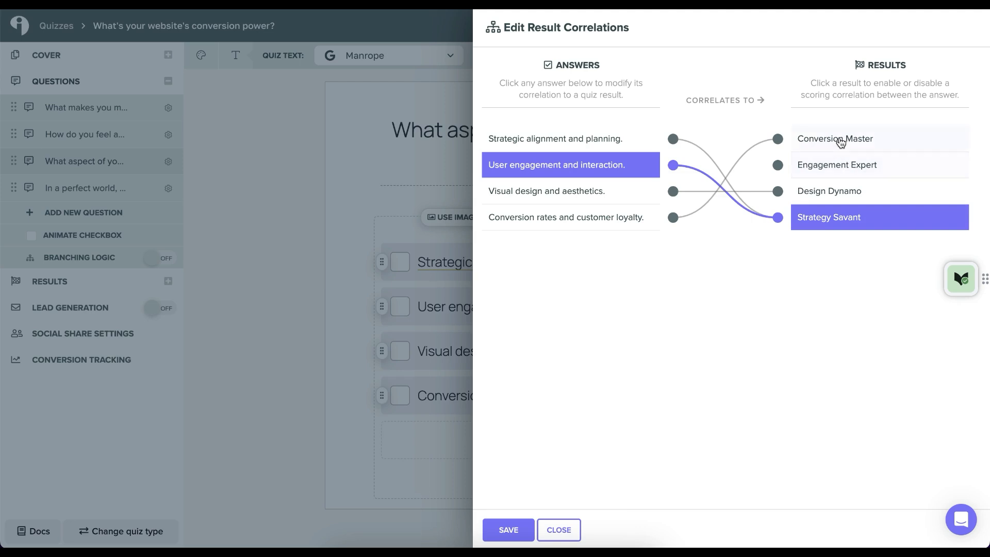
{"action": "left_click", "coordinate": [842, 143]}
{"action": "left_click", "coordinate": [843, 159]}
{"action": "left_click", "coordinate": [844, 160]}
{"action": "left_click", "coordinate": [846, 138]}
{"action": "left_click", "coordinate": [570, 528]}
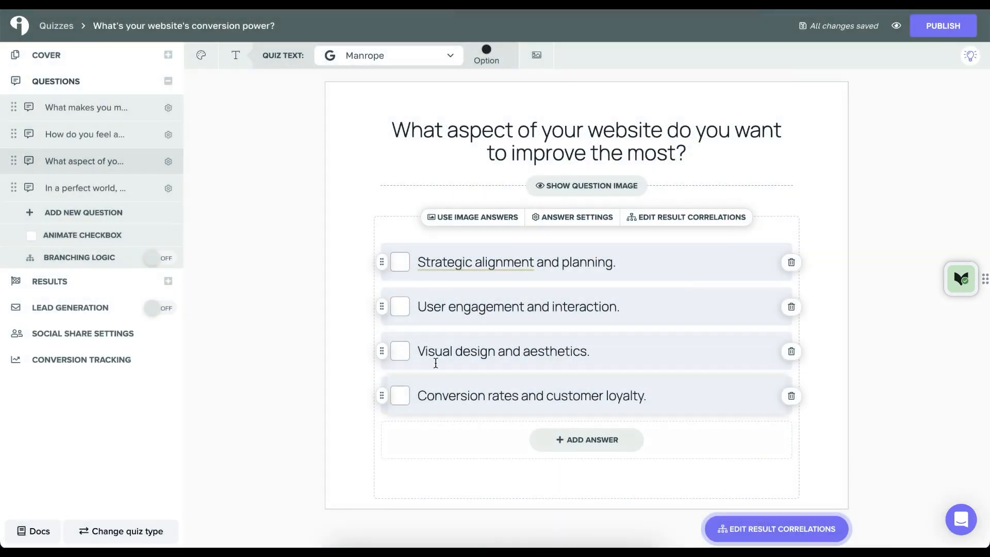
Open the fourth question, then add a fifth question and try out its question image and image answers
{"action": "left_click", "coordinate": [84, 188]}
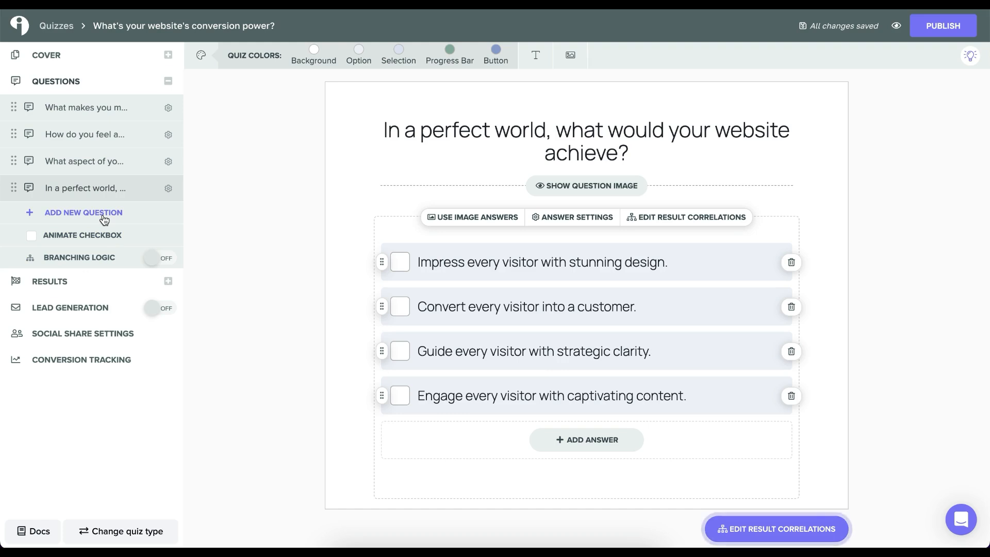
{"action": "left_click", "coordinate": [68, 212]}
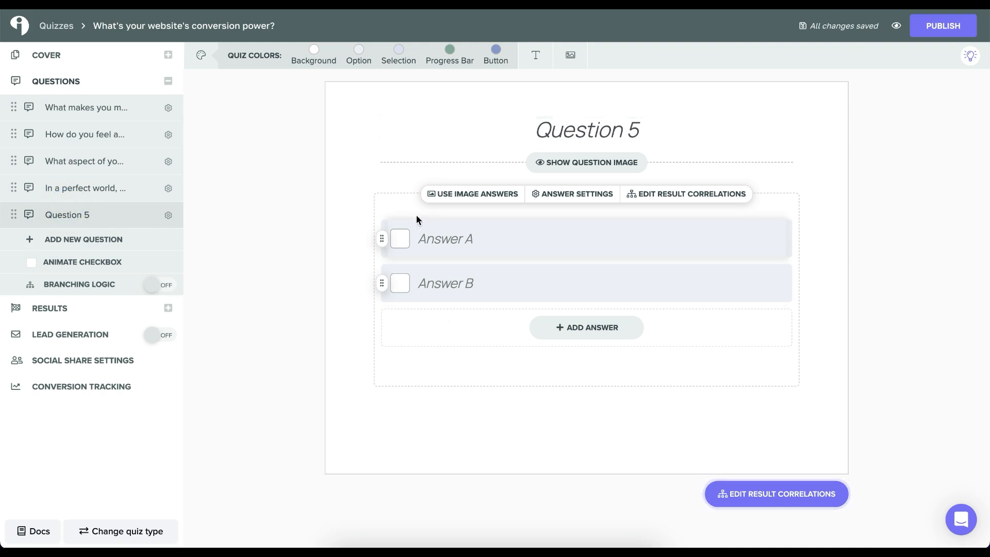
{"action": "left_click", "coordinate": [611, 160]}
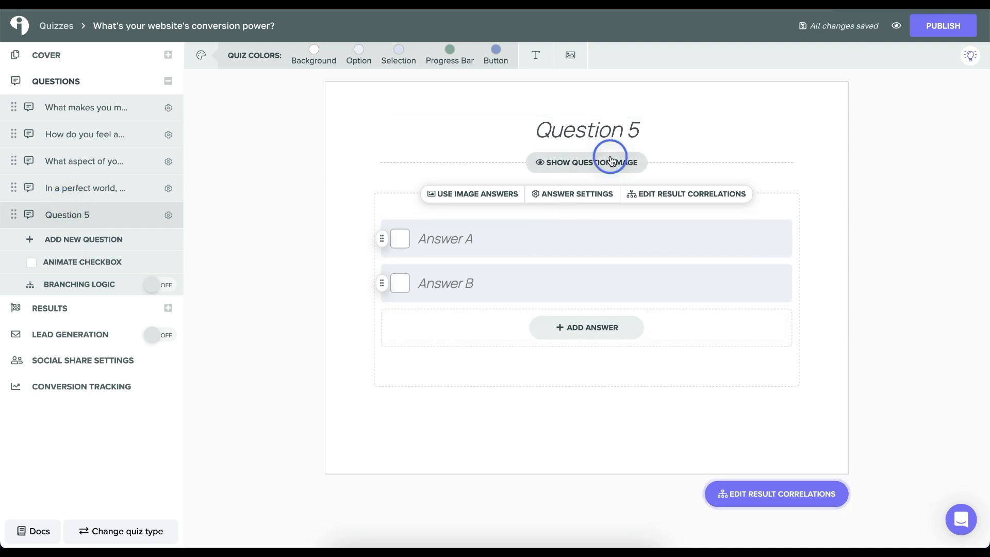
{"action": "left_click", "coordinate": [597, 164]}
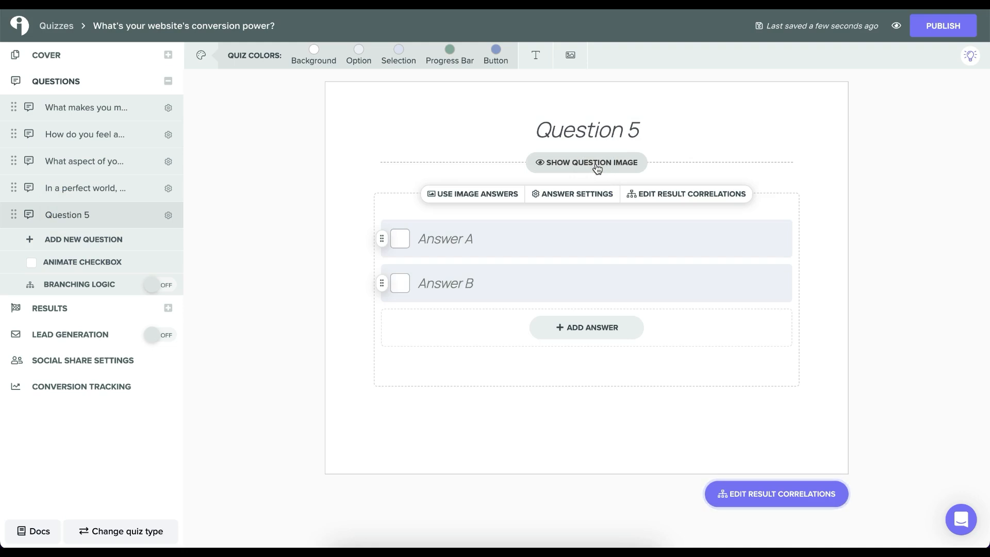
{"action": "left_click", "coordinate": [471, 193]}
{"action": "left_click", "coordinate": [472, 193]}
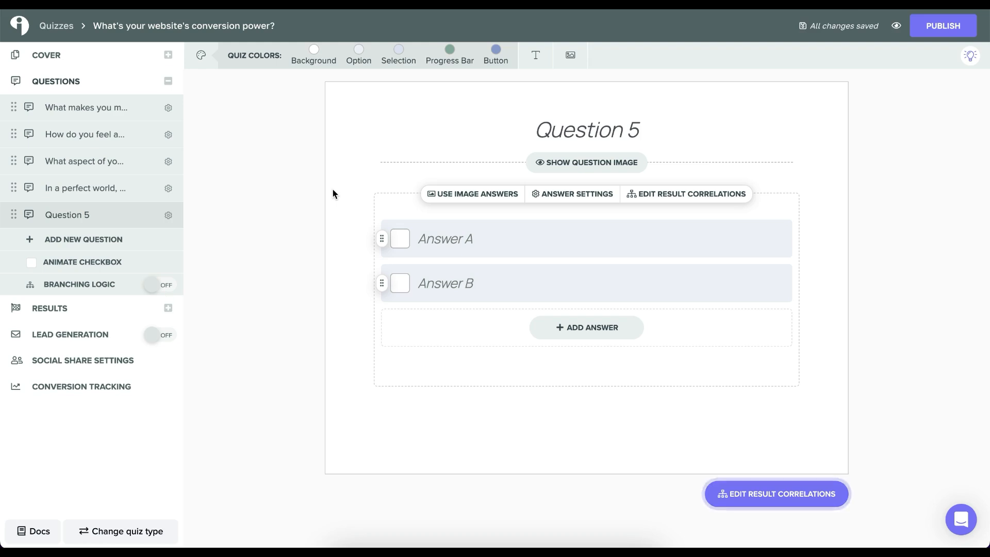
{"action": "left_click", "coordinate": [442, 200]}
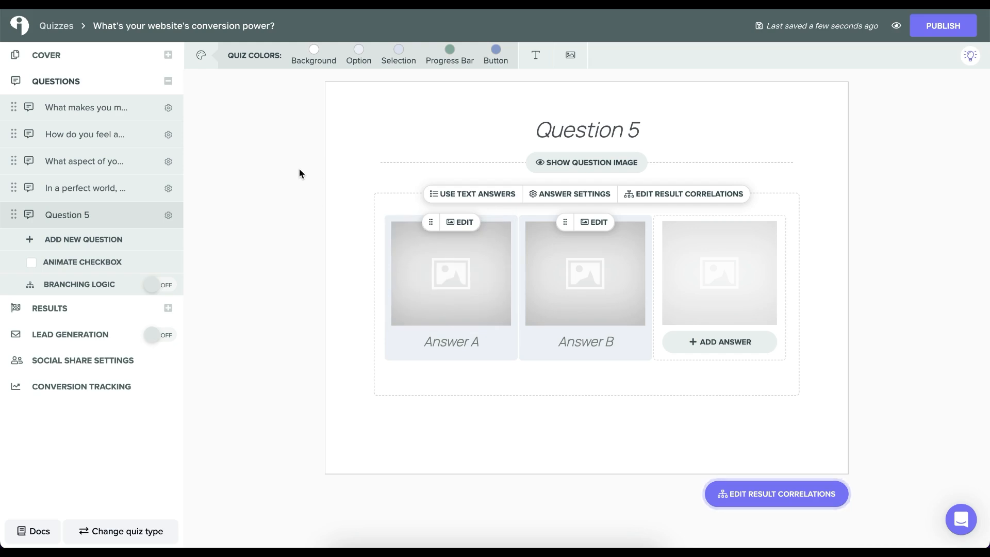
Delete the newly added, still blank Question 5 from the quiz
{"action": "left_click", "coordinate": [168, 215]}
{"action": "left_click", "coordinate": [175, 241]}
{"action": "left_click", "coordinate": [175, 241]}
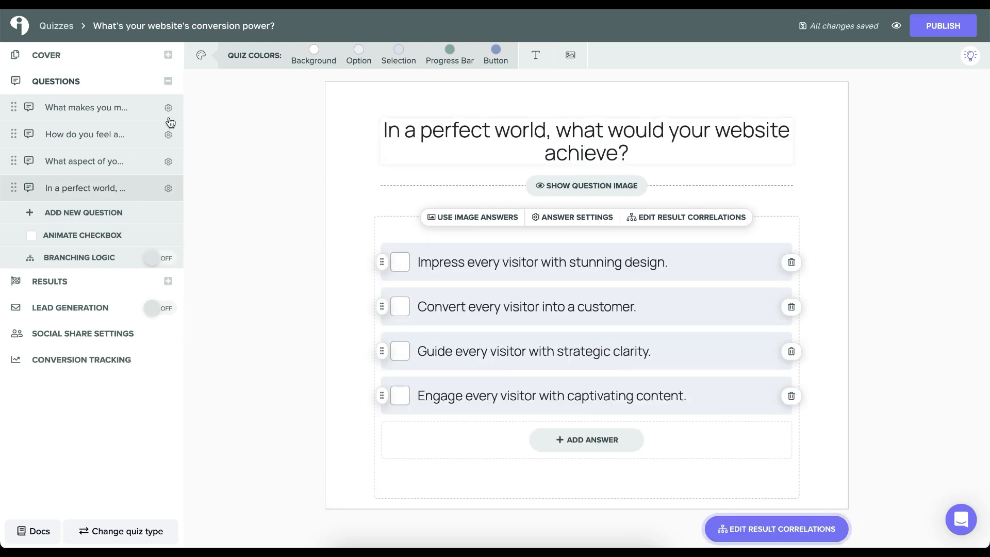
Open the quiz results and retitle the first result "Your website has the potential to be a Conversion Master"
{"action": "left_click", "coordinate": [84, 291]}
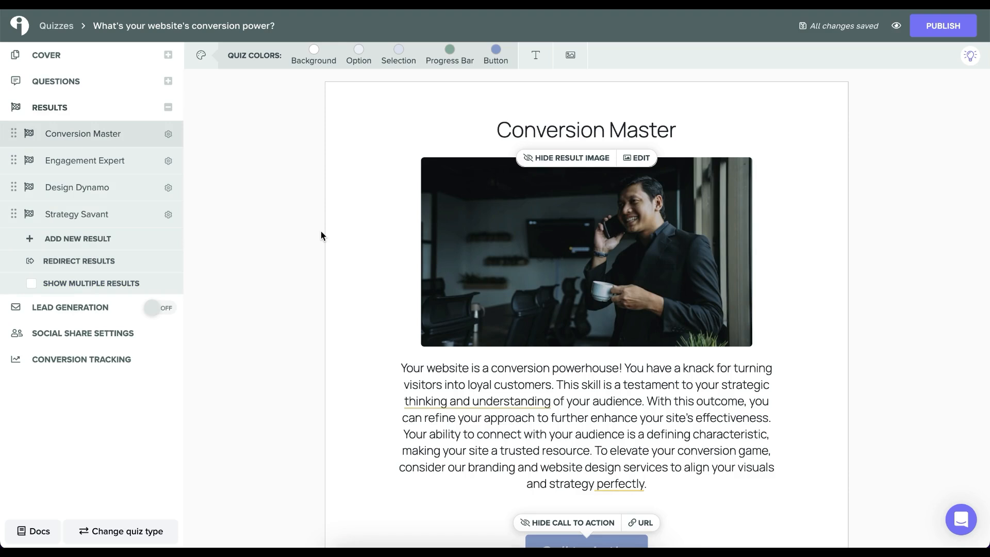
{"action": "left_click", "coordinate": [667, 132]}
{"action": "left_click", "coordinate": [497, 129]}
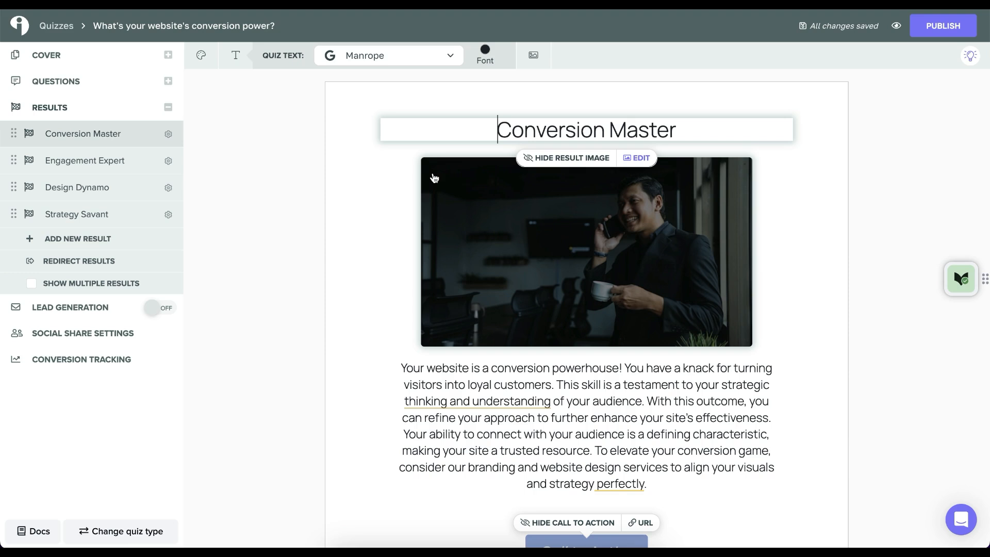
{"action": "type", "text": "Your web"}
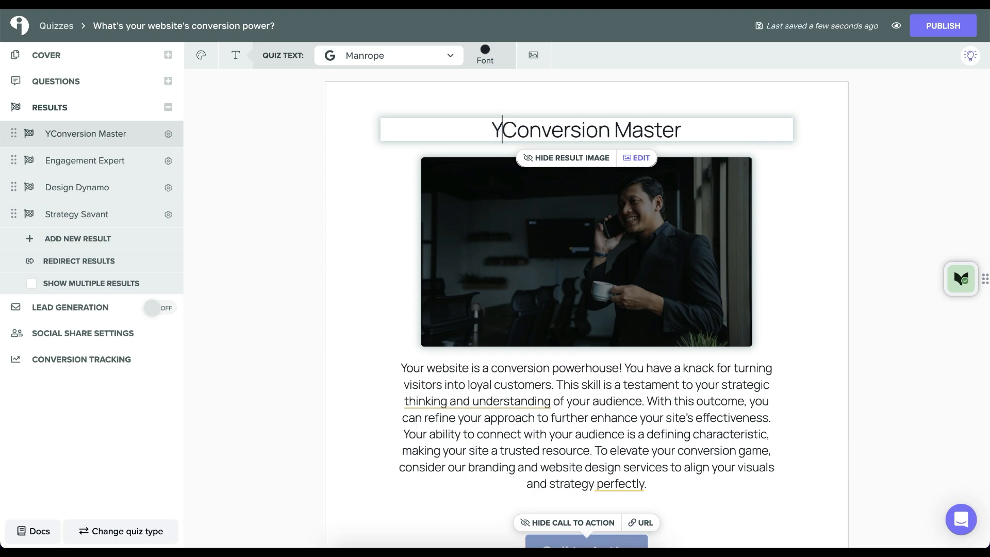
{"action": "type", "text": "site has the p"}
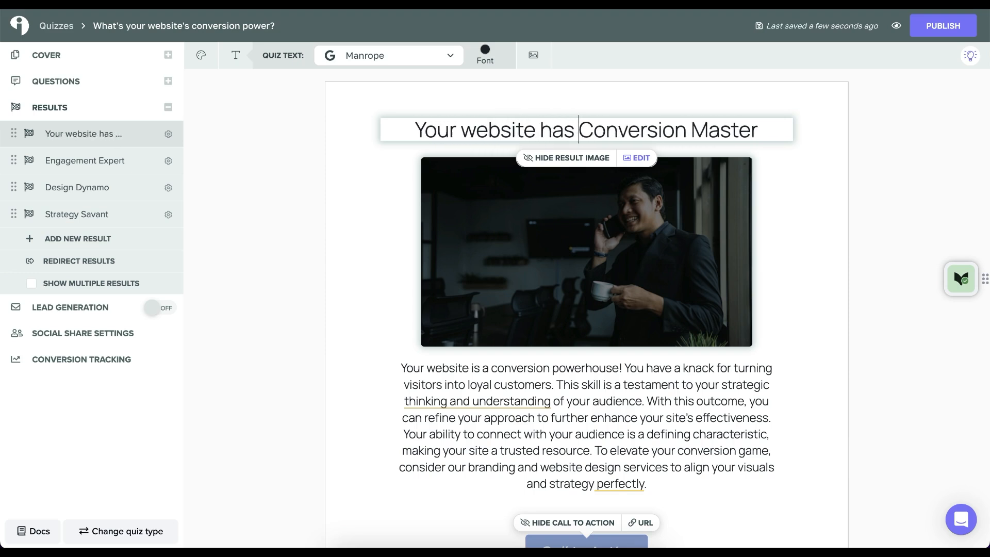
{"action": "type", "text": "otential to be a"}
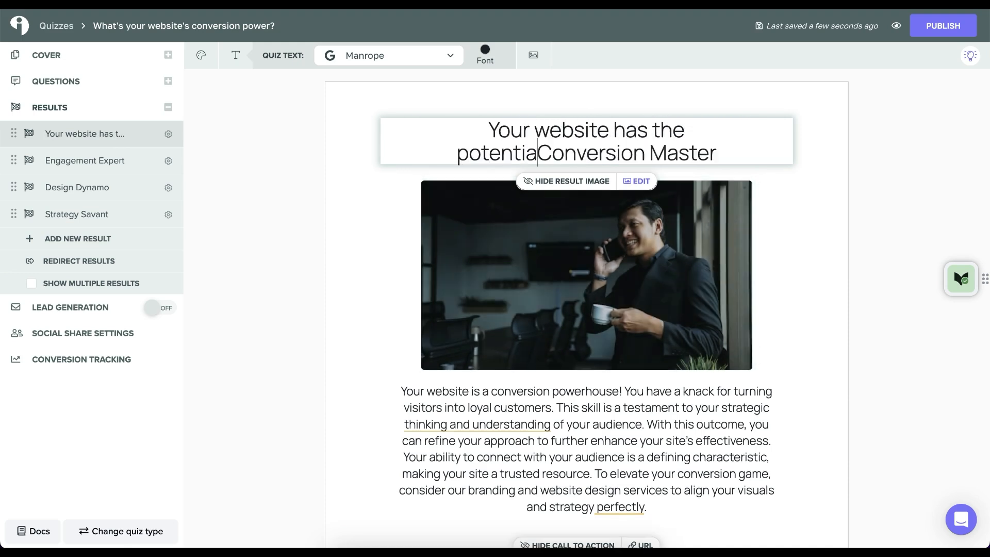
{"action": "left_click", "coordinate": [358, 289]}
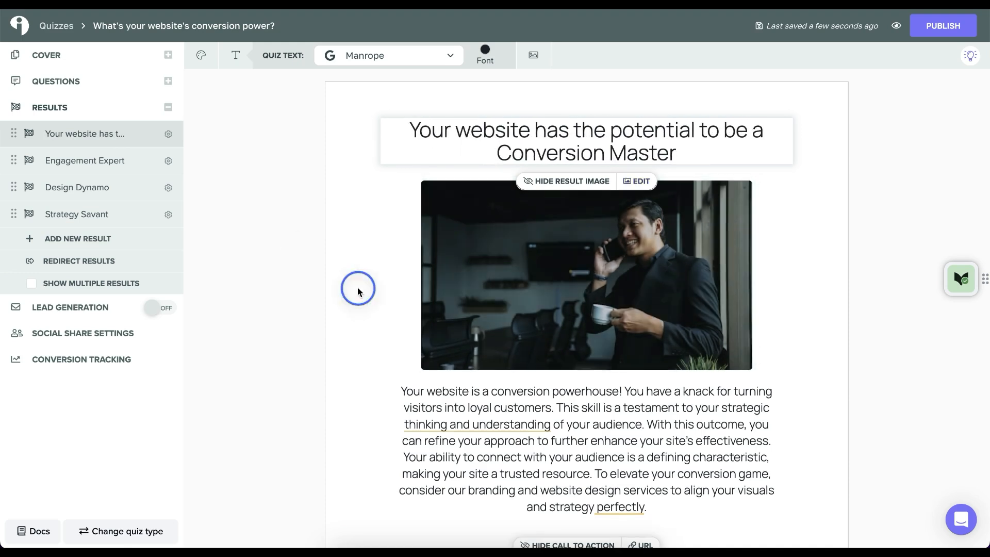
Review the first result's description text, call to action and image
{"action": "scroll", "coordinate": [614, 272], "scroll_direction": "down", "scroll_amount": 4}
{"action": "left_click", "coordinate": [614, 272]}
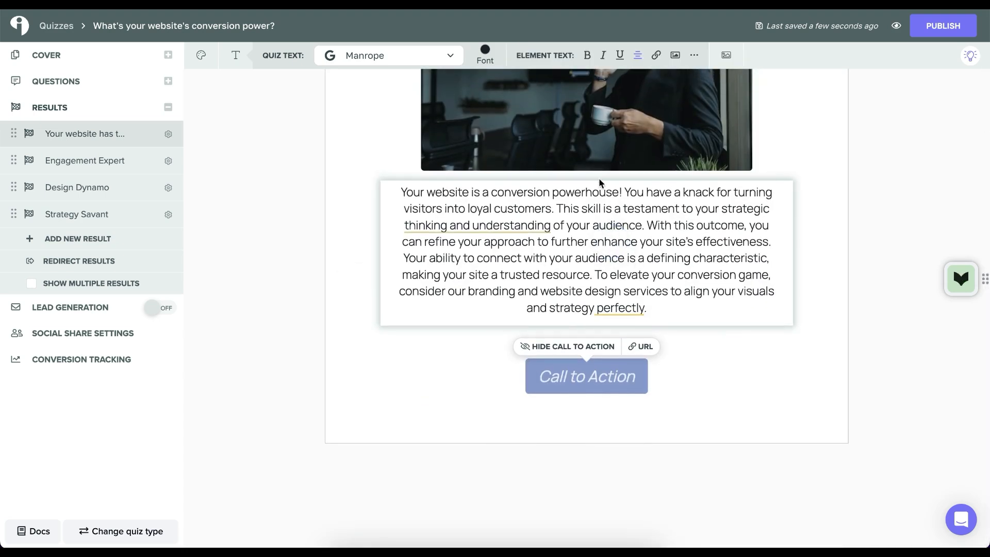
{"action": "mouse_move", "coordinate": [626, 311]}
{"action": "scroll", "coordinate": [665, 237], "scroll_direction": "up", "scroll_amount": 2}
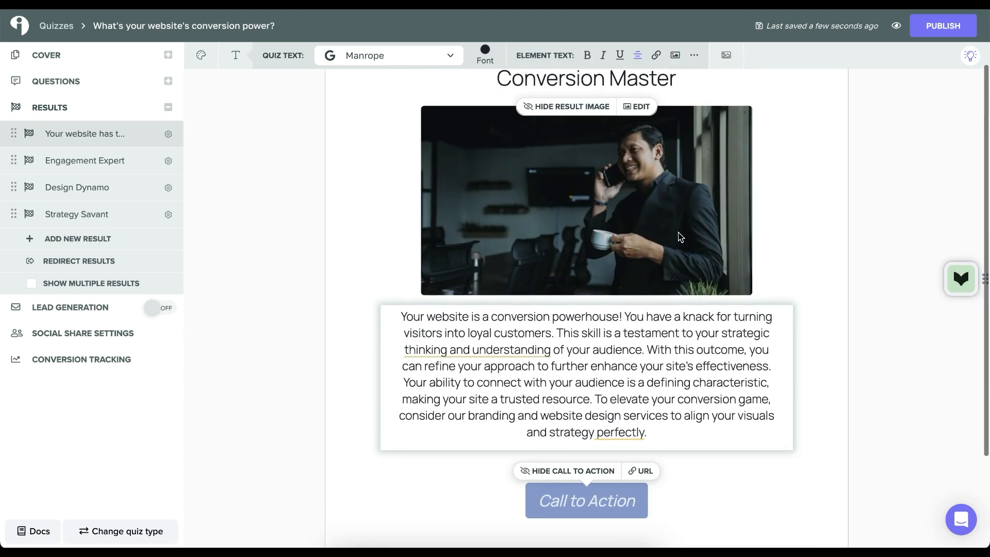
Replace the first result's image by uploading Agency - Atelier21 Co 08.jpg from the Agency folder in Collections
{"action": "left_click", "coordinate": [624, 228]}
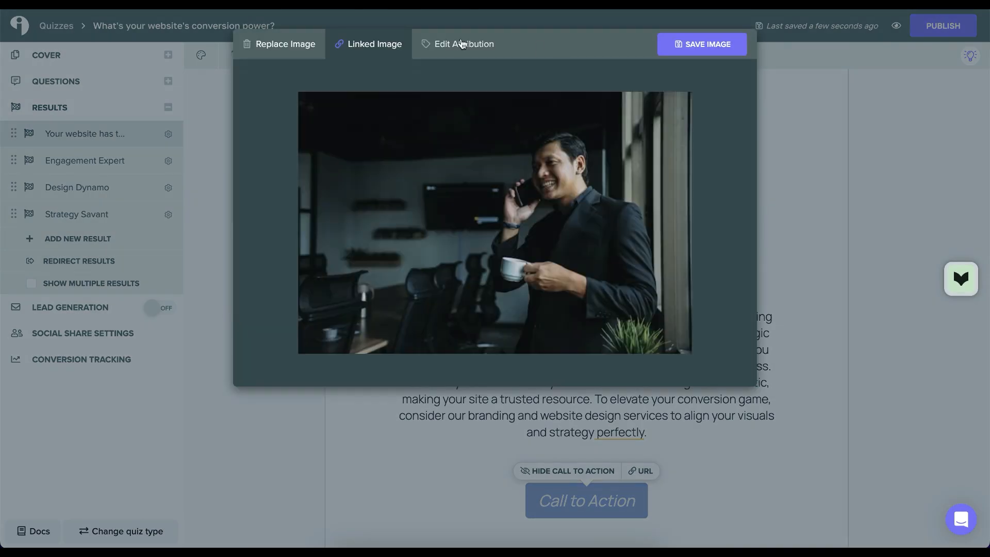
{"action": "left_click", "coordinate": [289, 51]}
{"action": "left_click", "coordinate": [316, 43]}
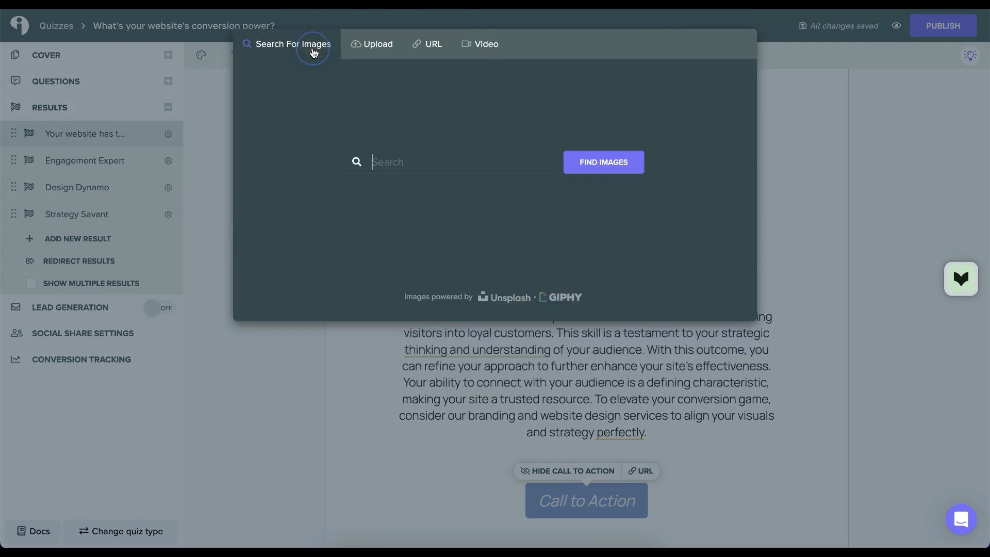
{"action": "left_click", "coordinate": [402, 50]}
{"action": "left_click", "coordinate": [439, 143]}
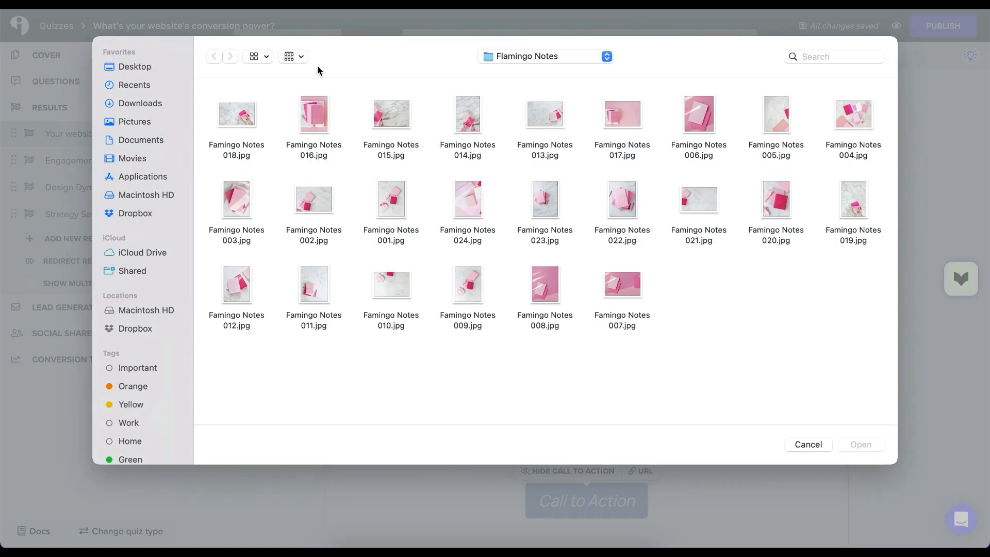
{"action": "left_click", "coordinate": [527, 56]}
{"action": "left_click", "coordinate": [529, 70]}
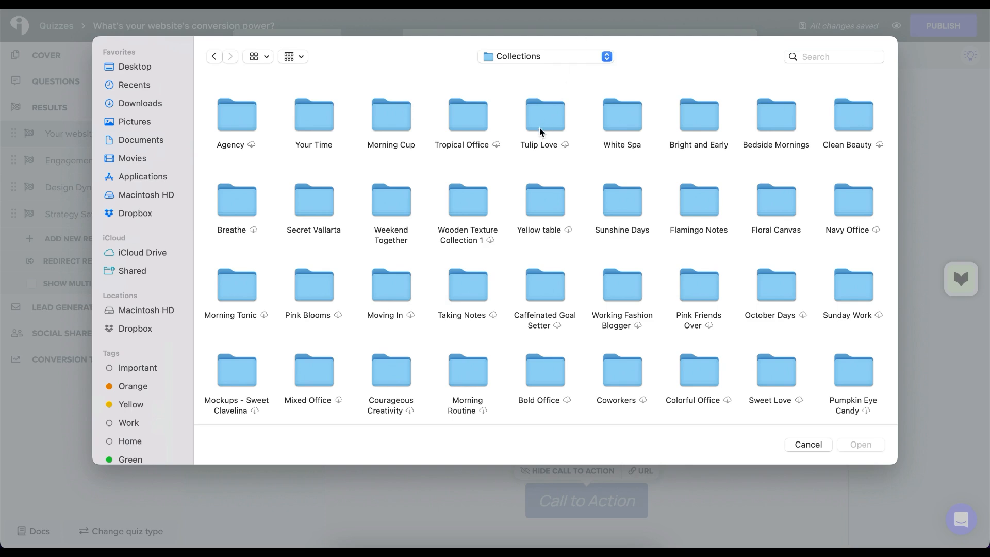
{"action": "double_click", "coordinate": [242, 122]}
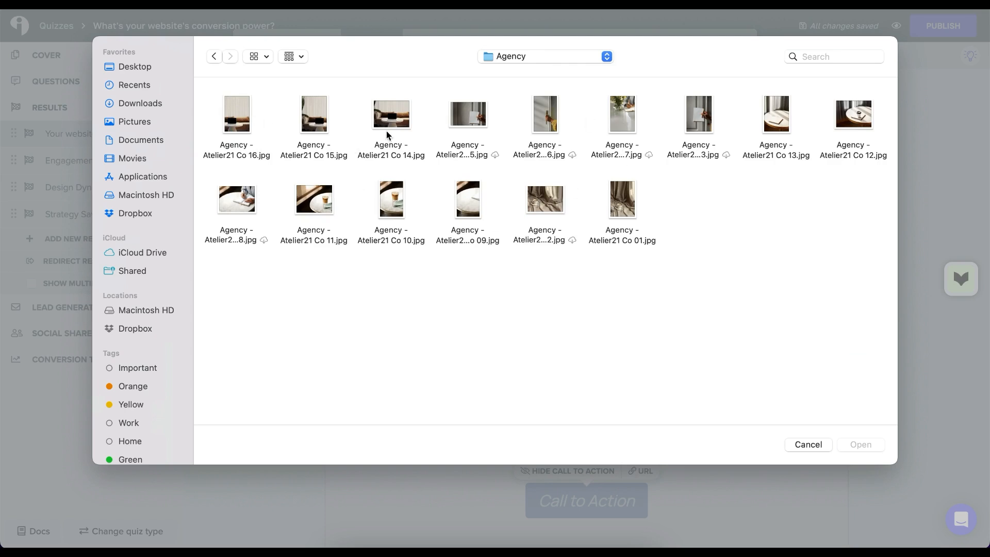
{"action": "double_click", "coordinate": [239, 200]}
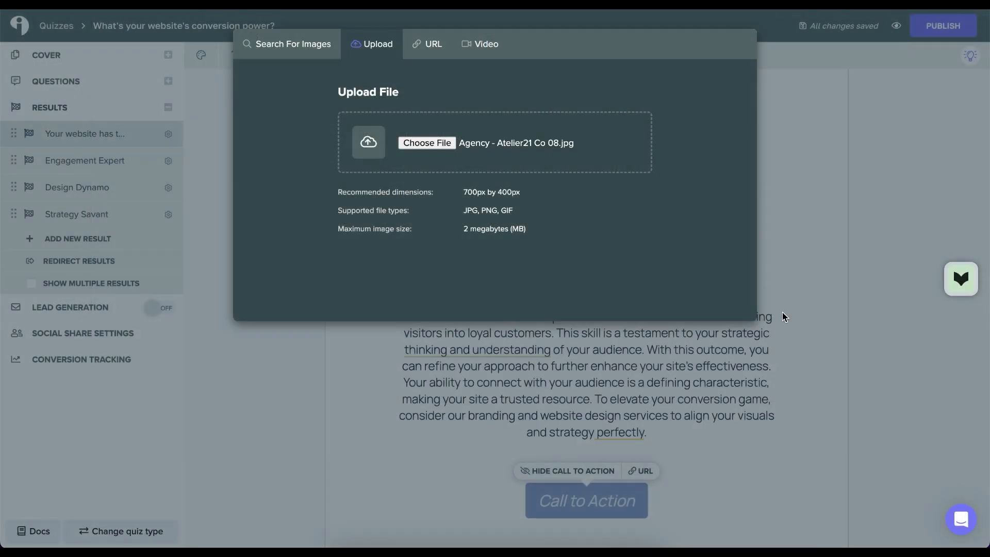
Shift the crop area slightly on the uploaded notebook photo, crop it and save it as the result image
{"action": "left_click", "coordinate": [621, 172]}
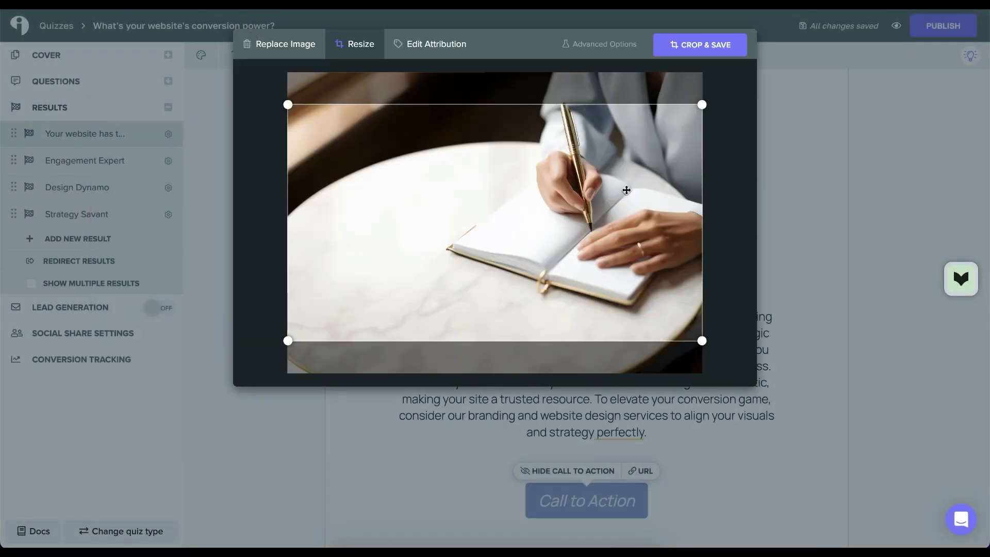
{"action": "left_click_drag", "start_coordinate": [624, 189], "coordinate": [627, 177]}
{"action": "left_click", "coordinate": [693, 51]}
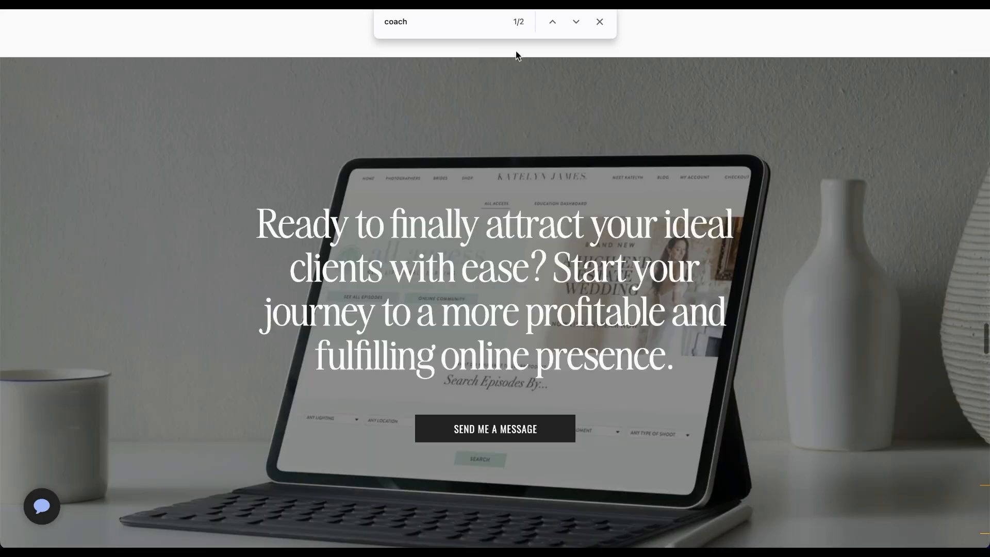
{"action": "left_click", "coordinate": [601, 24]}
{"action": "scroll", "coordinate": [450, 124], "scroll_direction": "up", "scroll_amount": 20}
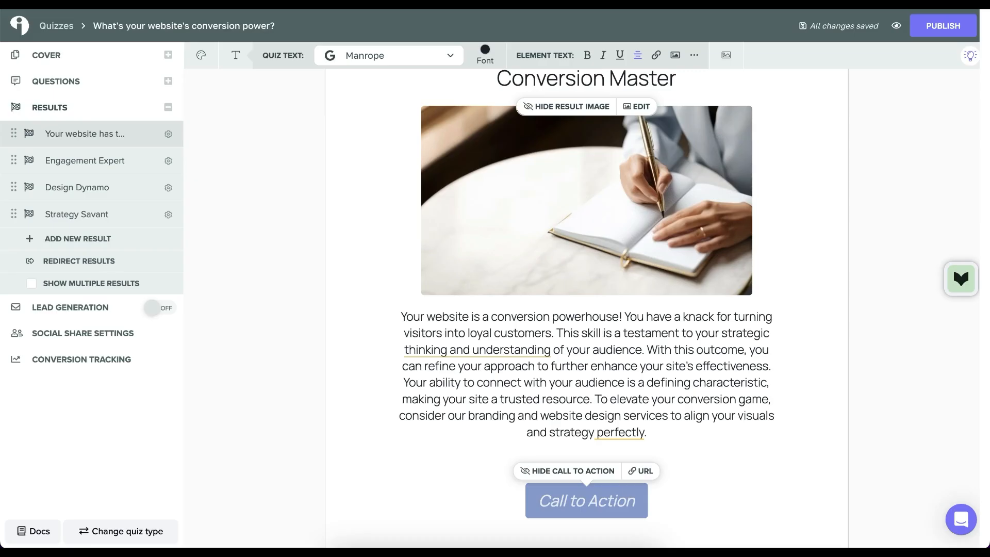
{"action": "left_click", "coordinate": [651, 472]}
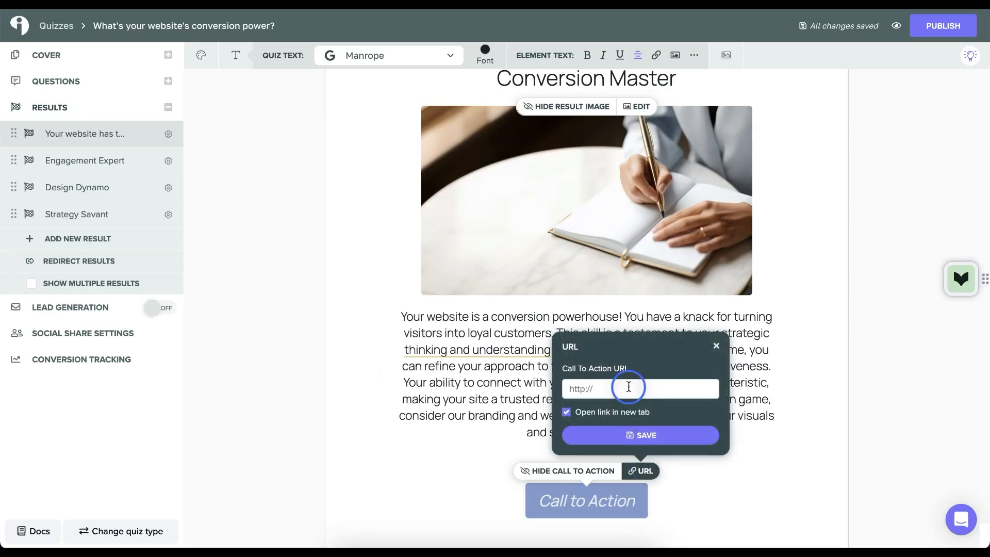
{"action": "type", "text": "https://penguindesigning.com/"}
{"action": "left_click", "coordinate": [586, 421]}
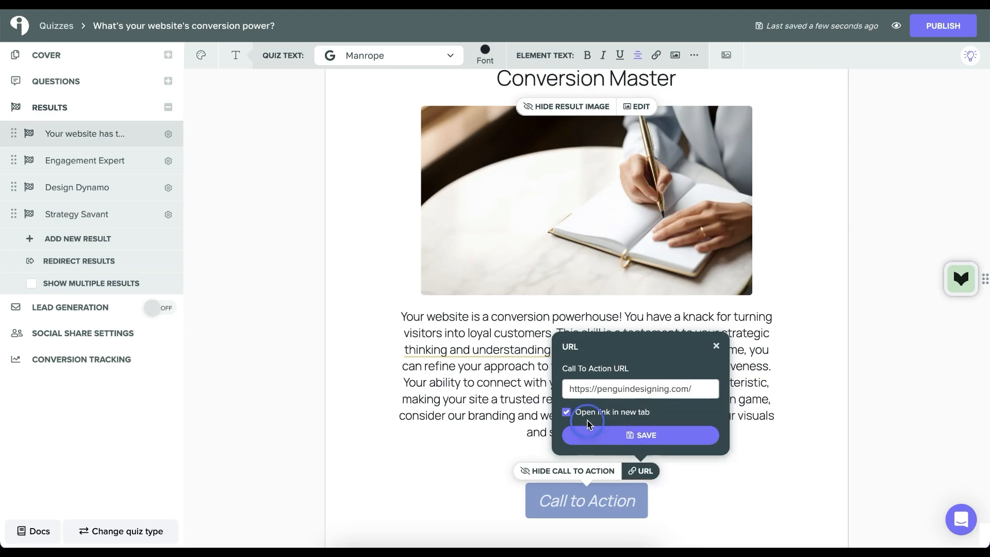
{"action": "left_click", "coordinate": [625, 432]}
{"action": "mouse_move", "coordinate": [625, 432]}
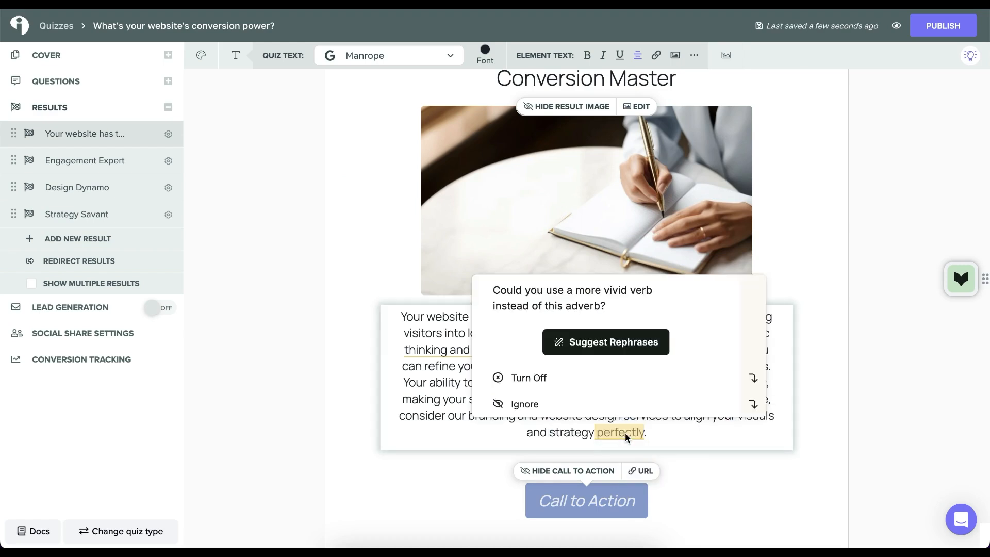
{"action": "left_click", "coordinate": [740, 506]}
Label the first result's call to action "LEARN MORE ABOUT OUR SERVICES"
{"action": "left_click", "coordinate": [590, 500]}
{"action": "type", "text": "LEARN MORE"}
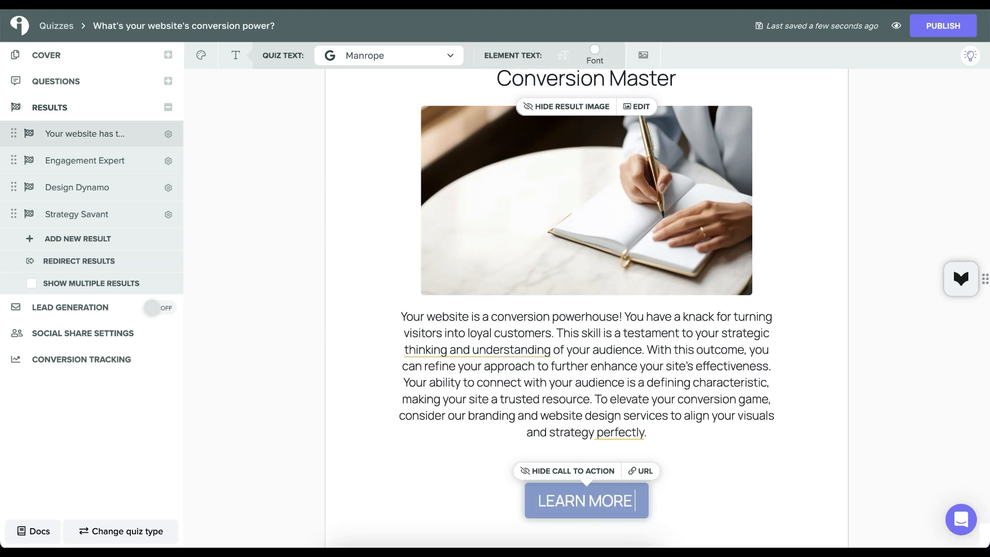
{"action": "type", "text": " ABOUT OUR SERVICES"}
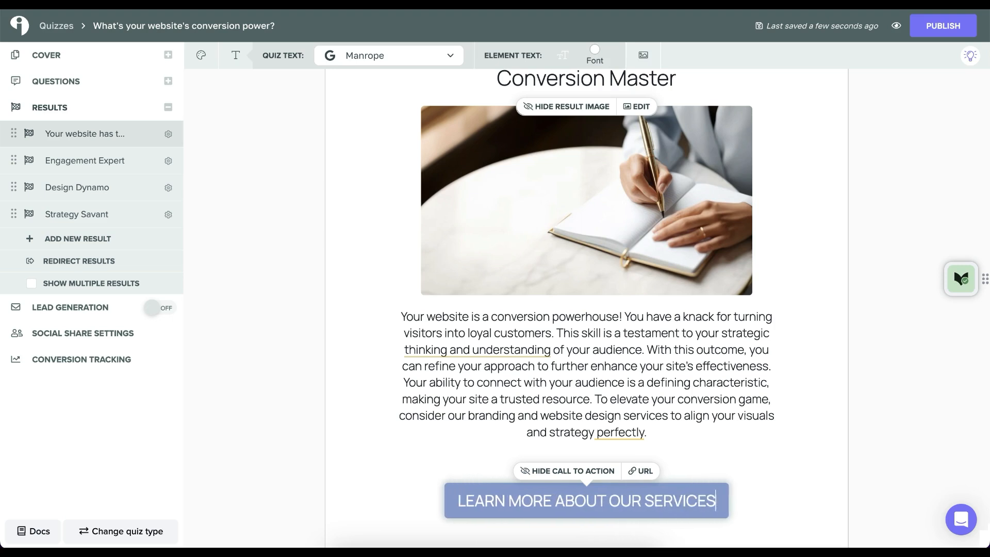
Examine the first result's description text and layout, and open the Engagement Expert result for comparison
{"action": "left_click", "coordinate": [622, 438]}
{"action": "left_click", "coordinate": [711, 414]}
{"action": "left_click_drag", "start_coordinate": [719, 432], "coordinate": [717, 296]}
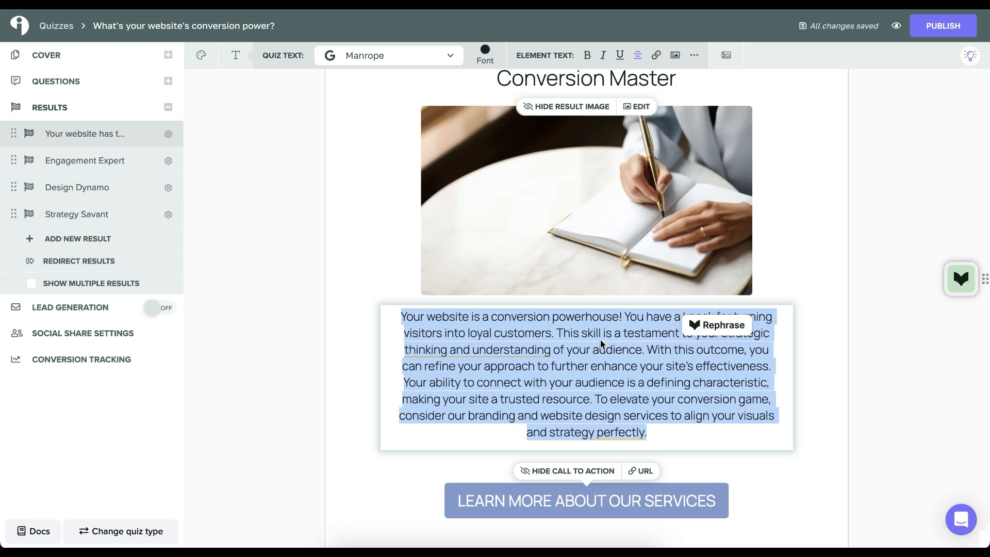
{"action": "scroll", "coordinate": [601, 340], "scroll_direction": "up", "scroll_amount": 2}
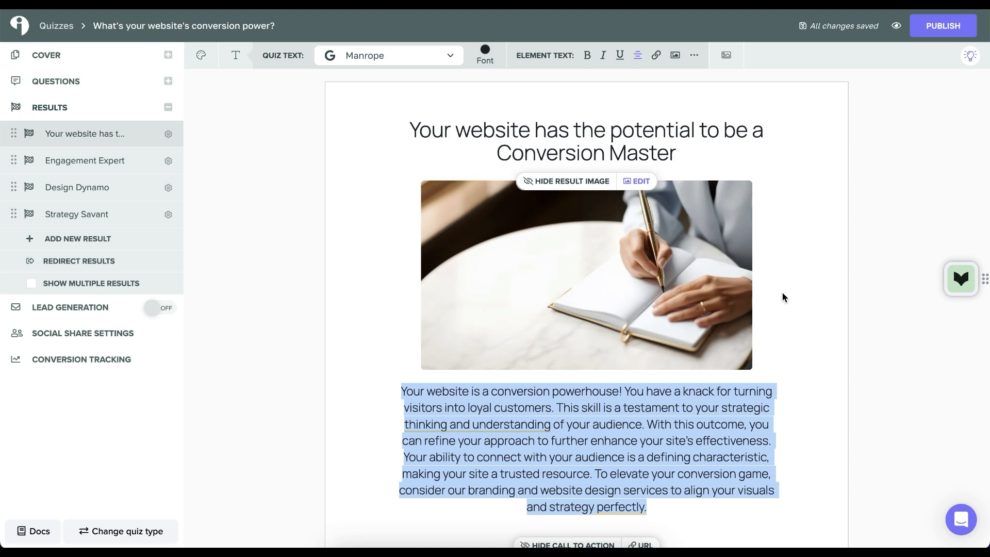
{"action": "left_click", "coordinate": [110, 161]}
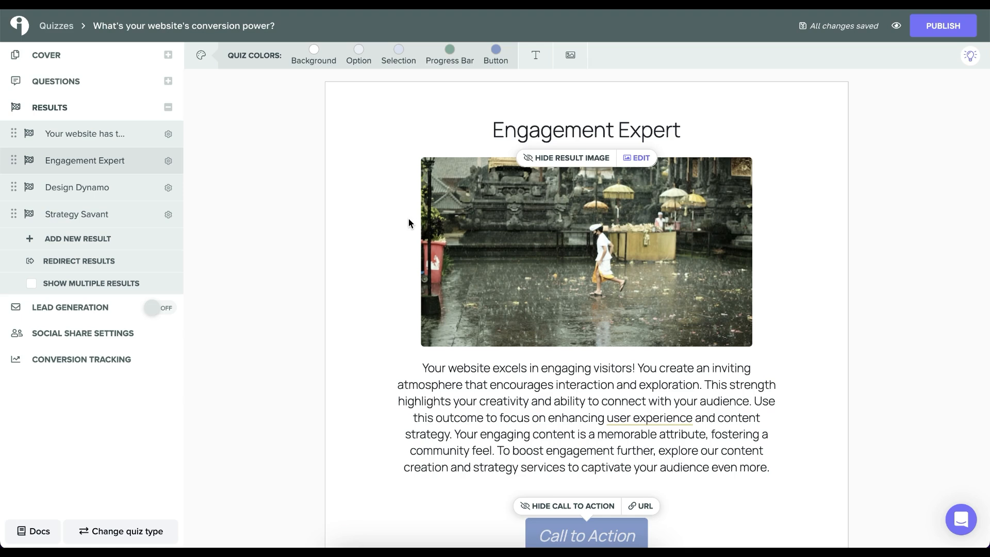
Review the first question's answer-to-result correlations and close them without changes
{"action": "left_click", "coordinate": [98, 83]}
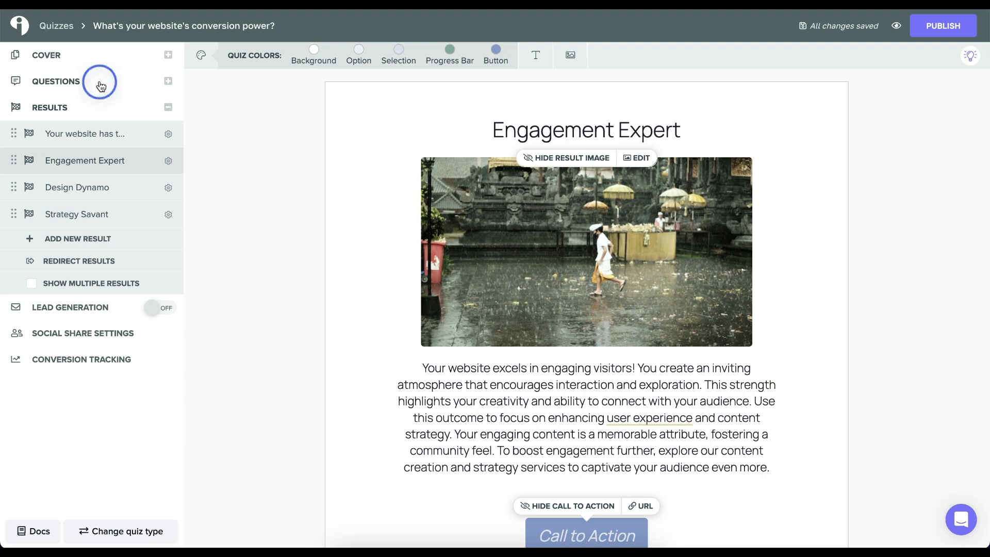
{"action": "left_click", "coordinate": [685, 219]}
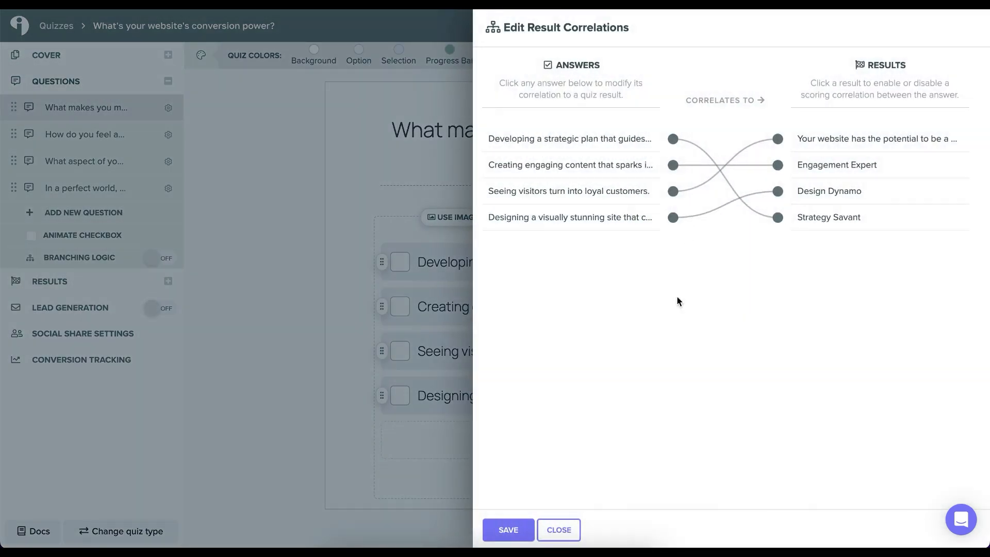
{"action": "left_click", "coordinate": [569, 526]}
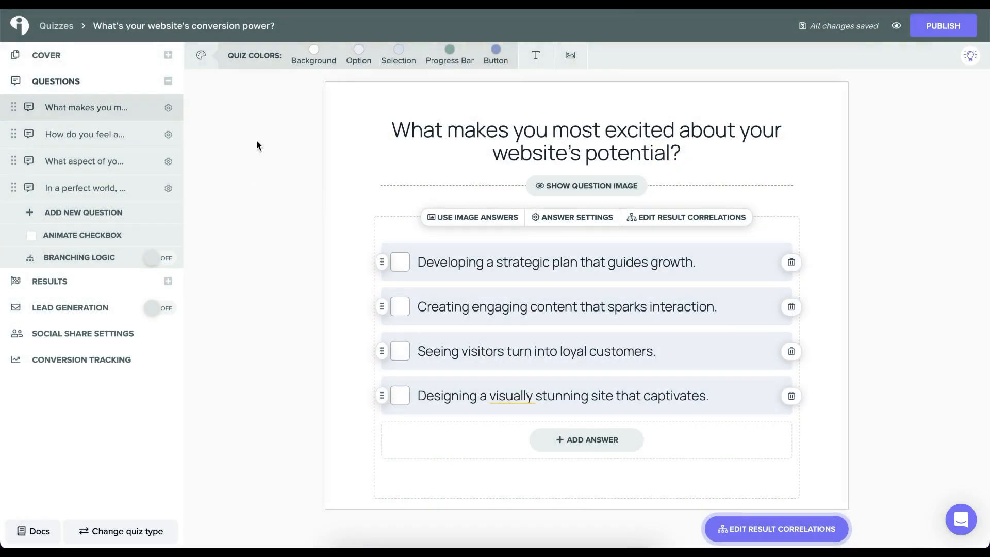
Turn on lead generation for the quiz and add First Name to the opt-in form's contact fields
{"action": "left_click", "coordinate": [161, 310]}
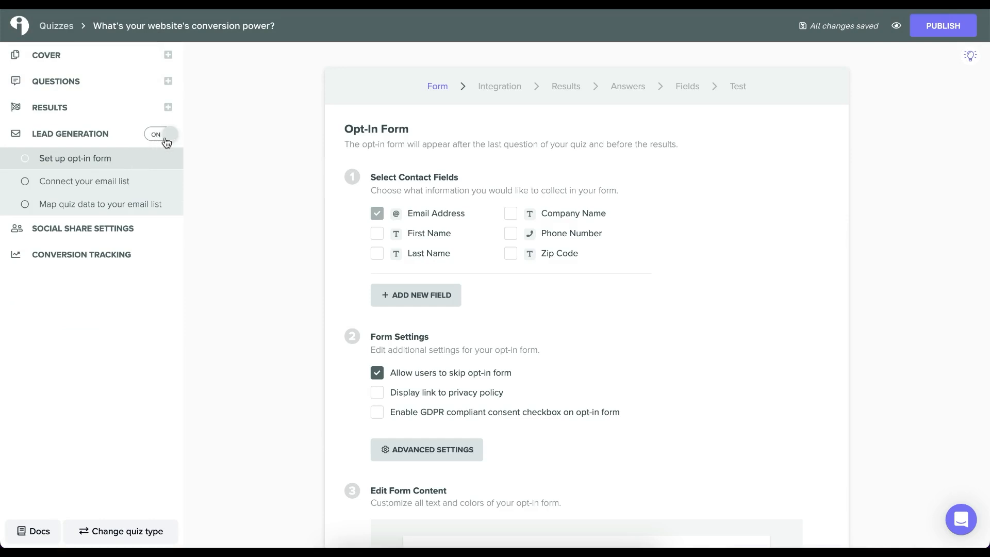
{"action": "scroll", "coordinate": [487, 184], "scroll_direction": "down", "scroll_amount": 1}
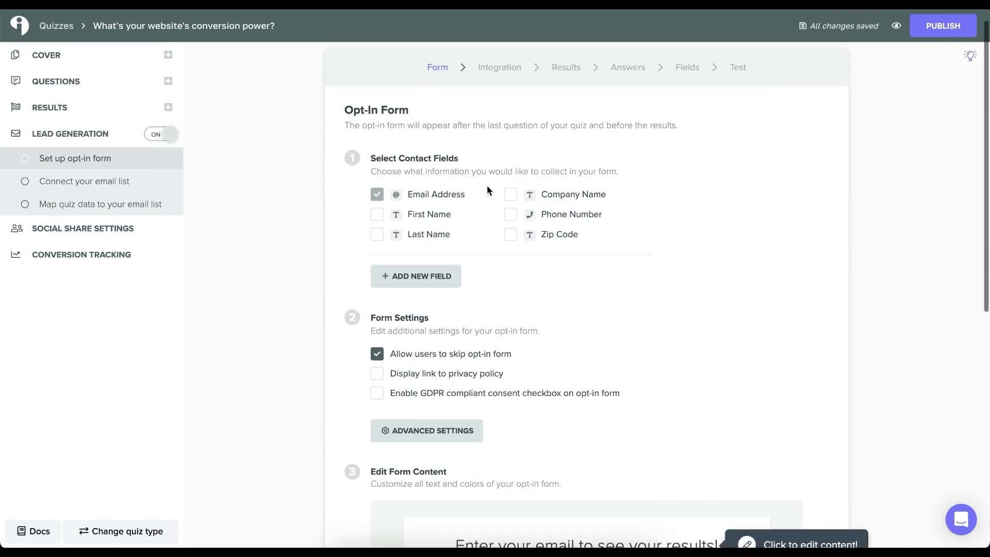
{"action": "left_click", "coordinate": [378, 216]}
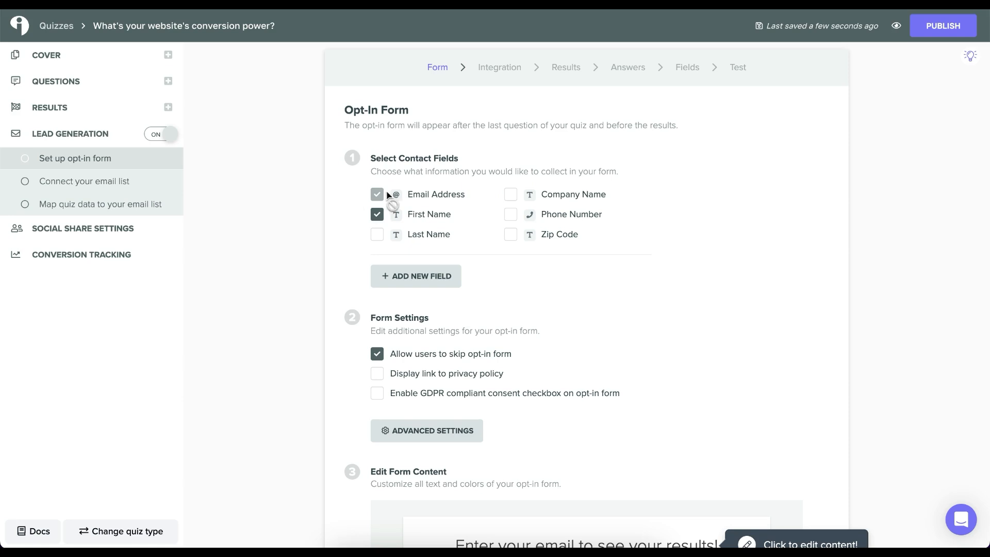
Turn off the option allowing users to skip the opt-in form and turn it back on
{"action": "scroll", "coordinate": [346, 194], "scroll_direction": "down", "scroll_amount": 2}
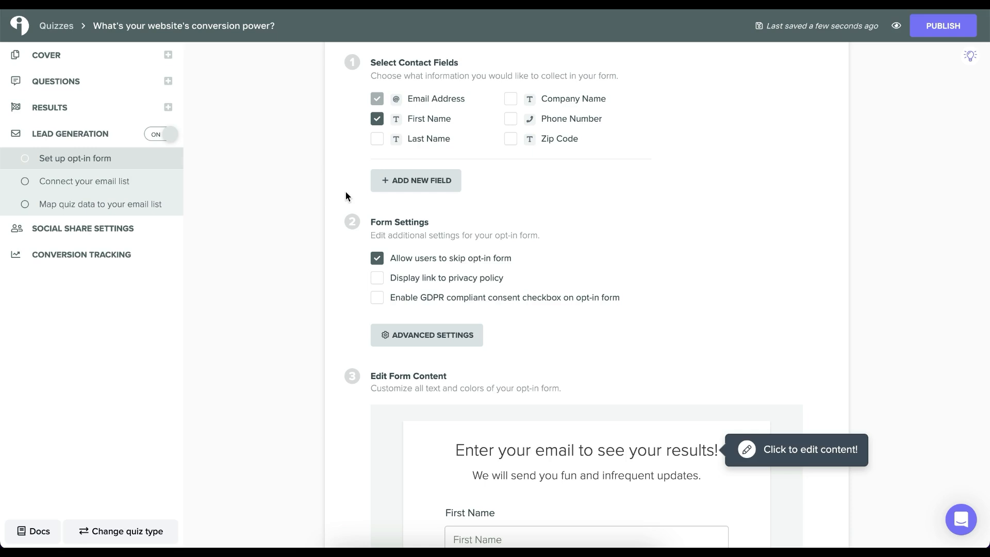
{"action": "scroll", "coordinate": [346, 222], "scroll_direction": "down", "scroll_amount": 1}
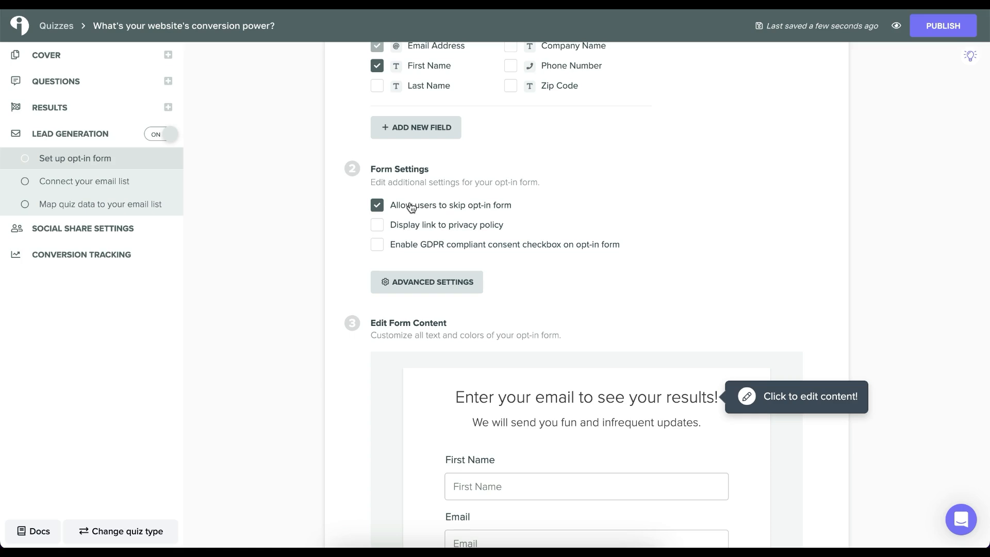
{"action": "left_click", "coordinate": [377, 206]}
{"action": "left_click", "coordinate": [377, 206]}
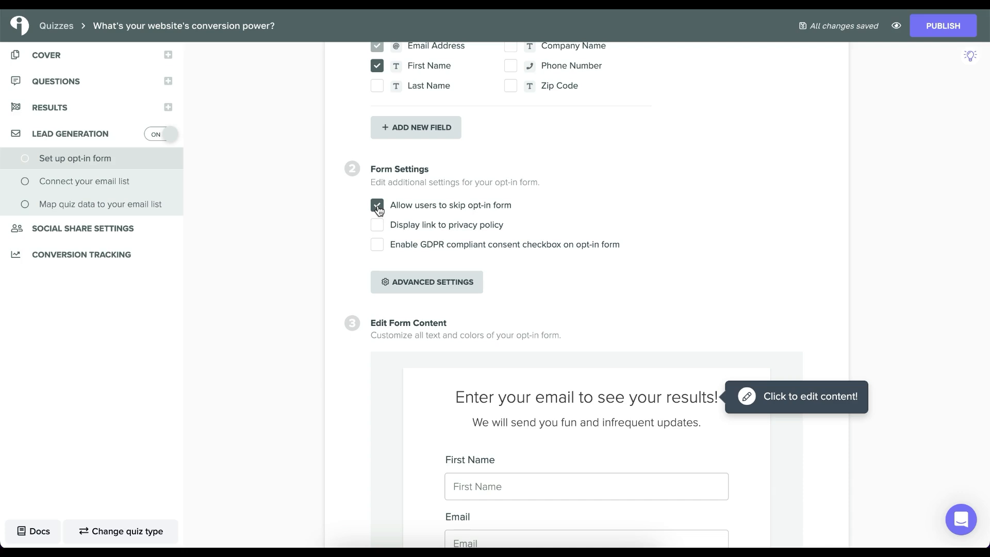
Look over the opt-in form's contact fields, form settings and content preview
{"action": "scroll", "coordinate": [378, 205], "scroll_direction": "down", "scroll_amount": 2}
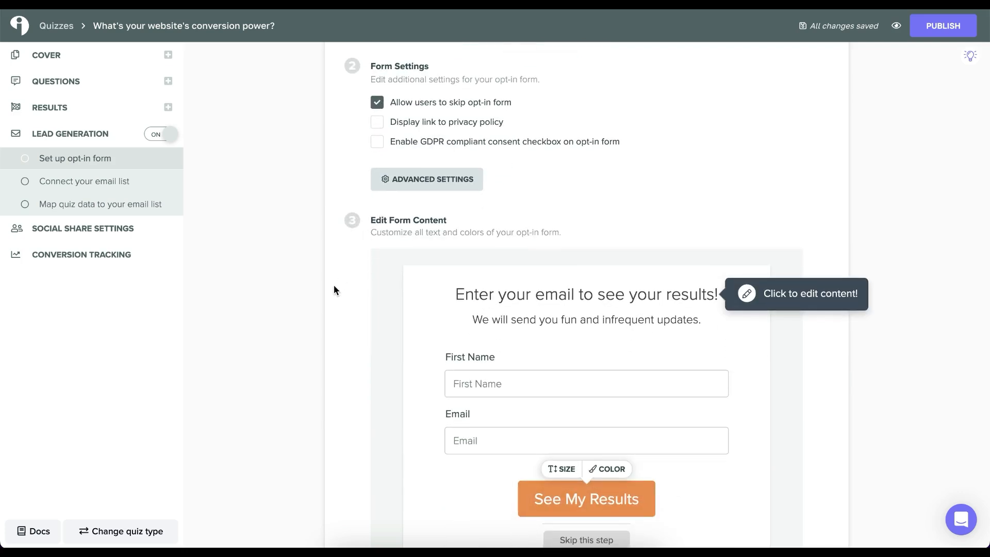
{"action": "scroll", "coordinate": [334, 289], "scroll_direction": "down", "scroll_amount": 2}
{"action": "scroll", "coordinate": [502, 258], "scroll_direction": "down", "scroll_amount": 1}
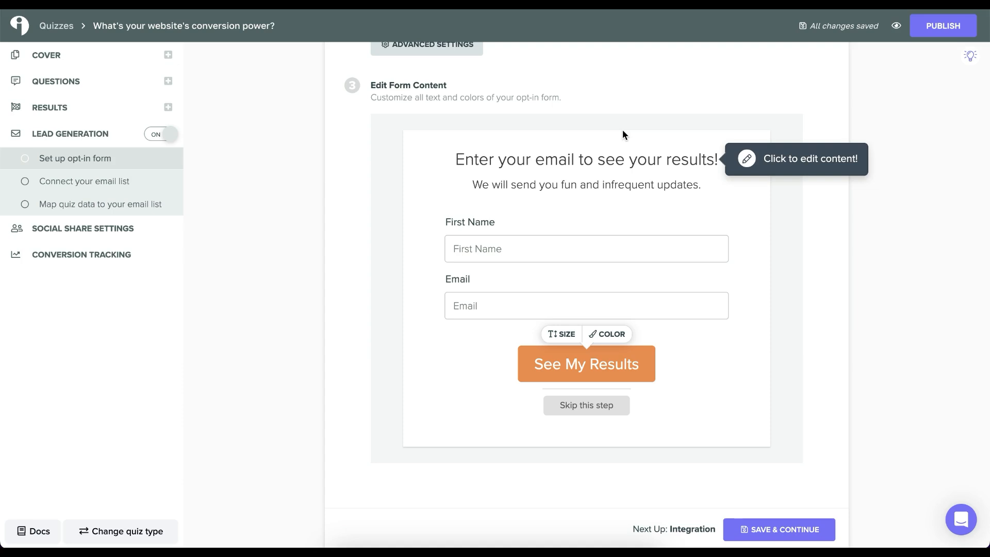
{"action": "scroll", "coordinate": [614, 129], "scroll_direction": "up", "scroll_amount": 8}
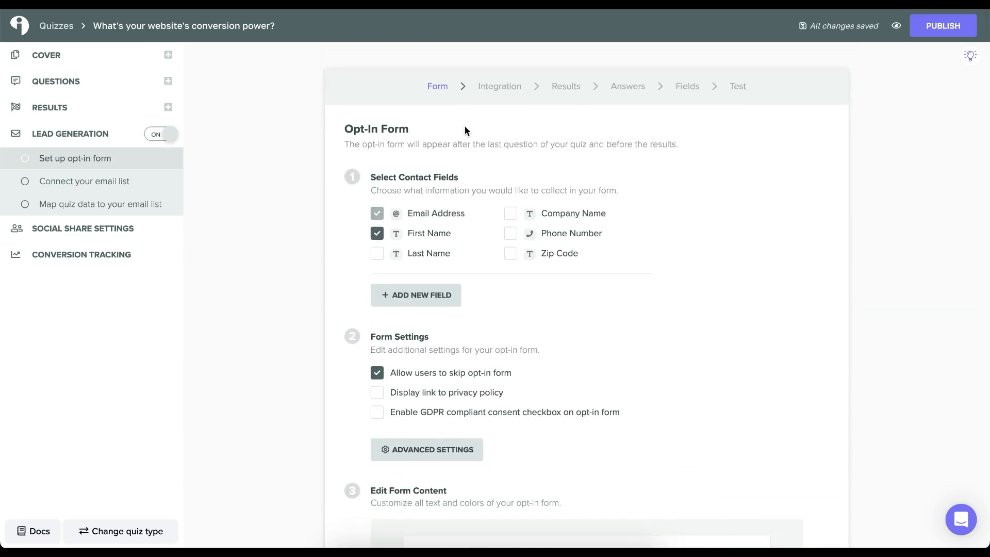
{"action": "scroll", "coordinate": [466, 130], "scroll_direction": "down", "scroll_amount": 3}
{"action": "scroll", "coordinate": [465, 130], "scroll_direction": "down", "scroll_amount": 3}
{"action": "scroll", "coordinate": [466, 130], "scroll_direction": "down", "scroll_amount": 1}
Change the opt-in form's "See My Results" button color to black and save it
{"action": "left_click", "coordinate": [597, 175]}
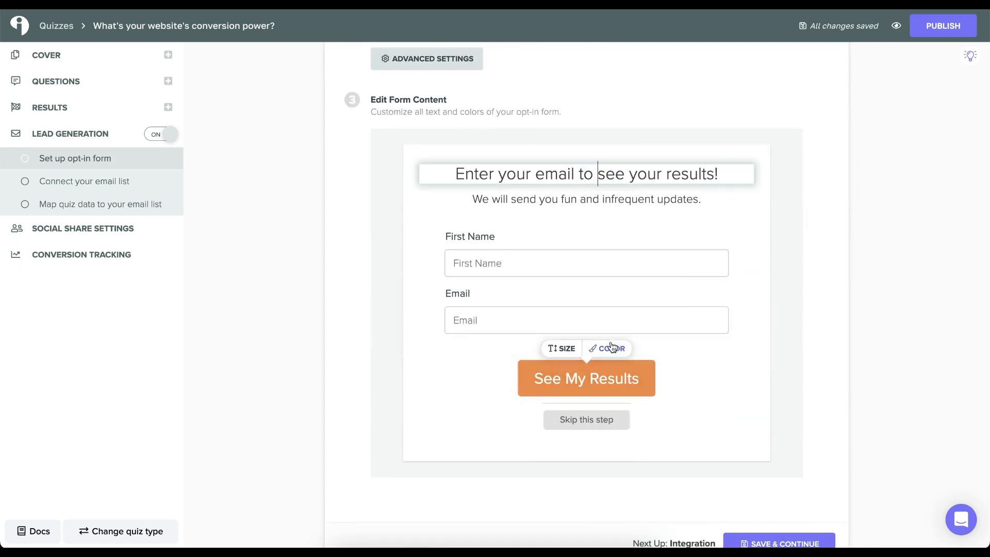
{"action": "left_click", "coordinate": [612, 347]}
{"action": "left_click", "coordinate": [676, 258]}
{"action": "left_click", "coordinate": [627, 233]}
{"action": "left_click_drag", "start_coordinate": [627, 234], "coordinate": [597, 252]}
{"action": "left_click", "coordinate": [742, 386]}
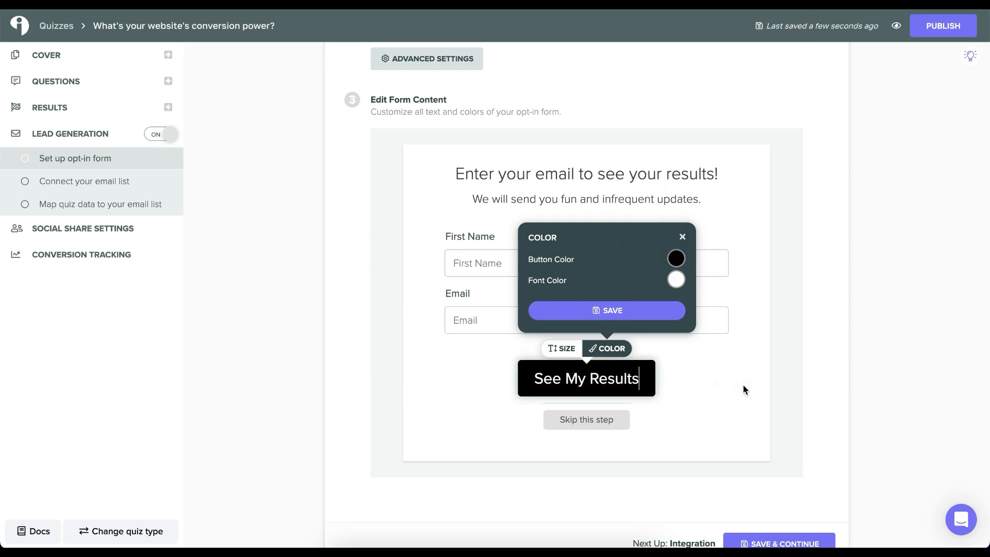
{"action": "left_click", "coordinate": [659, 317]}
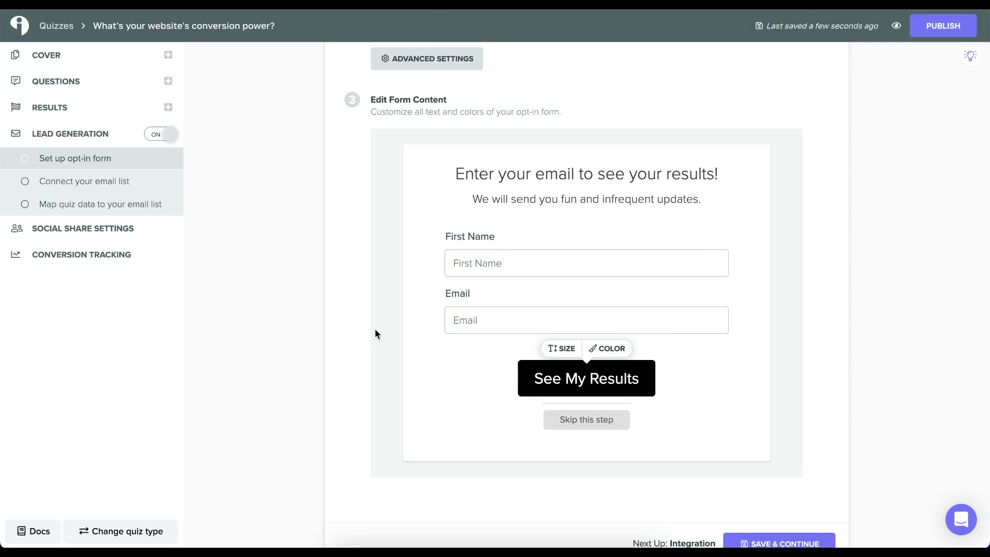
Check that the opt-in form's heading and its First Name and Email labels can be edited
{"action": "scroll", "coordinate": [375, 330], "scroll_direction": "down", "scroll_amount": 1}
{"action": "left_click", "coordinate": [617, 149]}
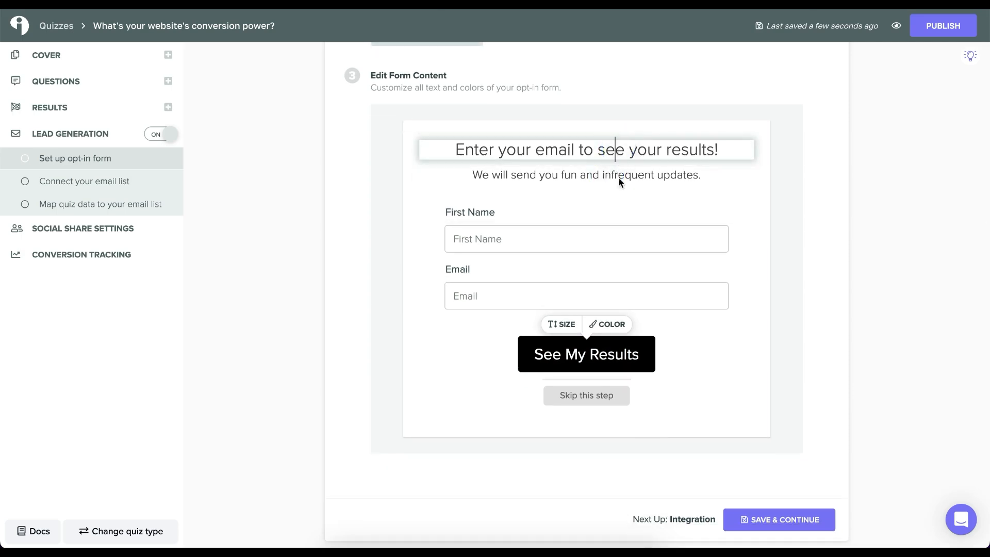
{"action": "left_click", "coordinate": [467, 218]}
{"action": "left_click", "coordinate": [460, 275]}
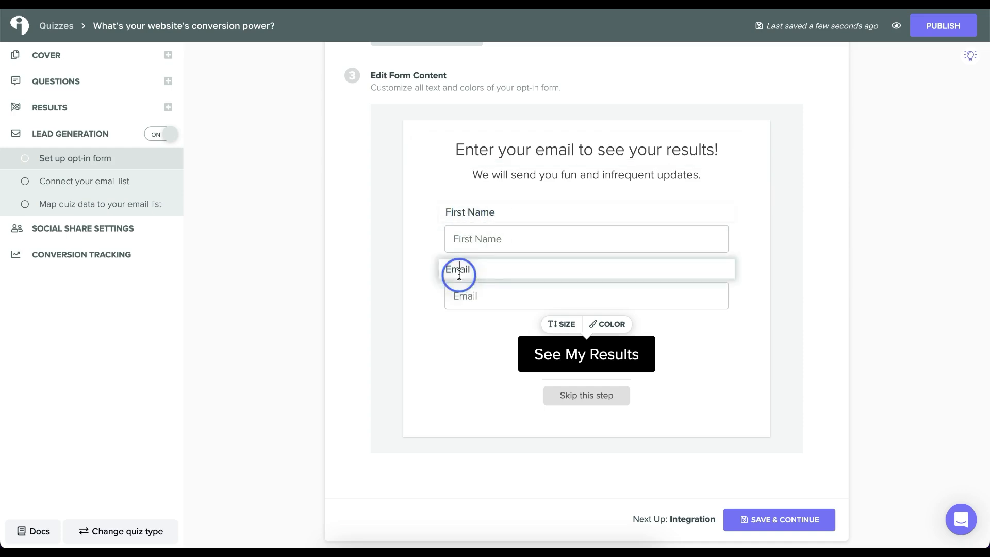
{"action": "left_click", "coordinate": [490, 210]}
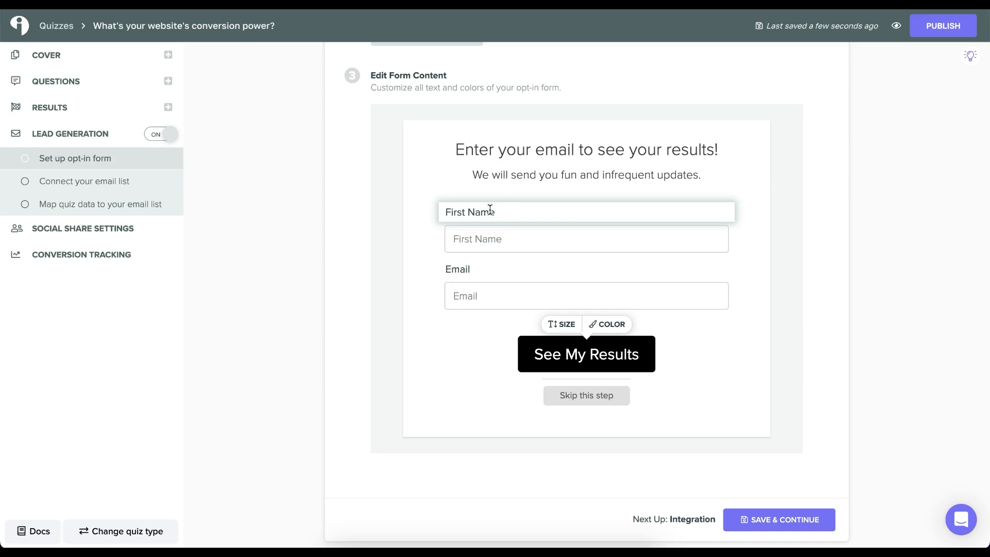
Check that the Email label is editable, then save the opt-in form and continue to the email integration setup
{"action": "left_click", "coordinate": [458, 269]}
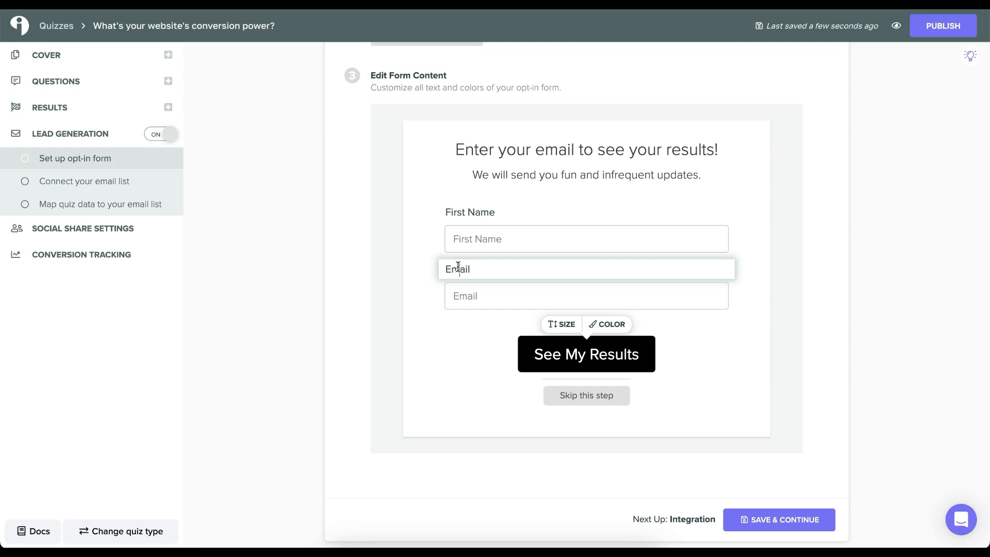
{"action": "left_click", "coordinate": [449, 342]}
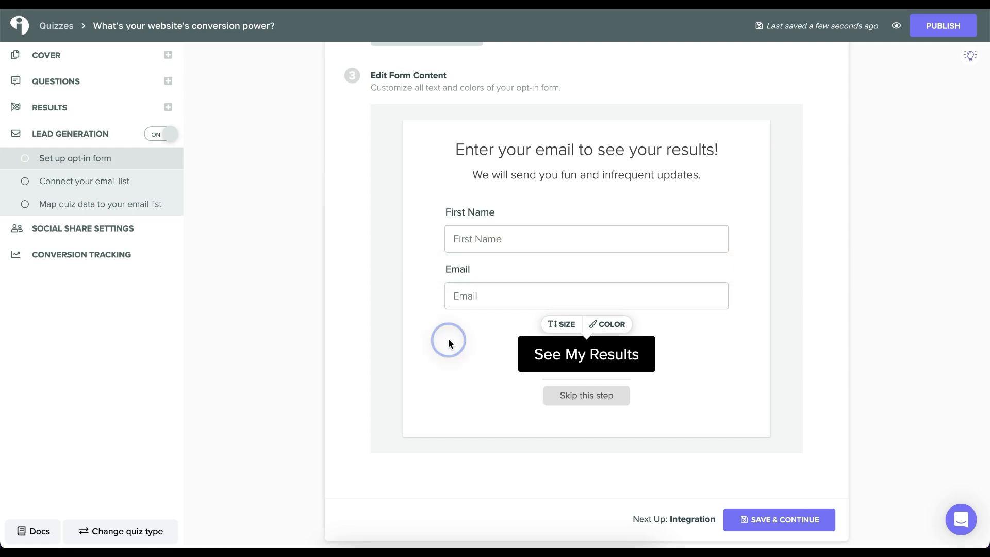
{"action": "left_click", "coordinate": [790, 522]}
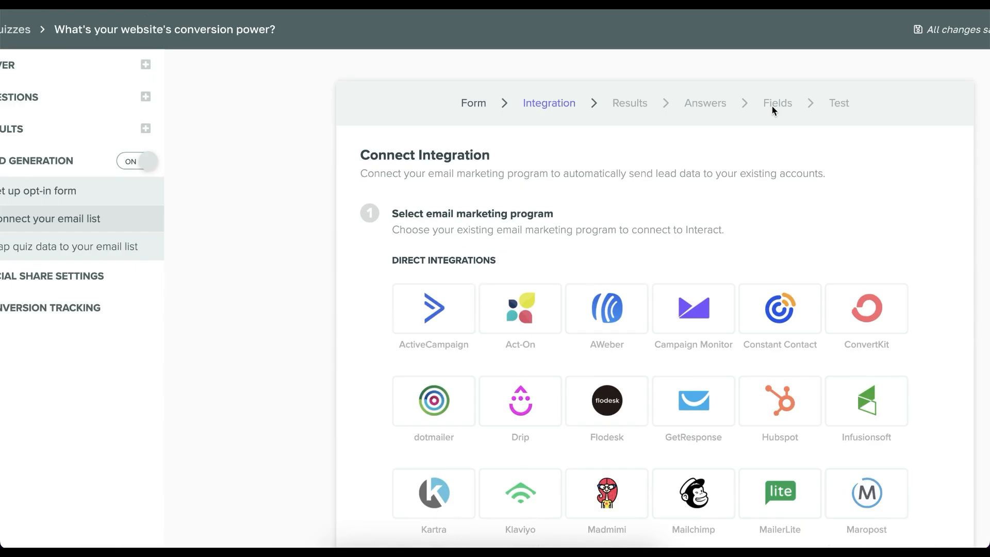
Look over the direct and Zapier email marketing integrations available for the quiz
{"action": "scroll", "coordinate": [732, 177], "scroll_direction": "down", "scroll_amount": 5}
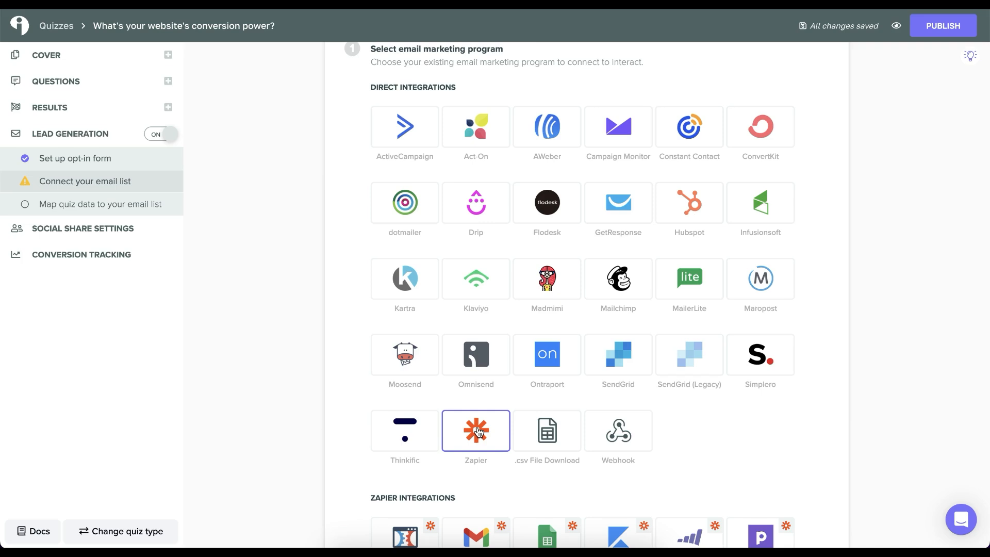
{"action": "scroll", "coordinate": [748, 429], "scroll_direction": "down", "scroll_amount": 3}
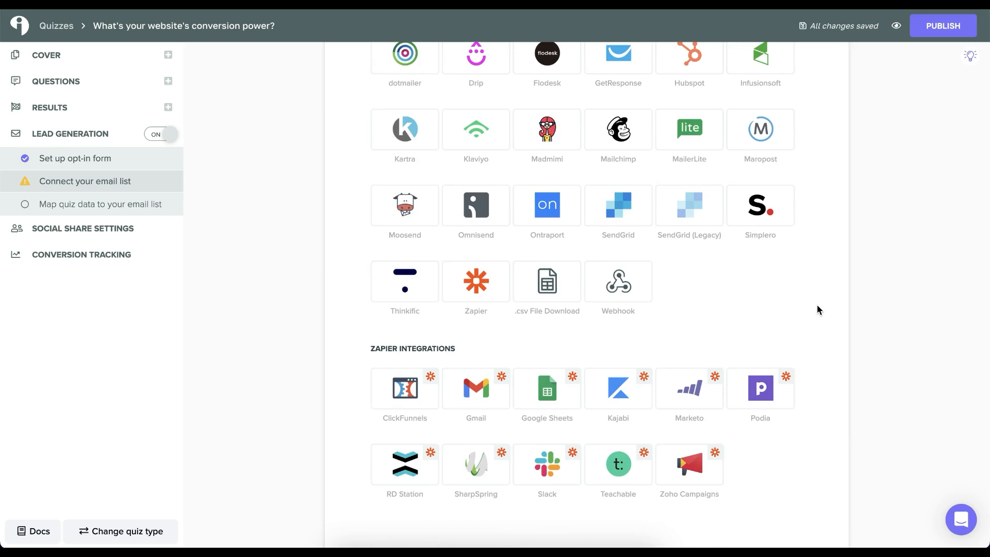
{"action": "scroll", "coordinate": [867, 300], "scroll_direction": "up", "scroll_amount": 3}
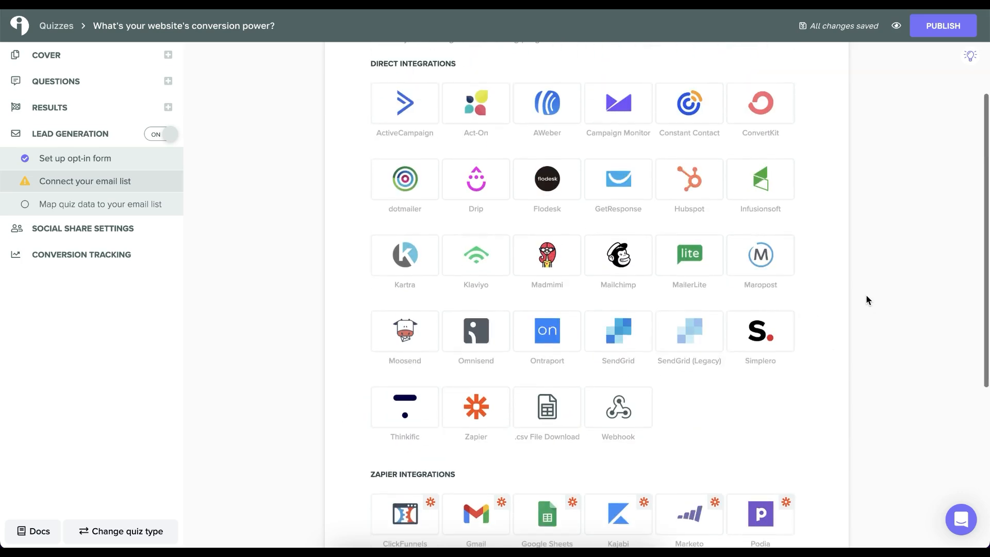
{"action": "scroll", "coordinate": [839, 189], "scroll_direction": "up", "scroll_amount": 1}
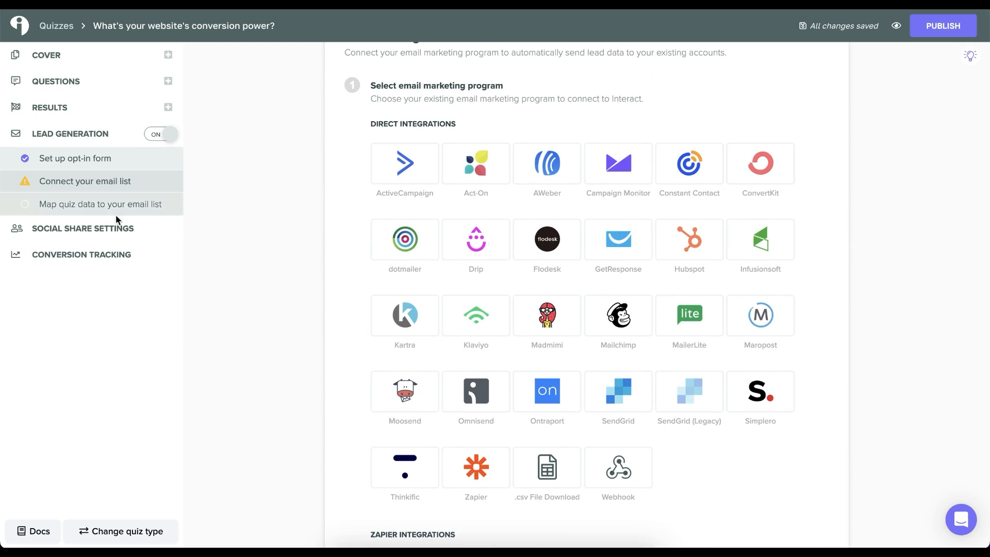
Turn off the social share buttons on the quiz results and save the social share settings
{"action": "left_click", "coordinate": [110, 228]}
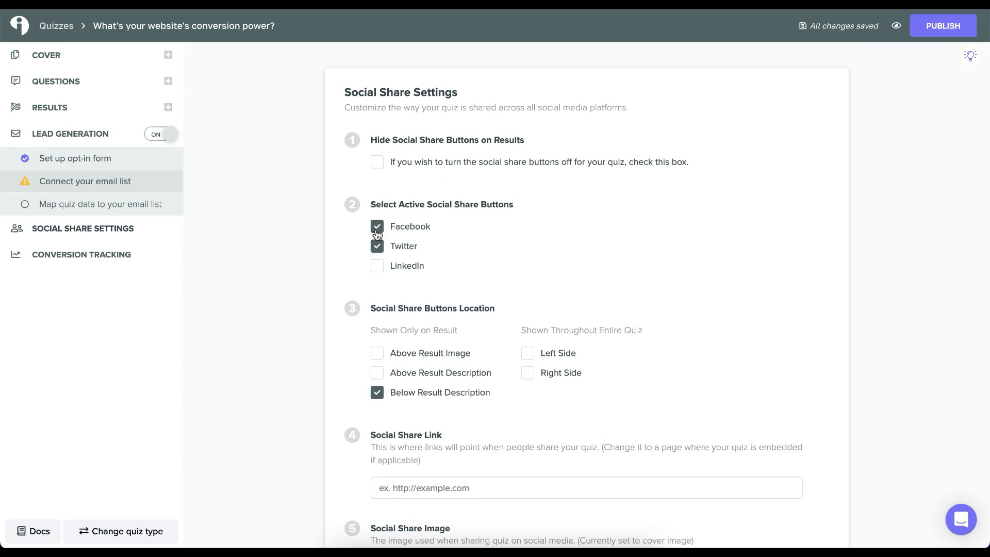
{"action": "scroll", "coordinate": [326, 256], "scroll_direction": "down", "scroll_amount": 2}
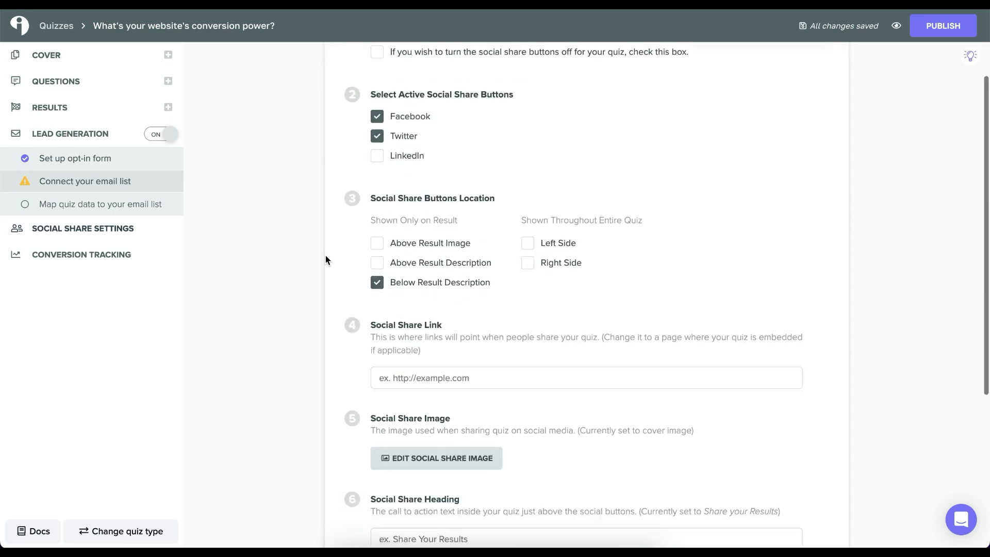
{"action": "scroll", "coordinate": [326, 255], "scroll_direction": "up", "scroll_amount": 3}
{"action": "left_click", "coordinate": [377, 162]}
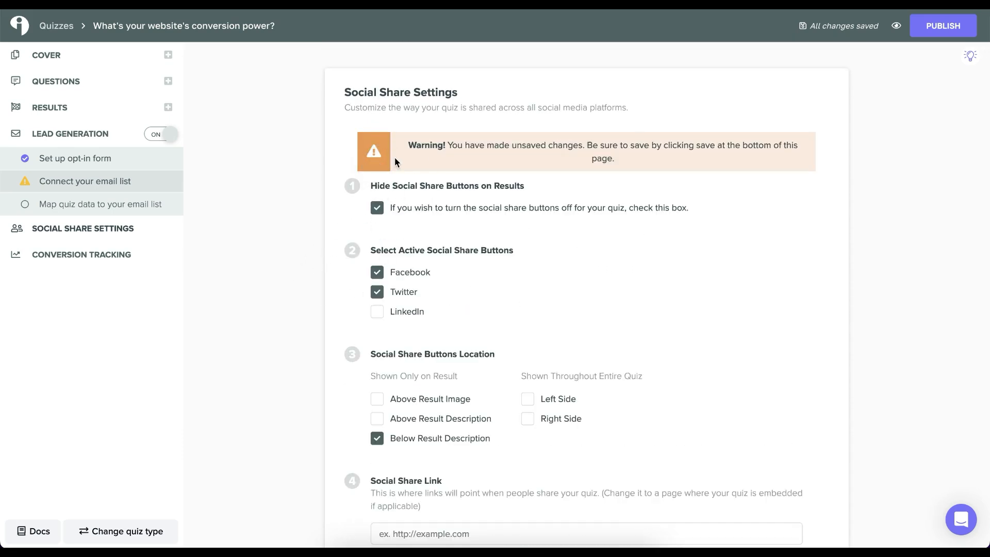
{"action": "scroll", "coordinate": [567, 221], "scroll_direction": "down", "scroll_amount": 8}
{"action": "left_click", "coordinate": [416, 418]}
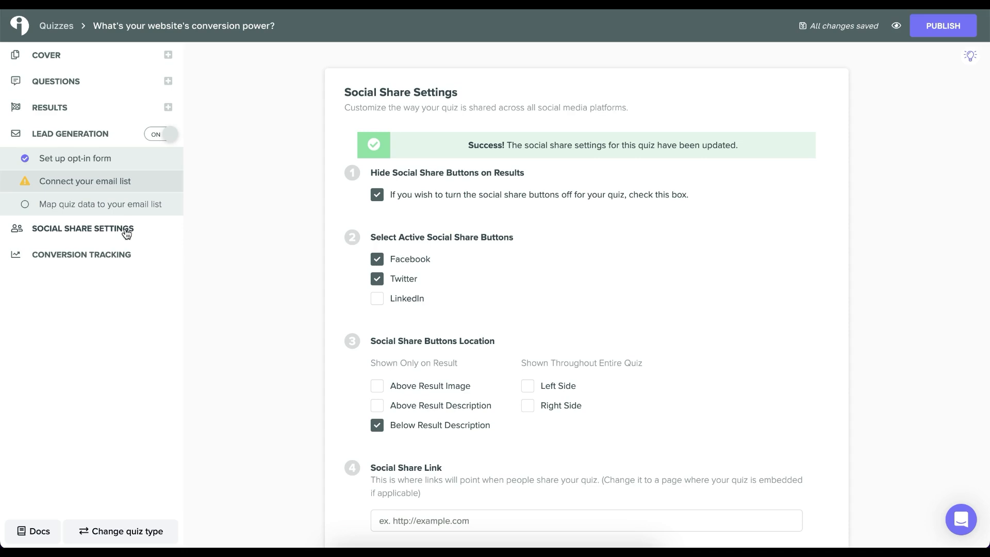
Review the conversion tracking connections and the GDPR tracking consent settings
{"action": "left_click", "coordinate": [116, 261]}
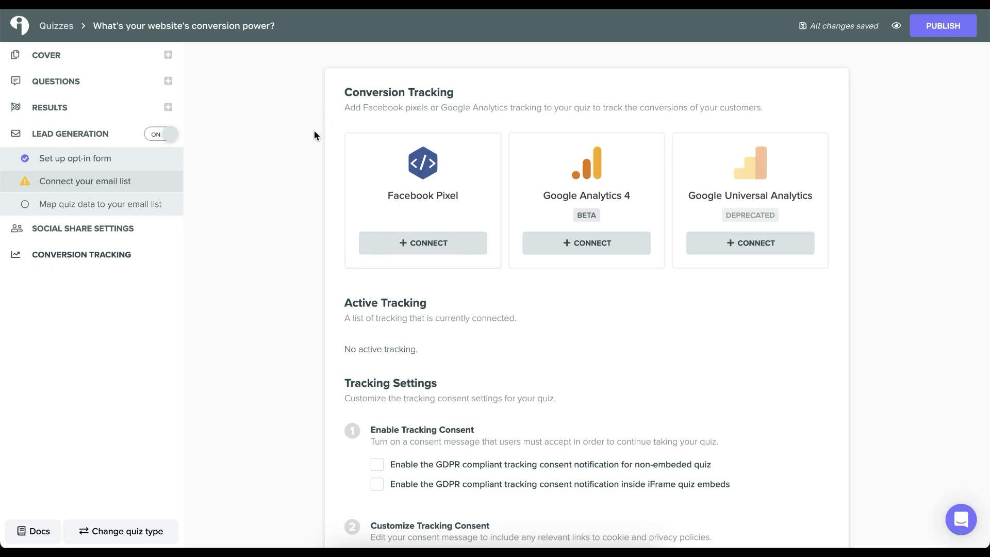
{"action": "scroll", "coordinate": [295, 144], "scroll_direction": "down", "scroll_amount": 1}
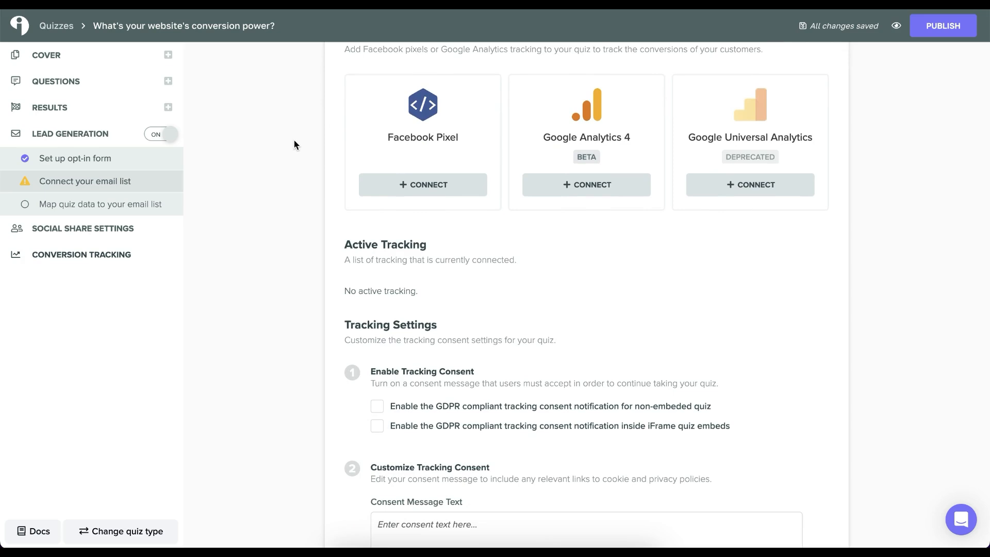
{"action": "scroll", "coordinate": [295, 144], "scroll_direction": "down", "scroll_amount": 1}
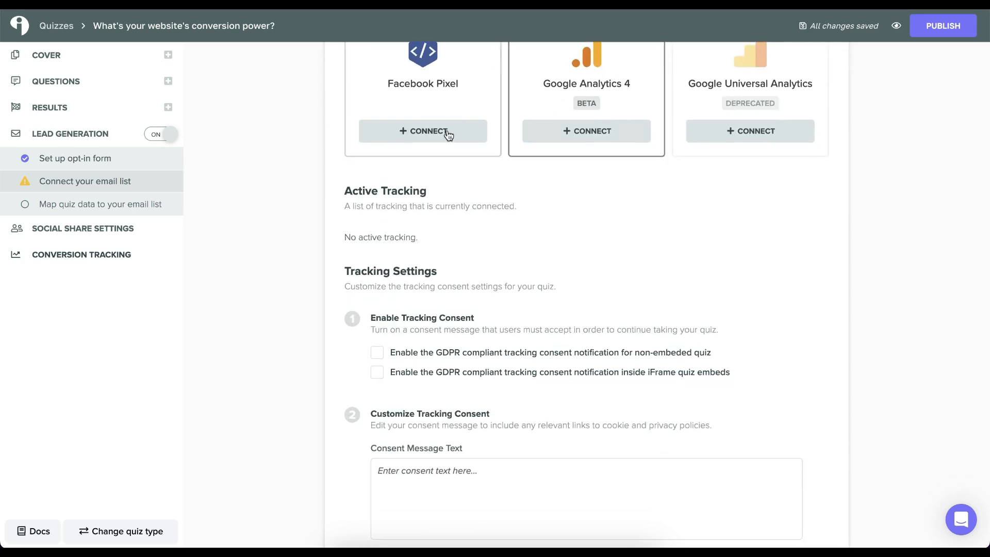
{"action": "scroll", "coordinate": [261, 207], "scroll_direction": "down", "scroll_amount": 2}
{"action": "scroll", "coordinate": [262, 208], "scroll_direction": "down", "scroll_amount": 1}
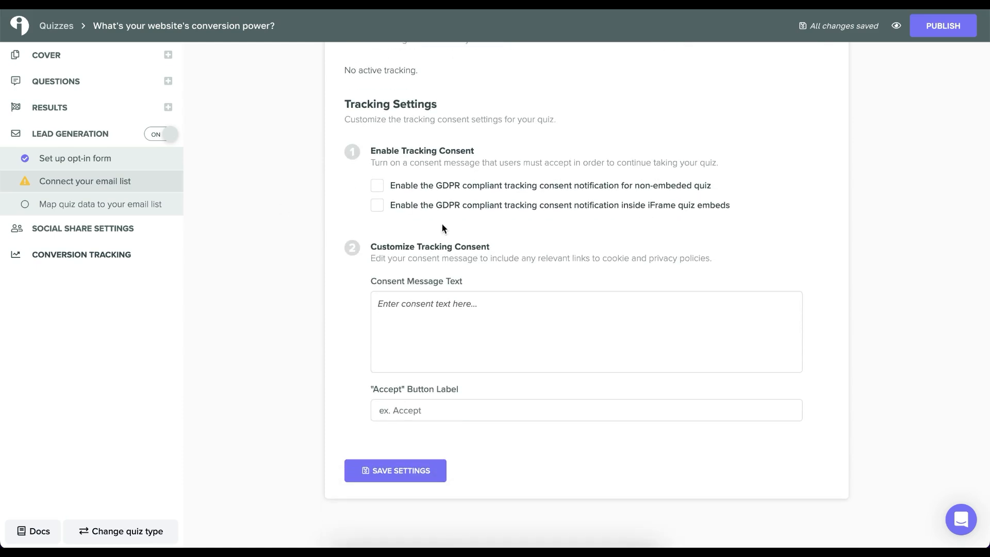
{"action": "scroll", "coordinate": [298, 235], "scroll_direction": "up", "scroll_amount": 5}
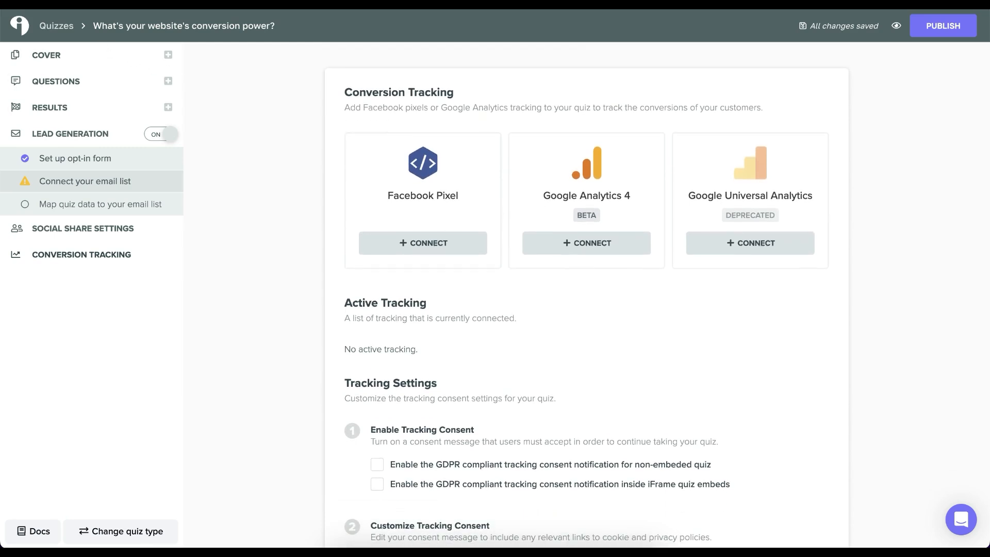
Preview the quiz, copy its preview URL, open it in a new browser tab and start the quiz, then close the preview
{"action": "left_click", "coordinate": [896, 27]}
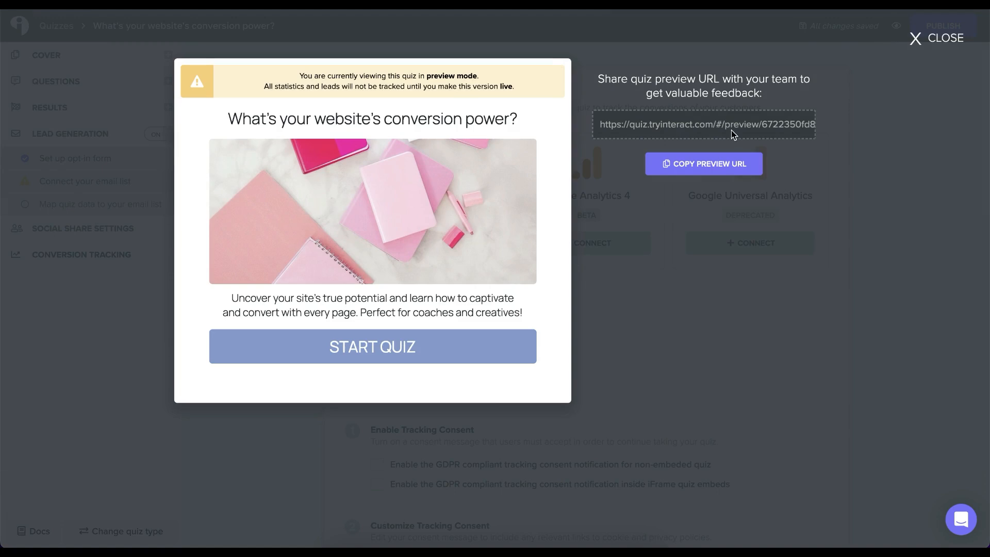
{"action": "left_click", "coordinate": [706, 166]}
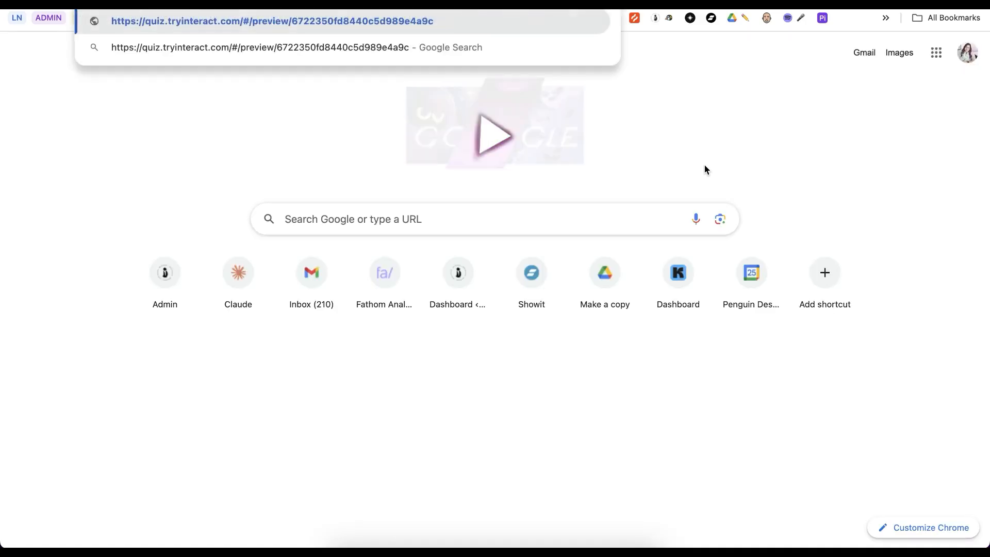
{"action": "key", "text": "Return"}
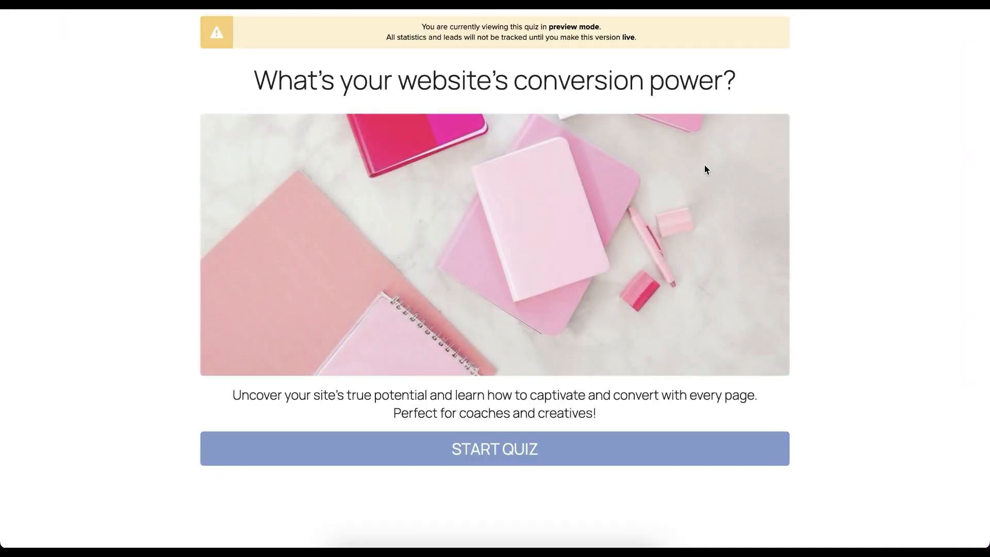
{"action": "left_click", "coordinate": [516, 450]}
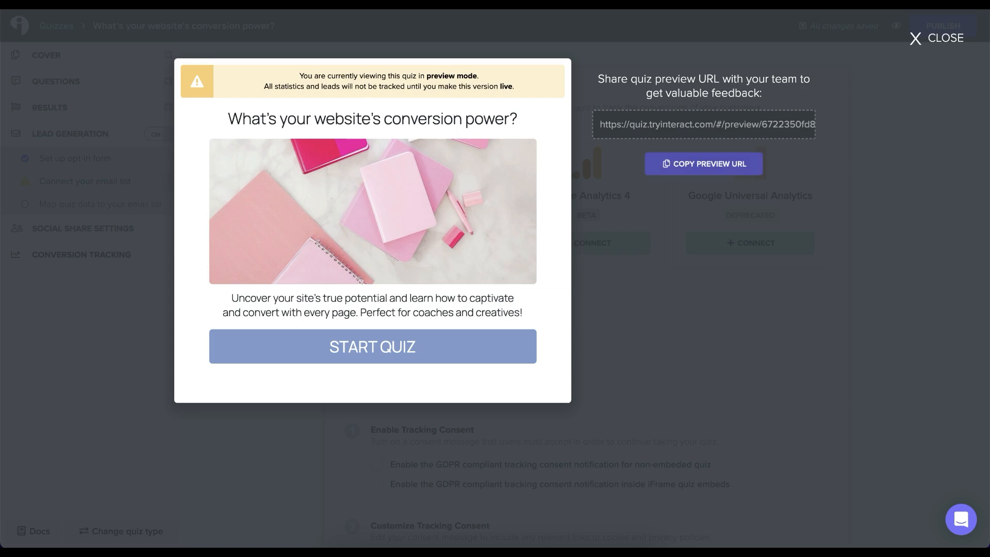
{"action": "left_click", "coordinate": [937, 37]}
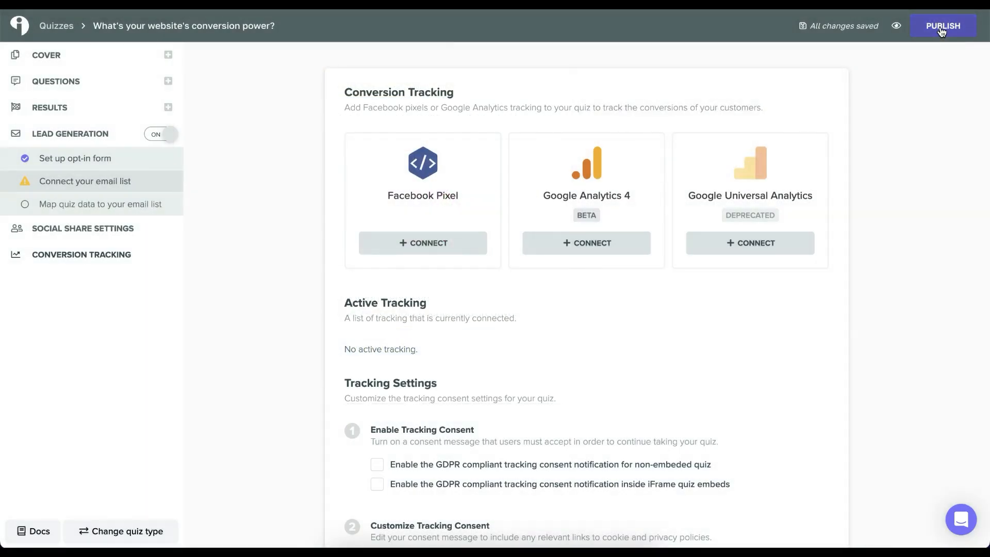
Publish the quiz changes and copy the live link to the quiz
{"action": "left_click", "coordinate": [942, 31]}
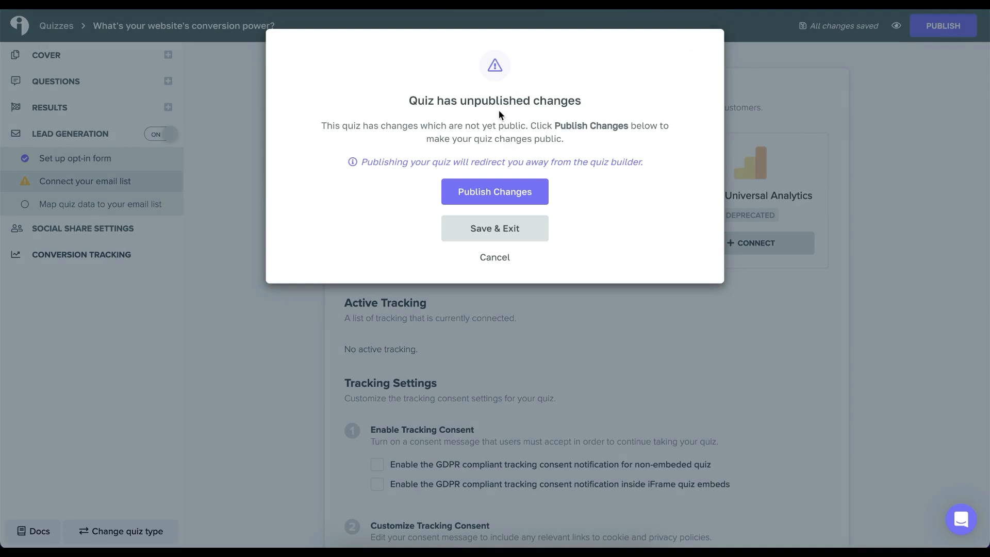
{"action": "left_click", "coordinate": [482, 202]}
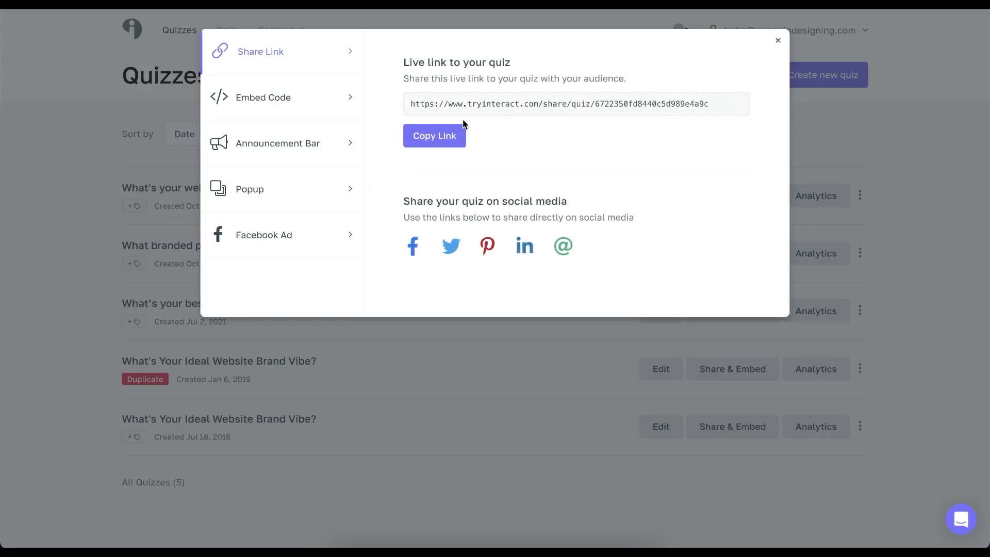
{"action": "left_click", "coordinate": [450, 136]}
Compare the iFrame, Javascript and Wordpress options for embedding the quiz on a website
{"action": "left_click", "coordinate": [324, 88]}
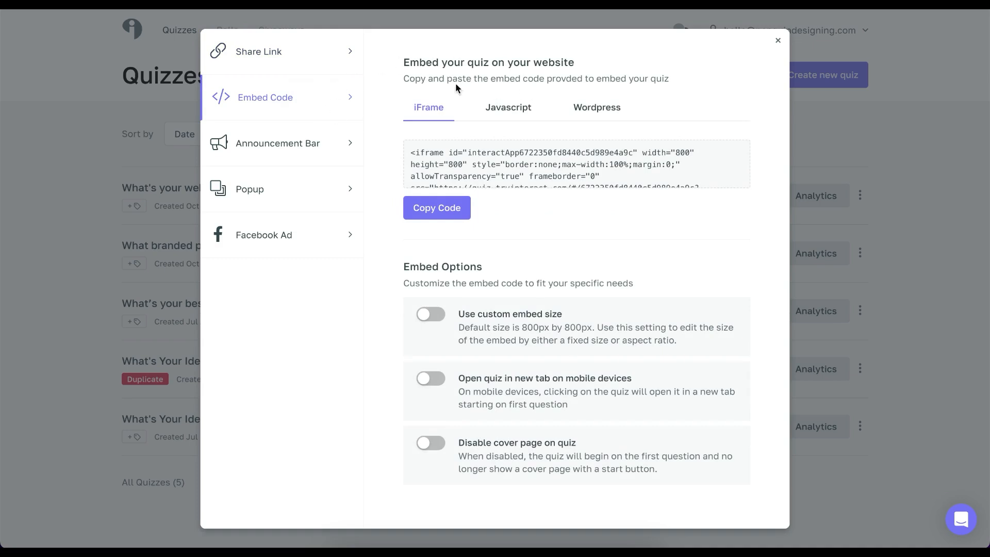
{"action": "left_click", "coordinate": [598, 109]}
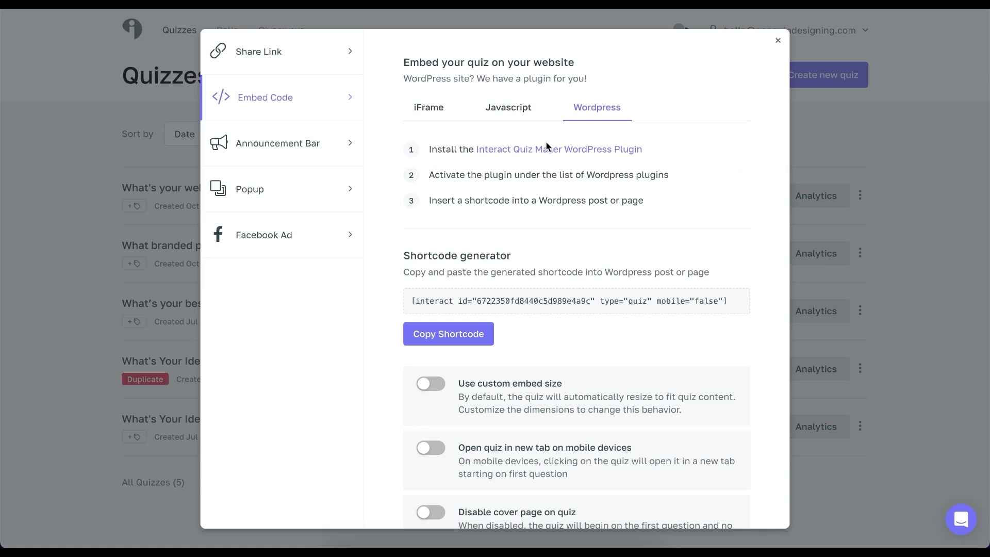
{"action": "left_click", "coordinate": [435, 111]}
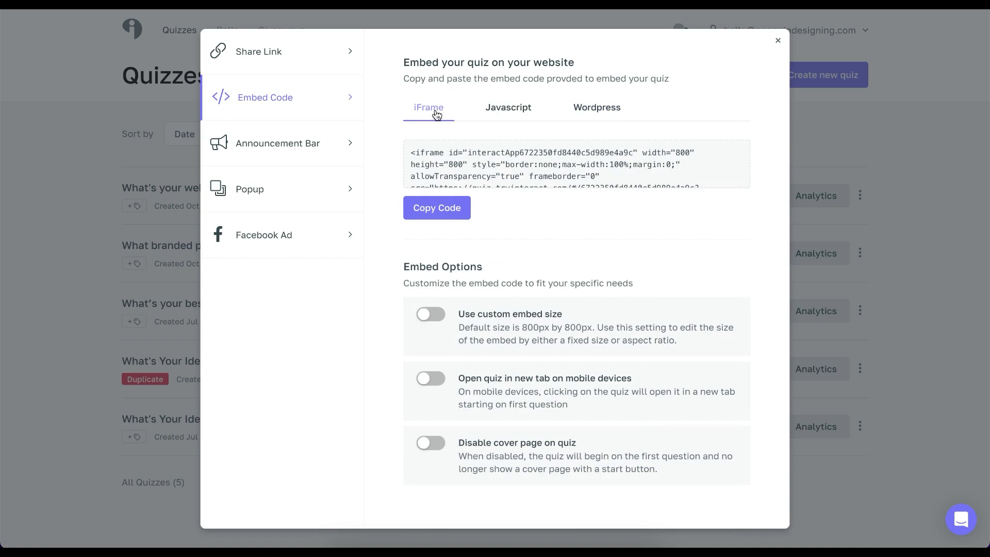
{"action": "left_click", "coordinate": [506, 110]}
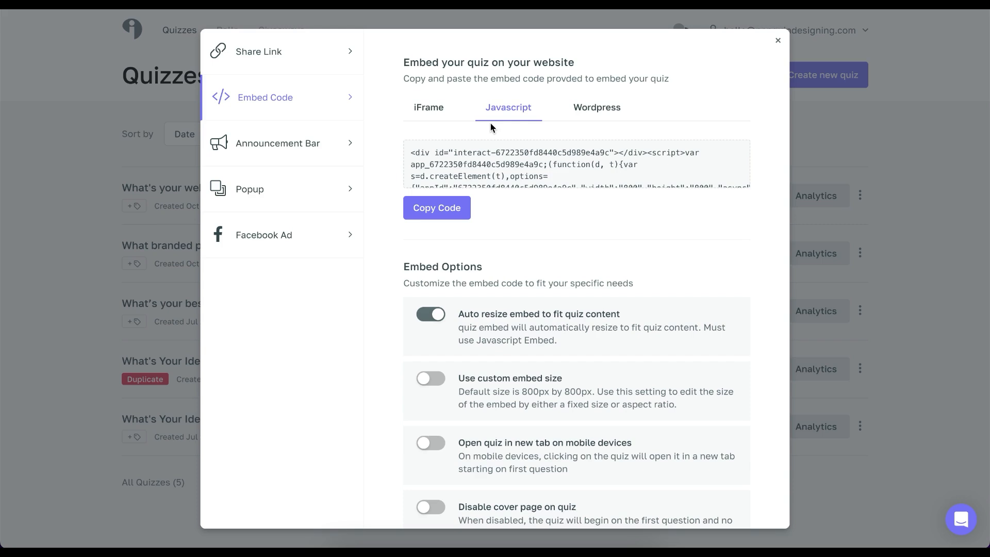
{"action": "left_click", "coordinate": [435, 105]}
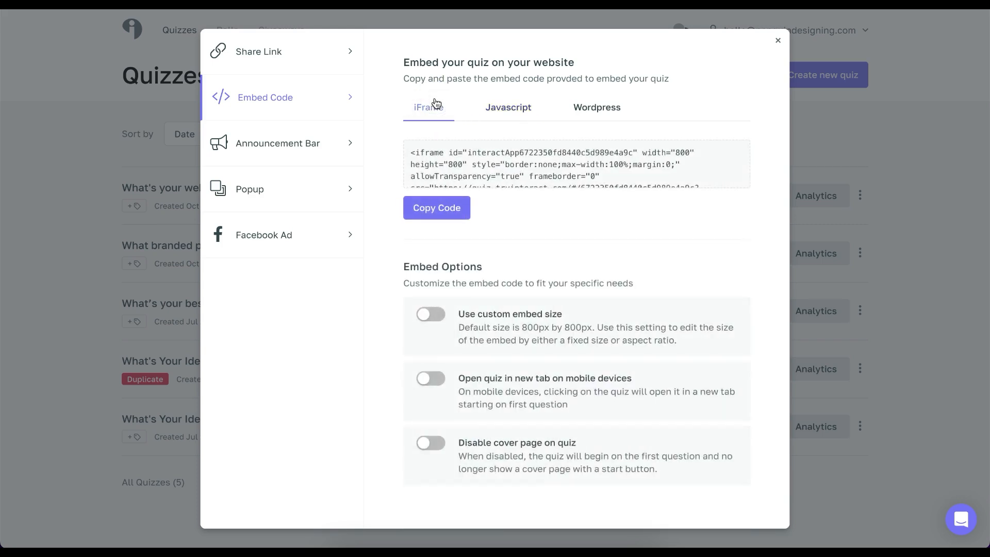
Look through the announcement bar, popup, embed code, Facebook ad and share link options, then close the sharing dialog
{"action": "left_click", "coordinate": [323, 150]}
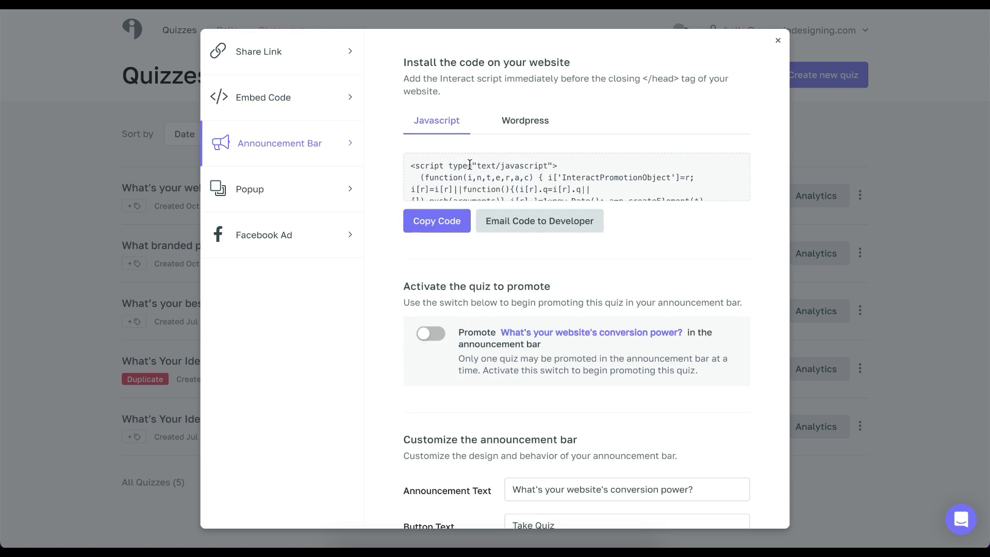
{"action": "left_click", "coordinate": [299, 191]}
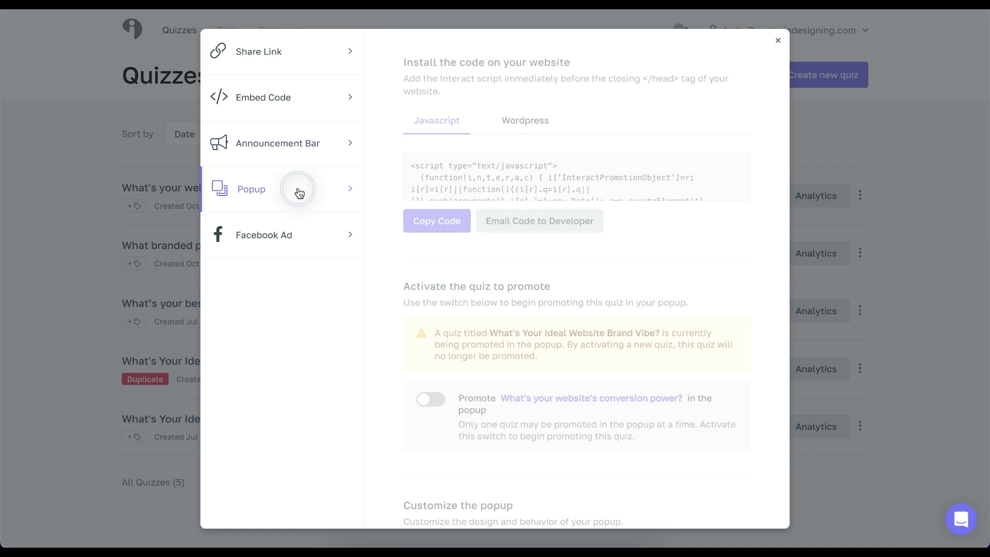
{"action": "left_click", "coordinate": [325, 100]}
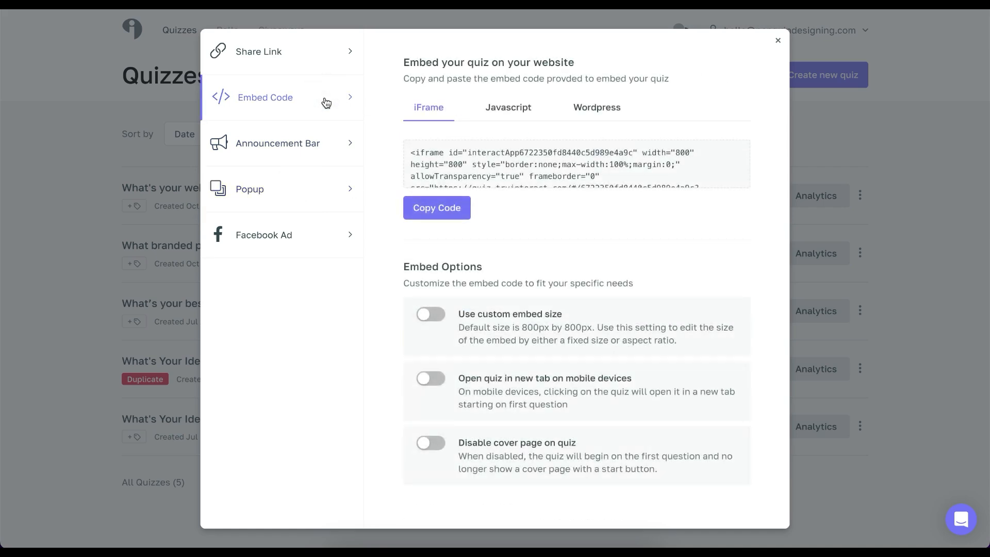
{"action": "left_click", "coordinate": [320, 154]}
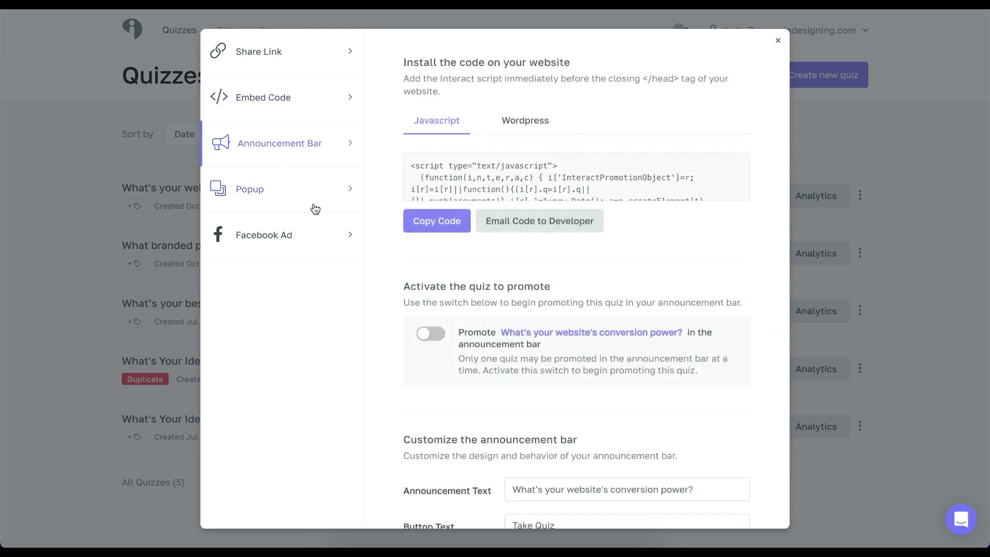
{"action": "left_click", "coordinate": [316, 208]}
{"action": "left_click", "coordinate": [313, 232]}
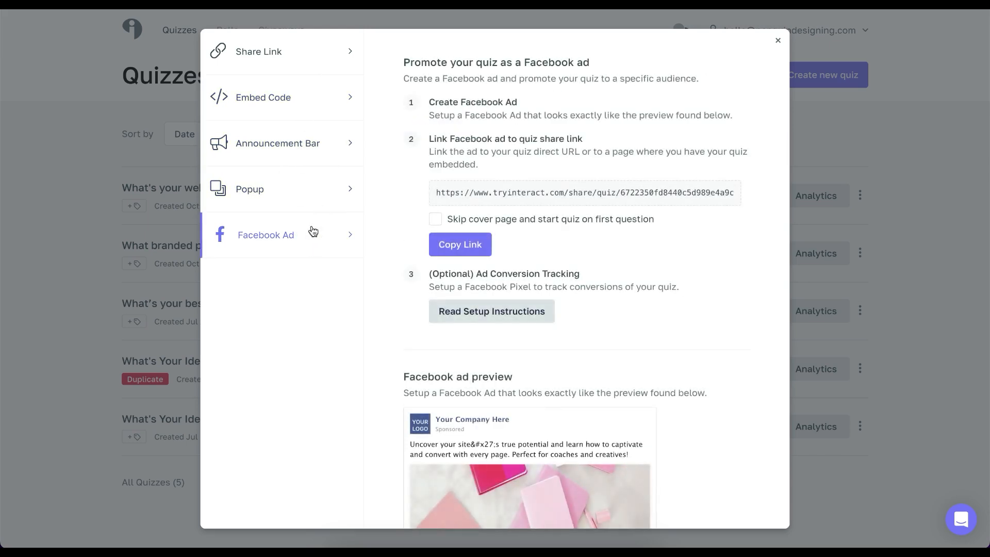
{"action": "scroll", "coordinate": [376, 263], "scroll_direction": "down", "scroll_amount": 4}
{"action": "scroll", "coordinate": [376, 263], "scroll_direction": "up", "scroll_amount": 4}
{"action": "left_click", "coordinate": [317, 51]}
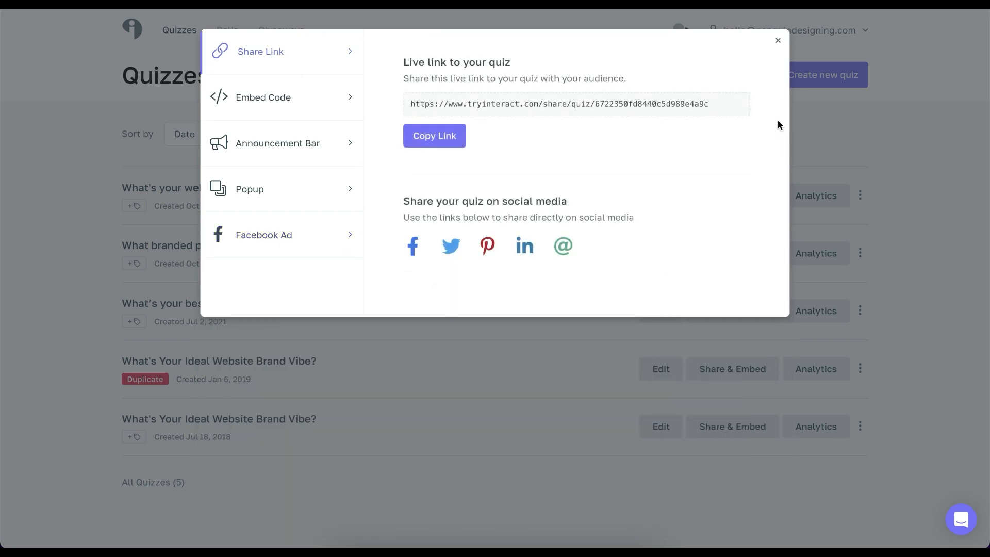
{"action": "left_click", "coordinate": [778, 43]}
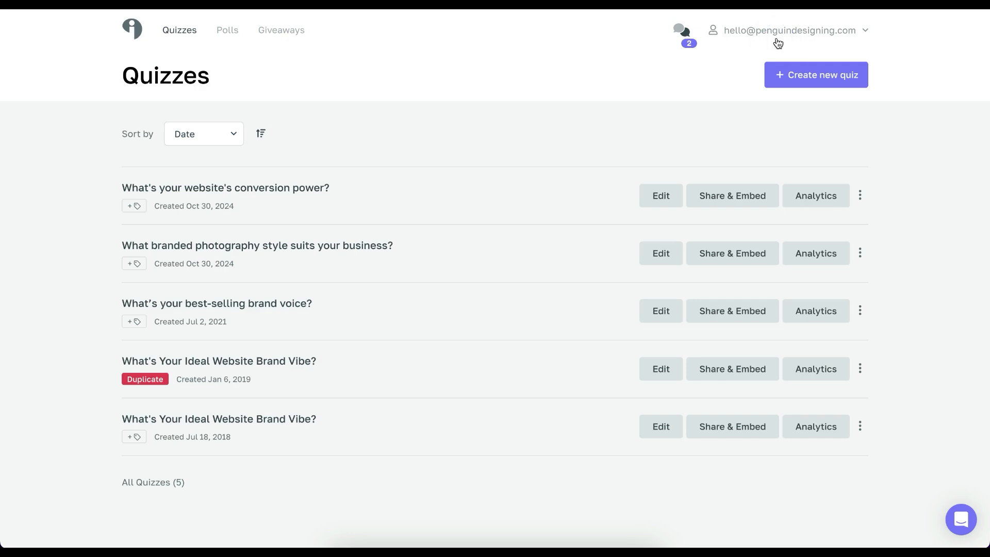